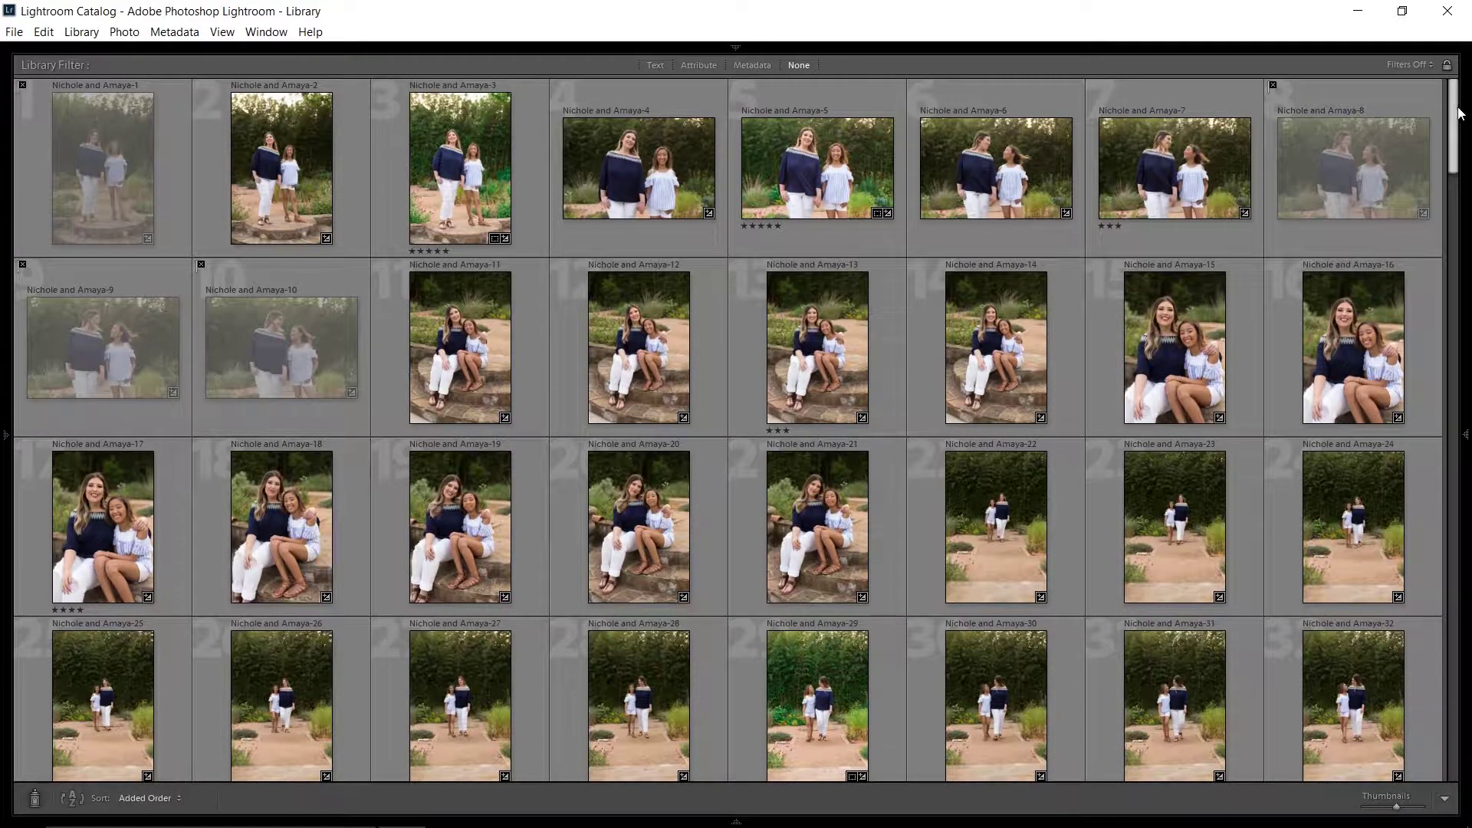
drag(1455, 111, 1455, 750)
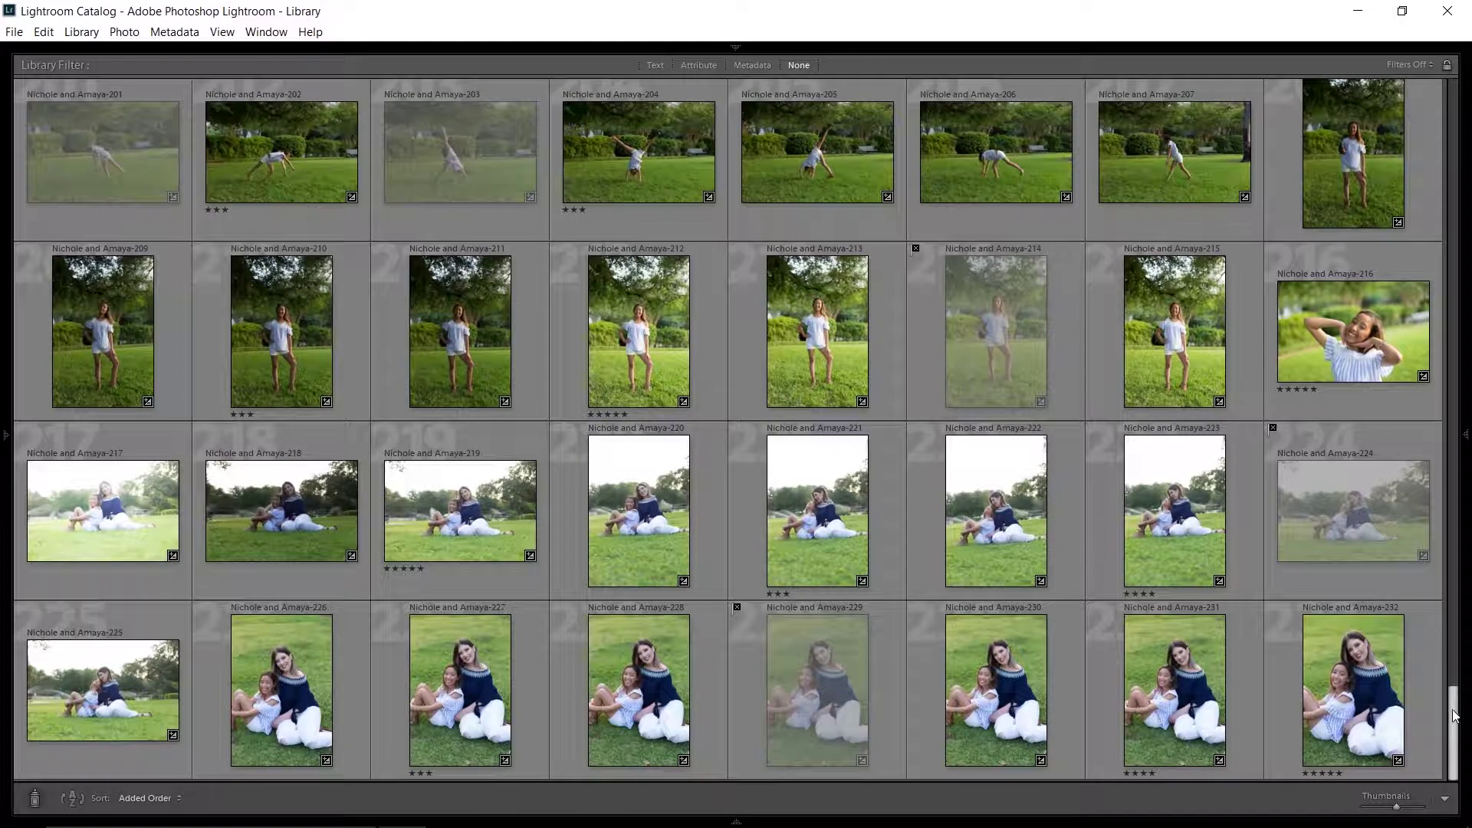
drag(1451, 720, 839, 30)
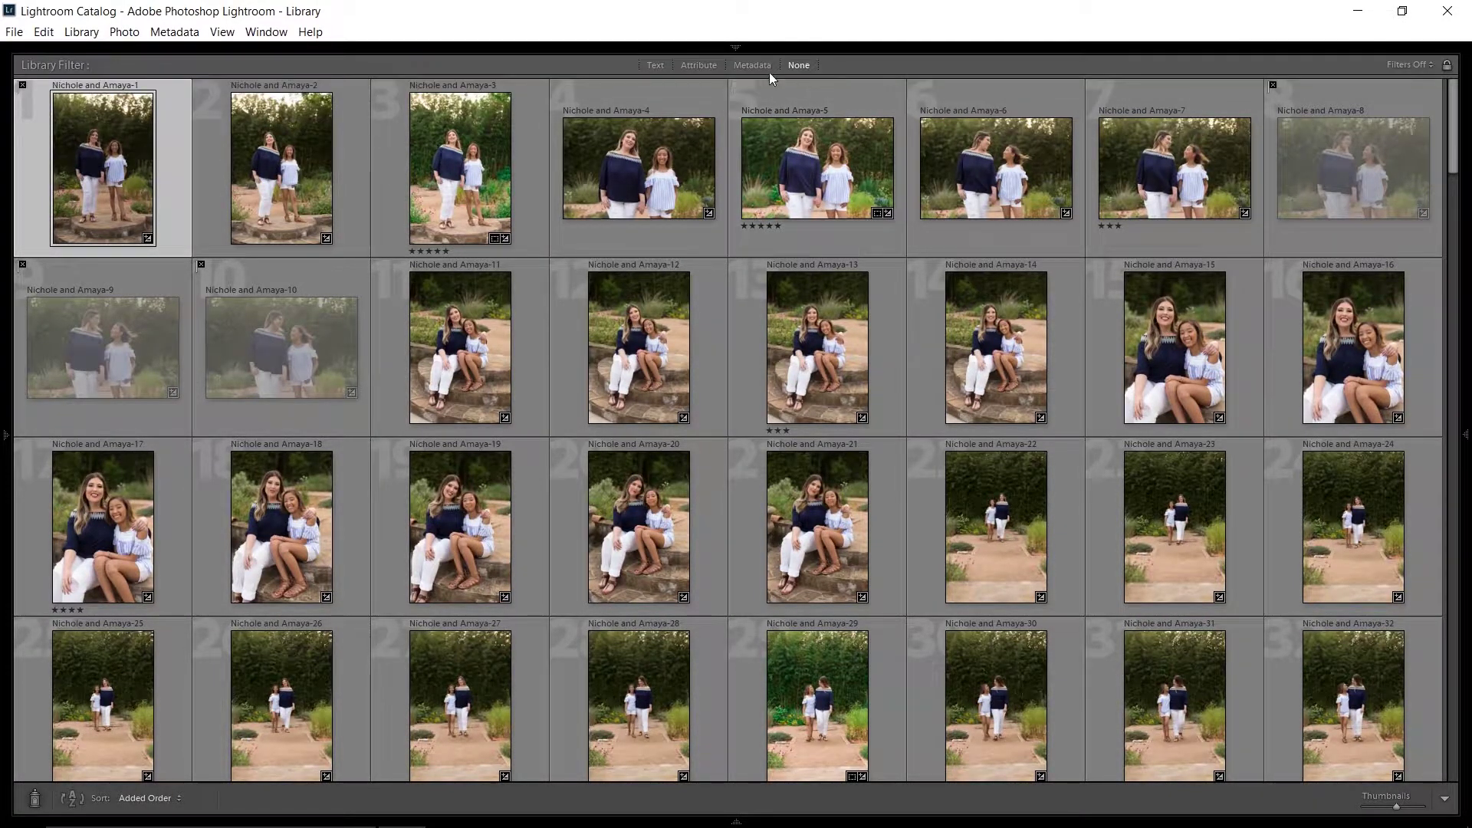
- Glance at the filter presets list, then open the Attribute filters to hide rejected photos
click(1416, 64)
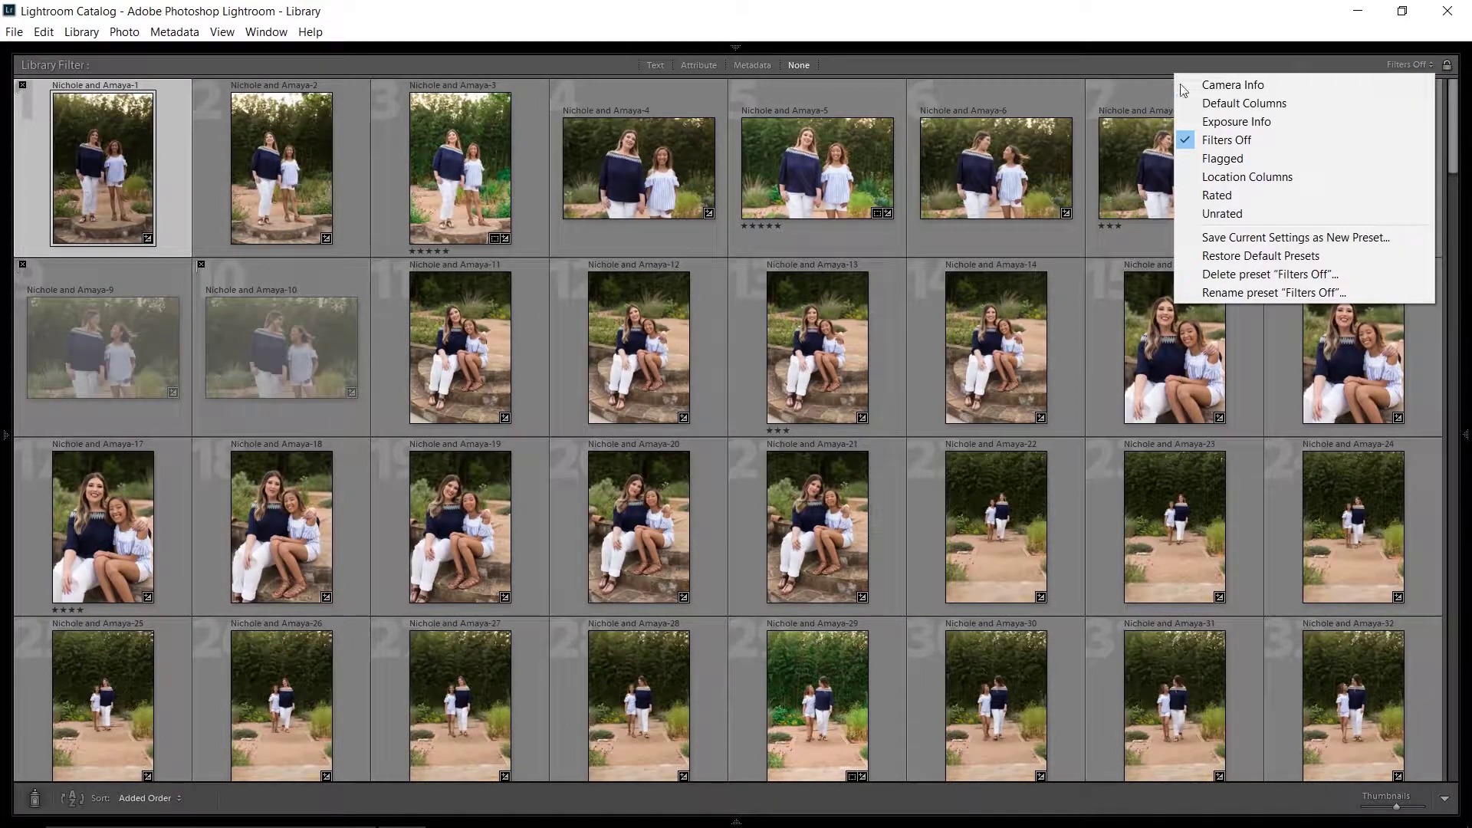
click(1032, 63)
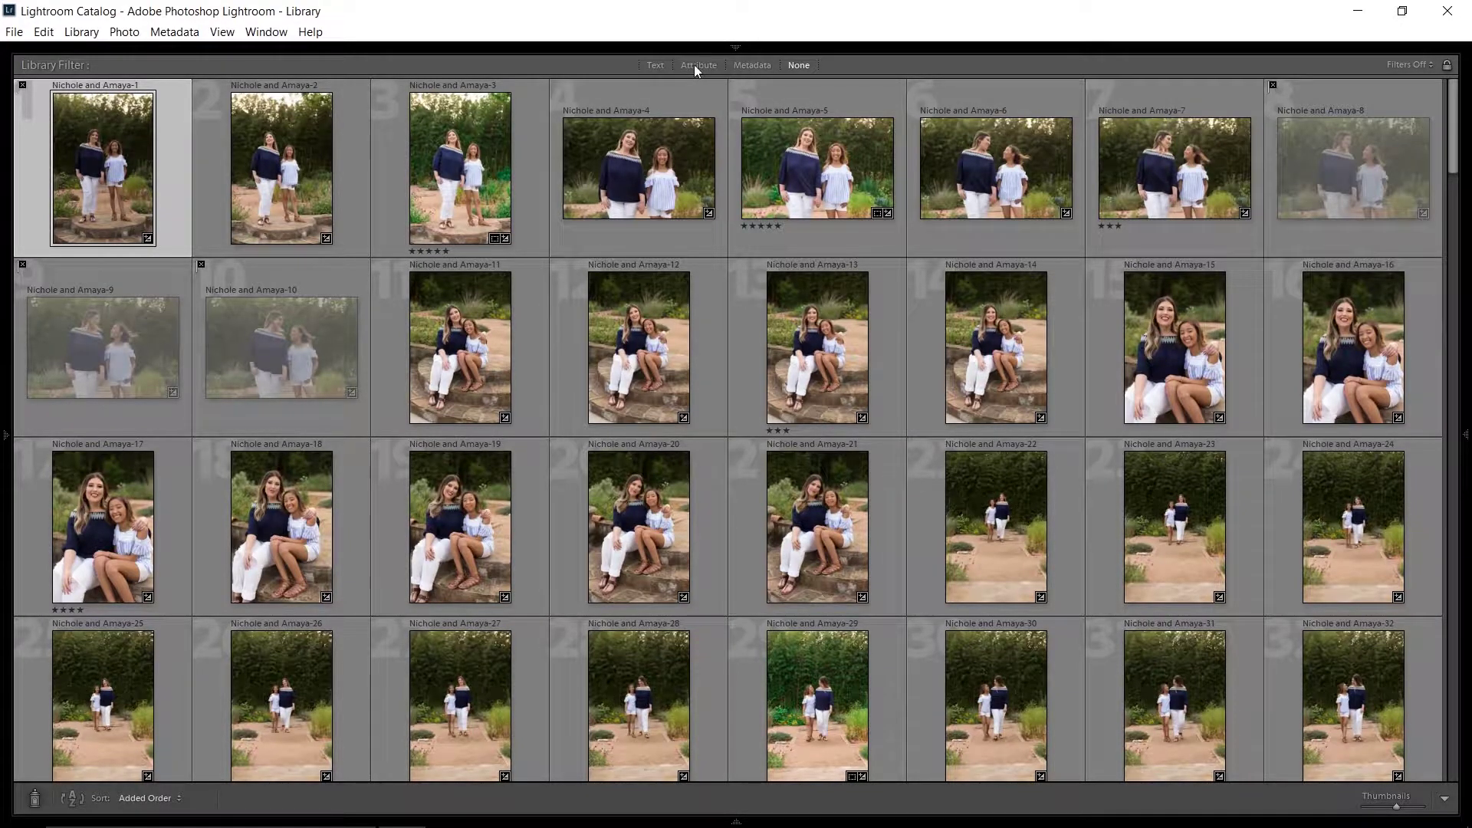
click(694, 66)
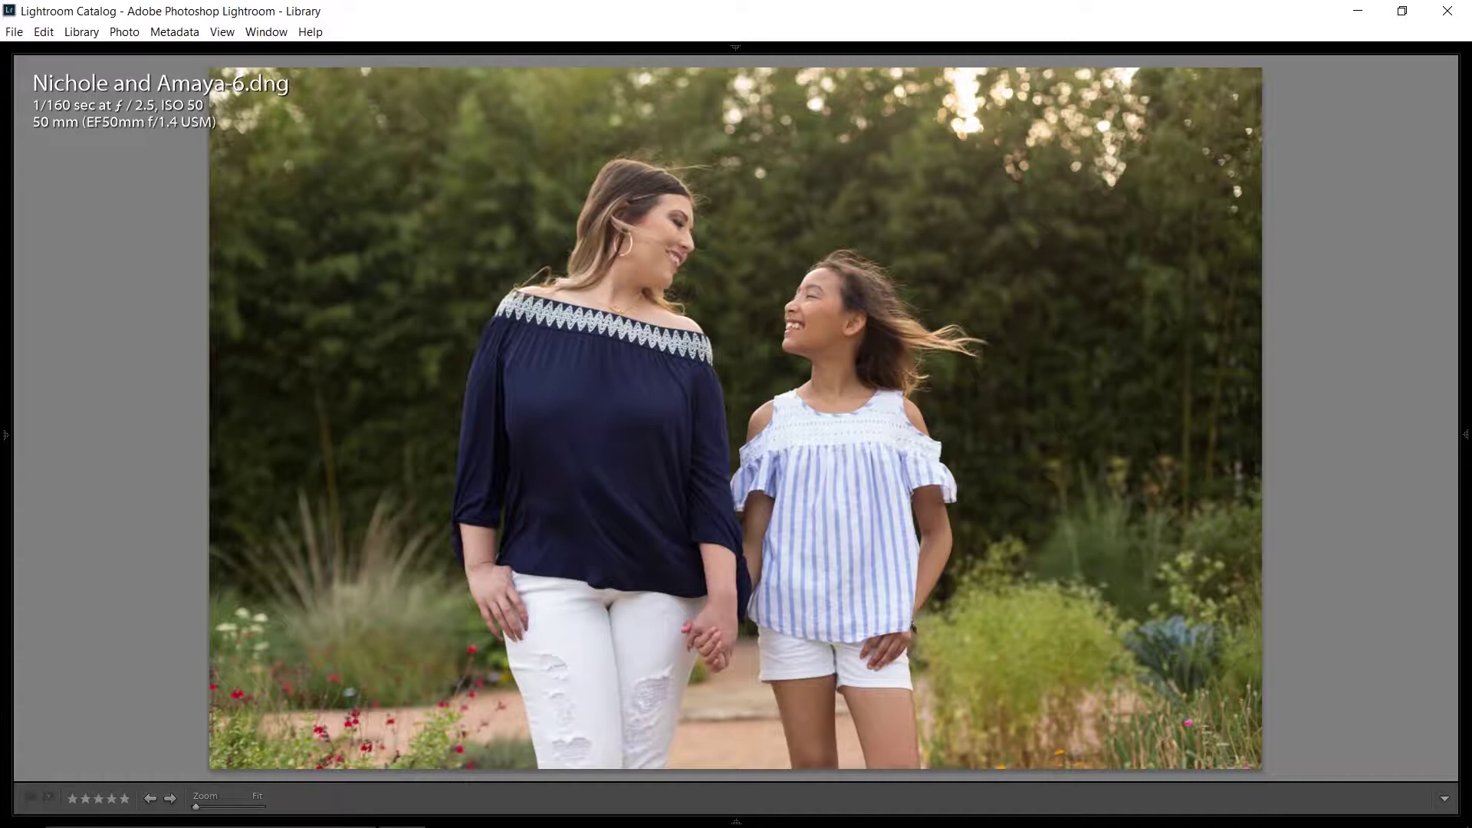
- Step through the photos in Loupe view, then go back to the Grid
key(Right)
key(Right)
key(Right)
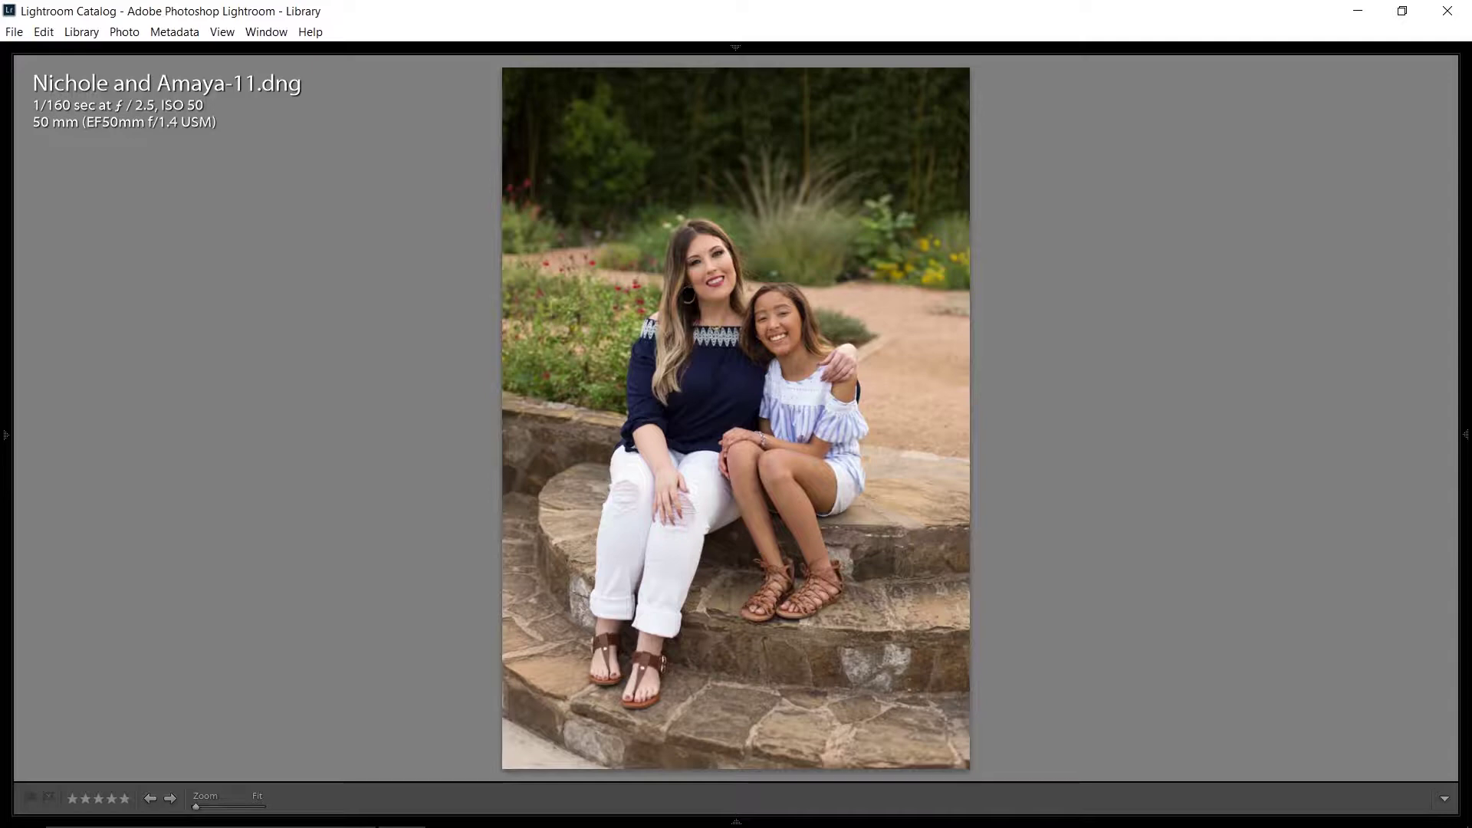
key(g)
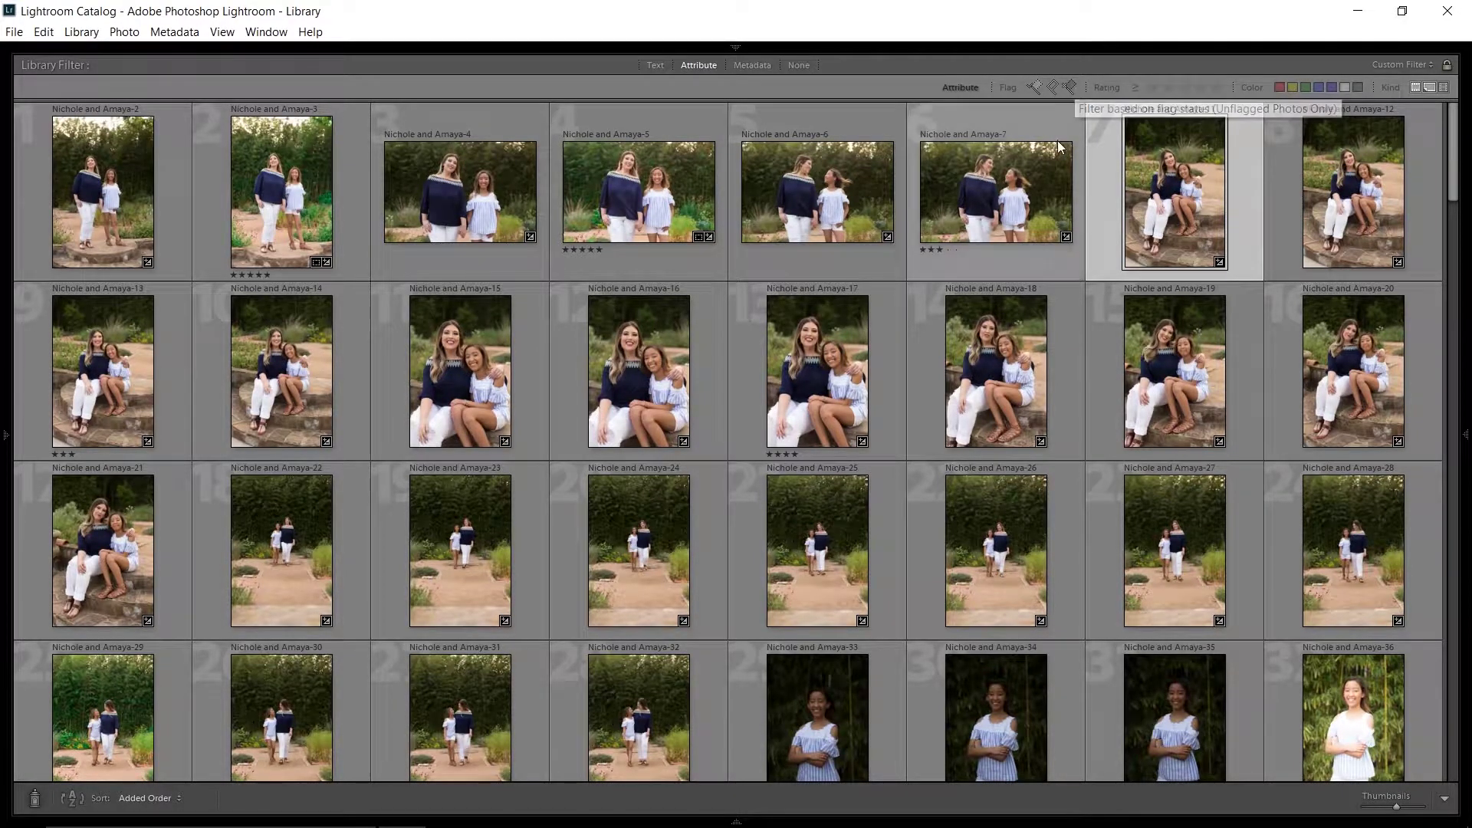
- Include rejected photos in the flag filter, select photos 1, 9 and 10, and enlarge the thumbnails
click(1071, 86)
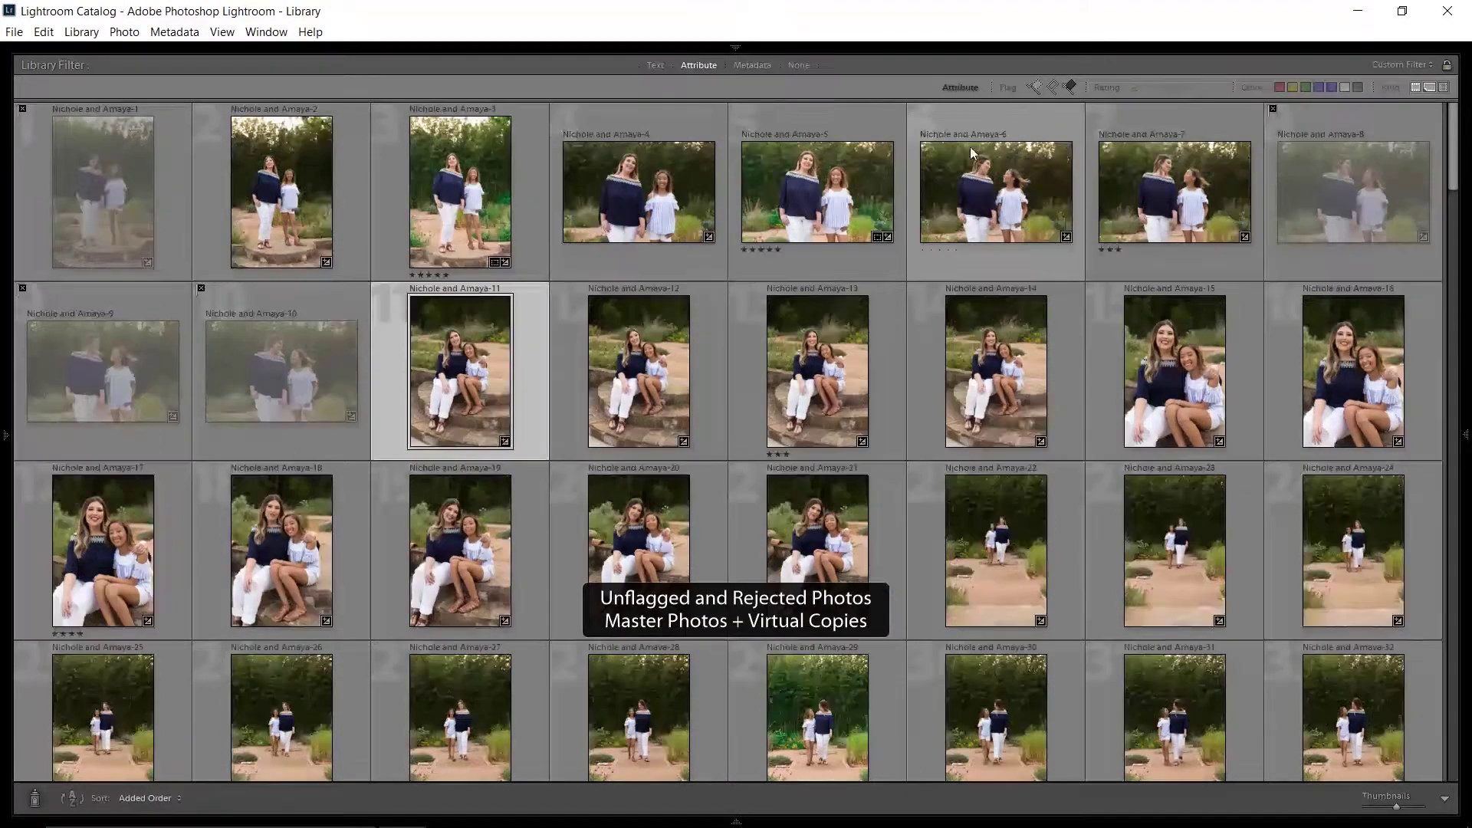
click(150, 247)
click(154, 349)
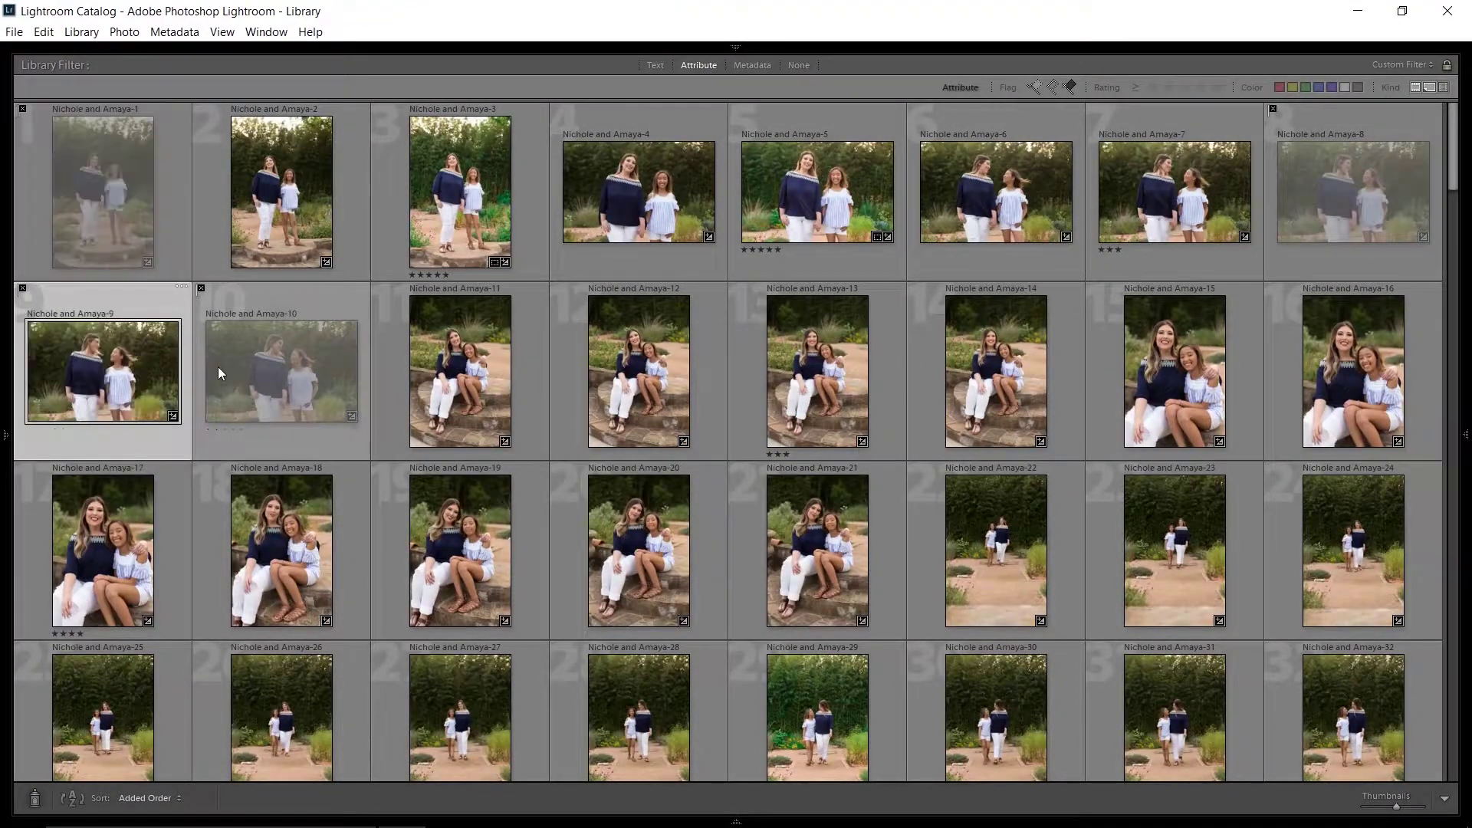
key(equal)
key(equal)
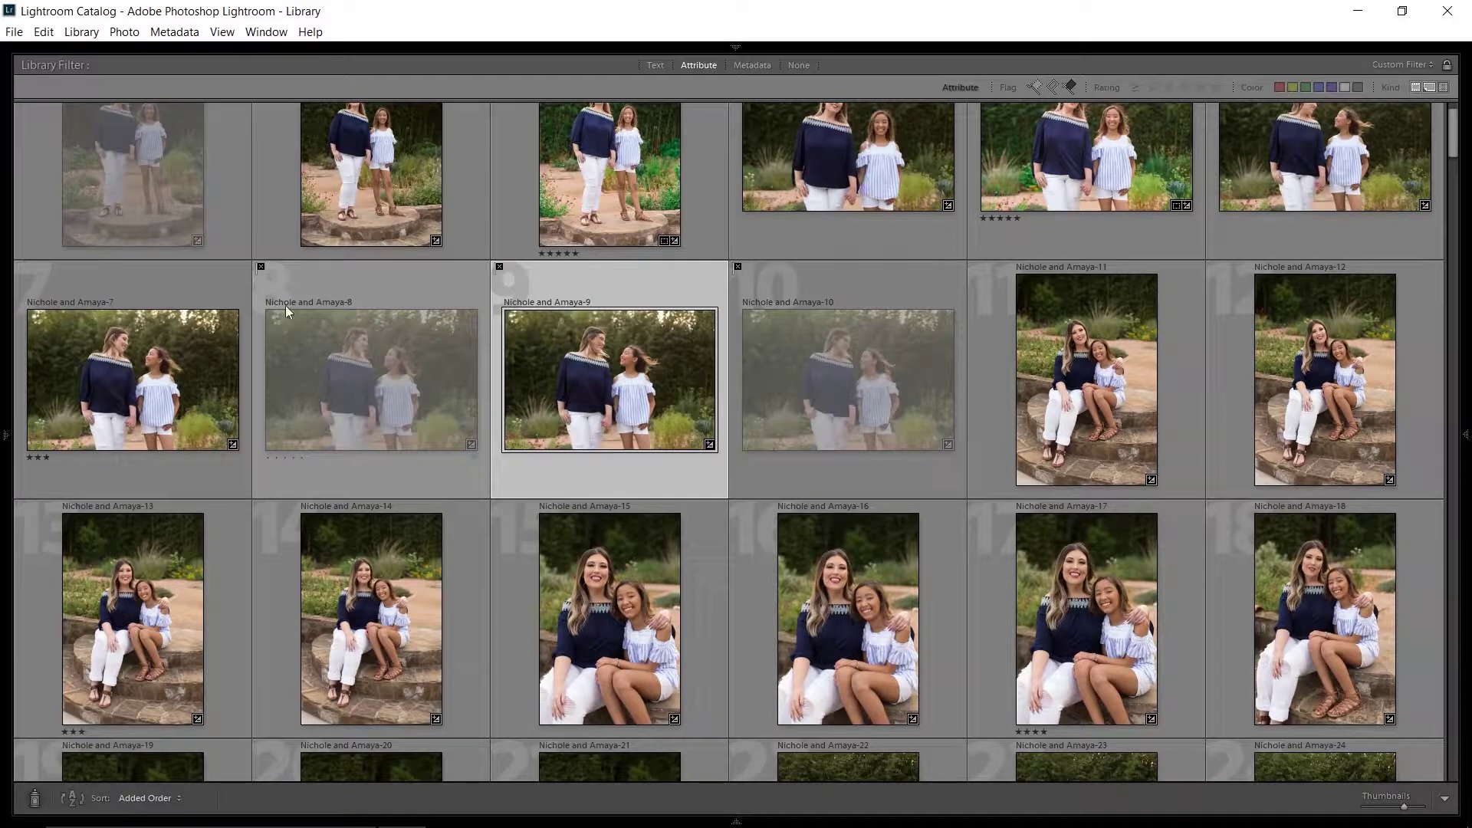
click(761, 334)
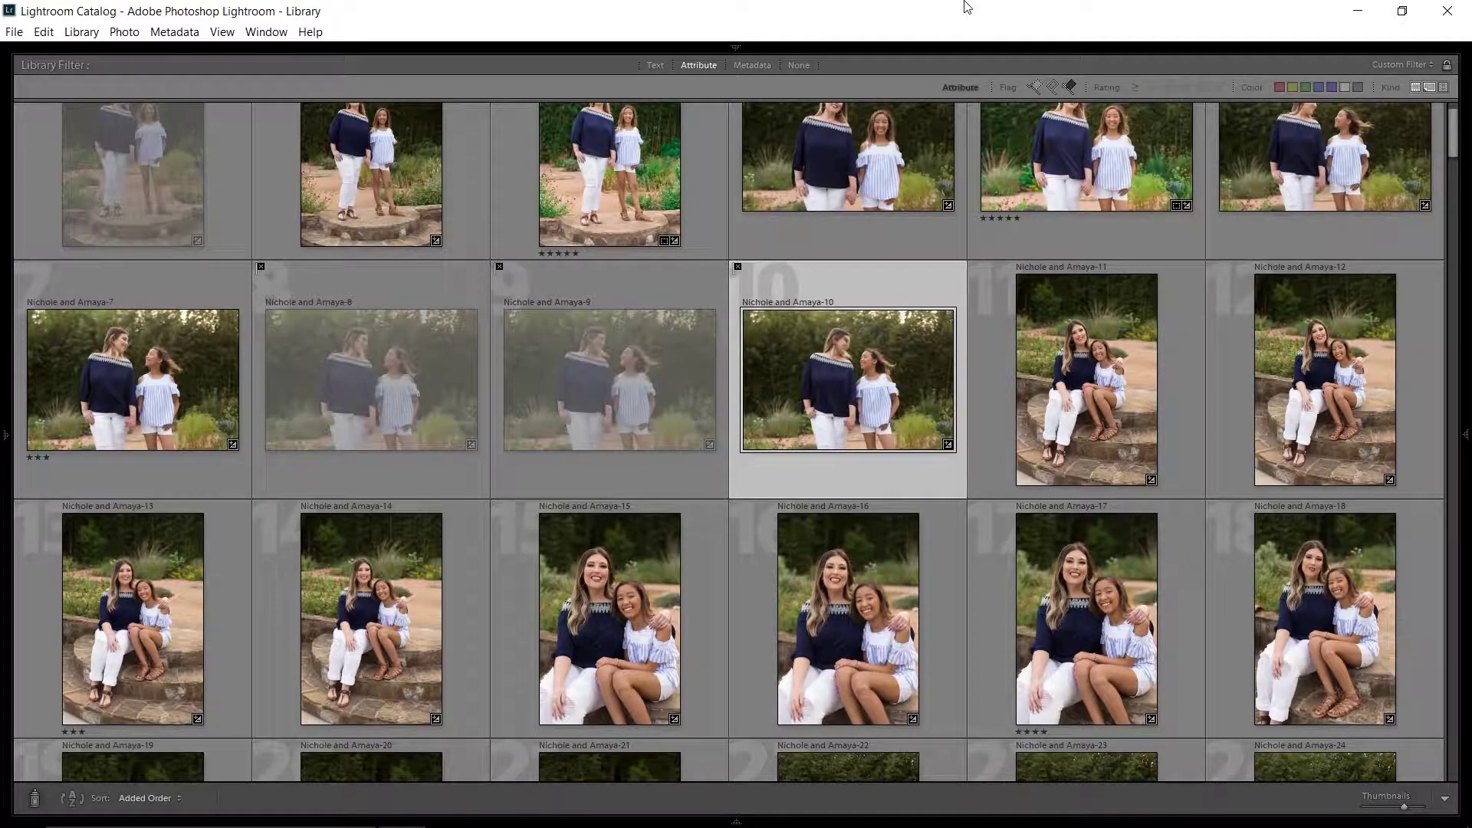
- Briefly view only rejected photos, then filter the grid to unflagged photos only
click(1052, 91)
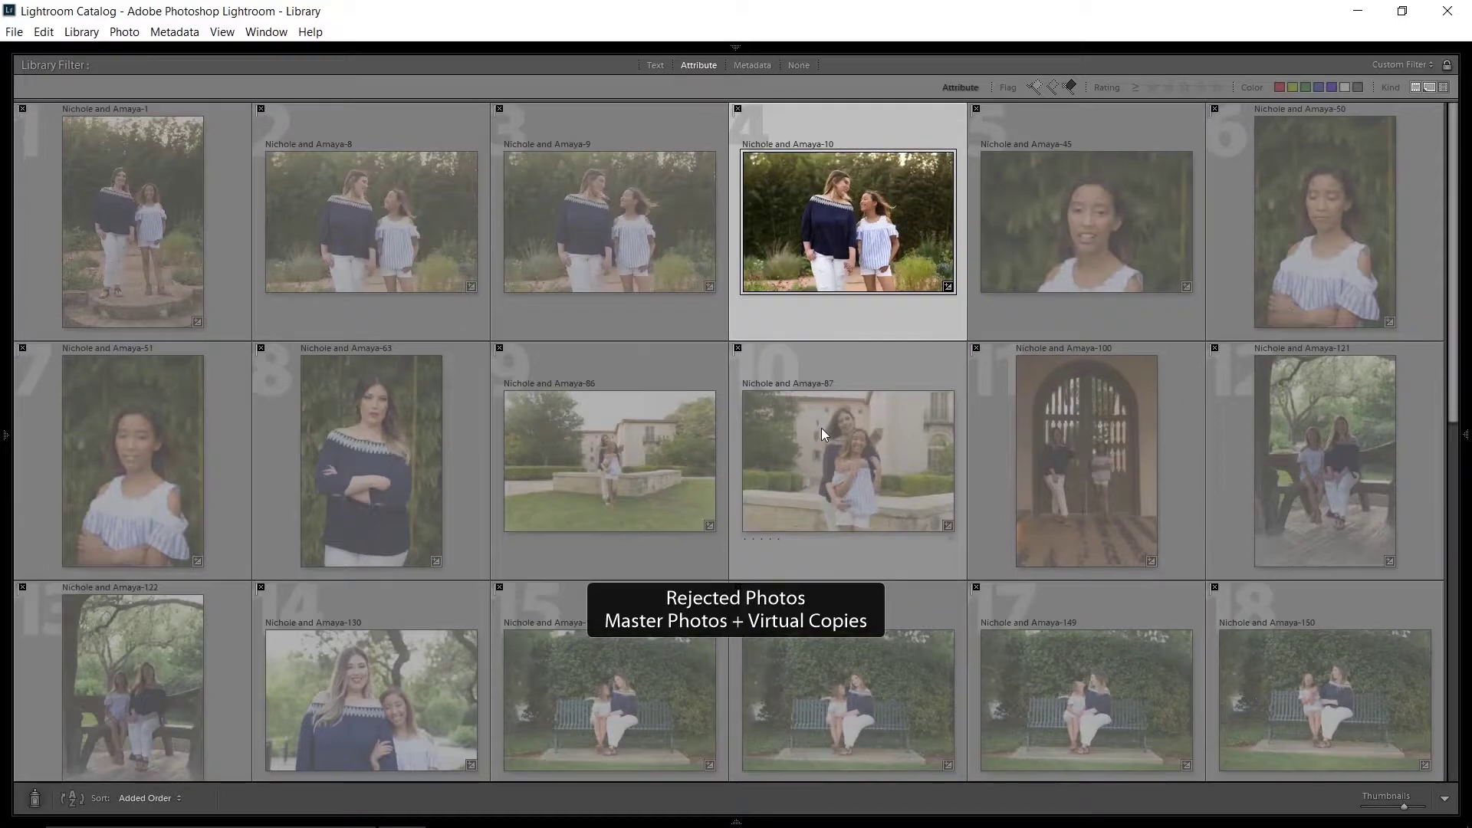
scroll(820, 383, down, 5)
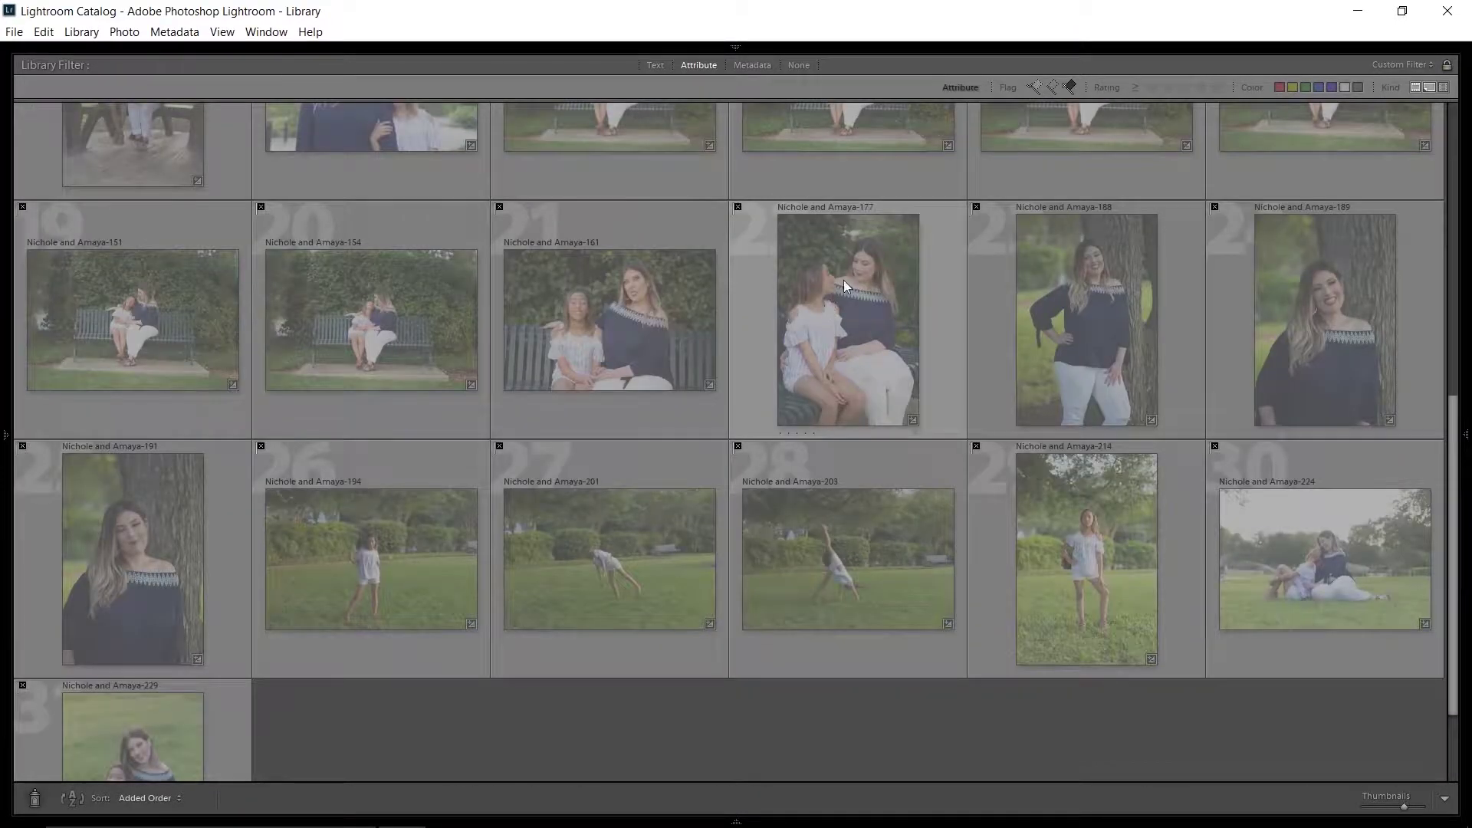
scroll(844, 279, up, 5)
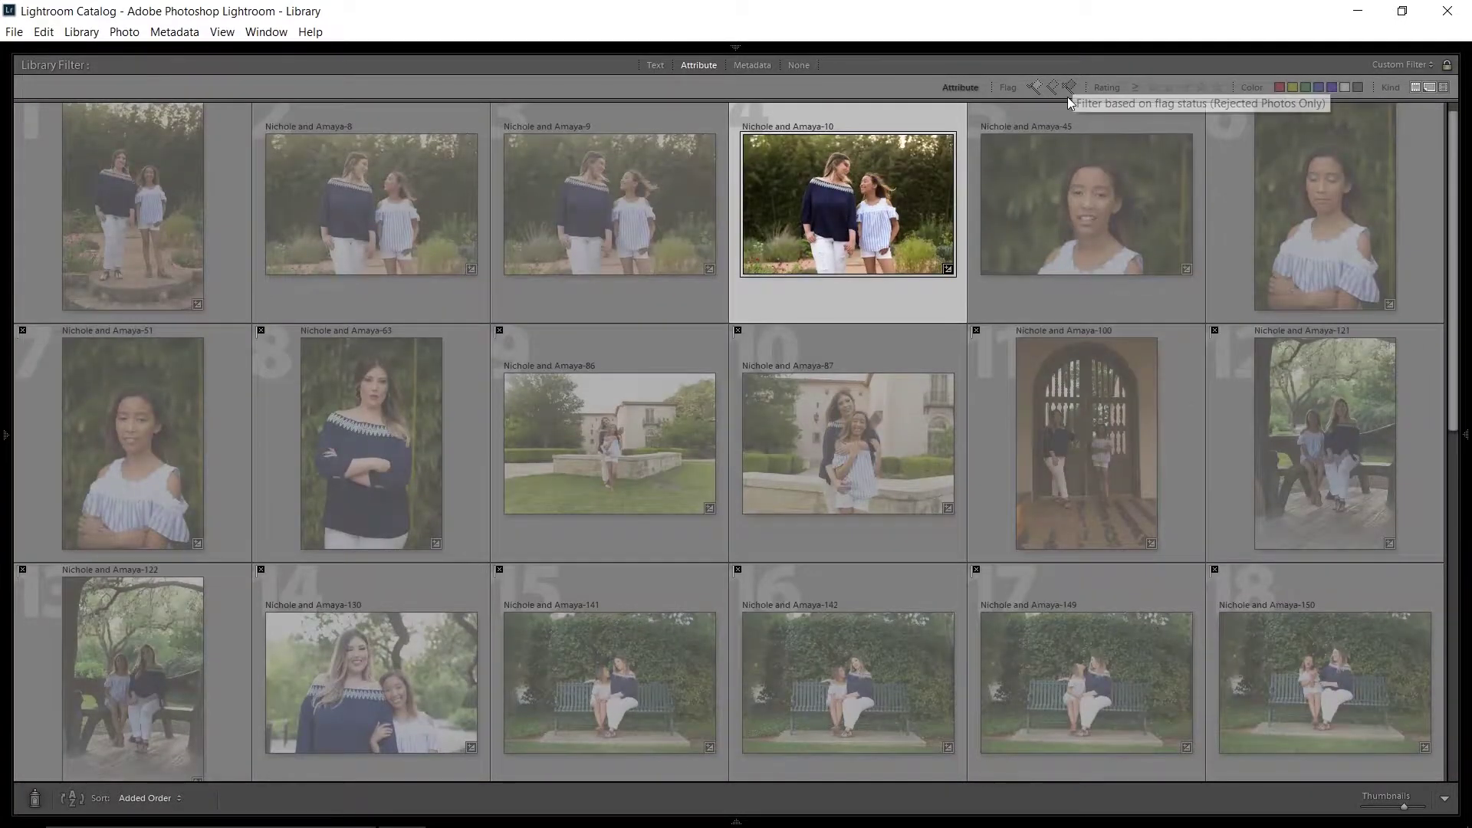
click(1068, 95)
click(1051, 100)
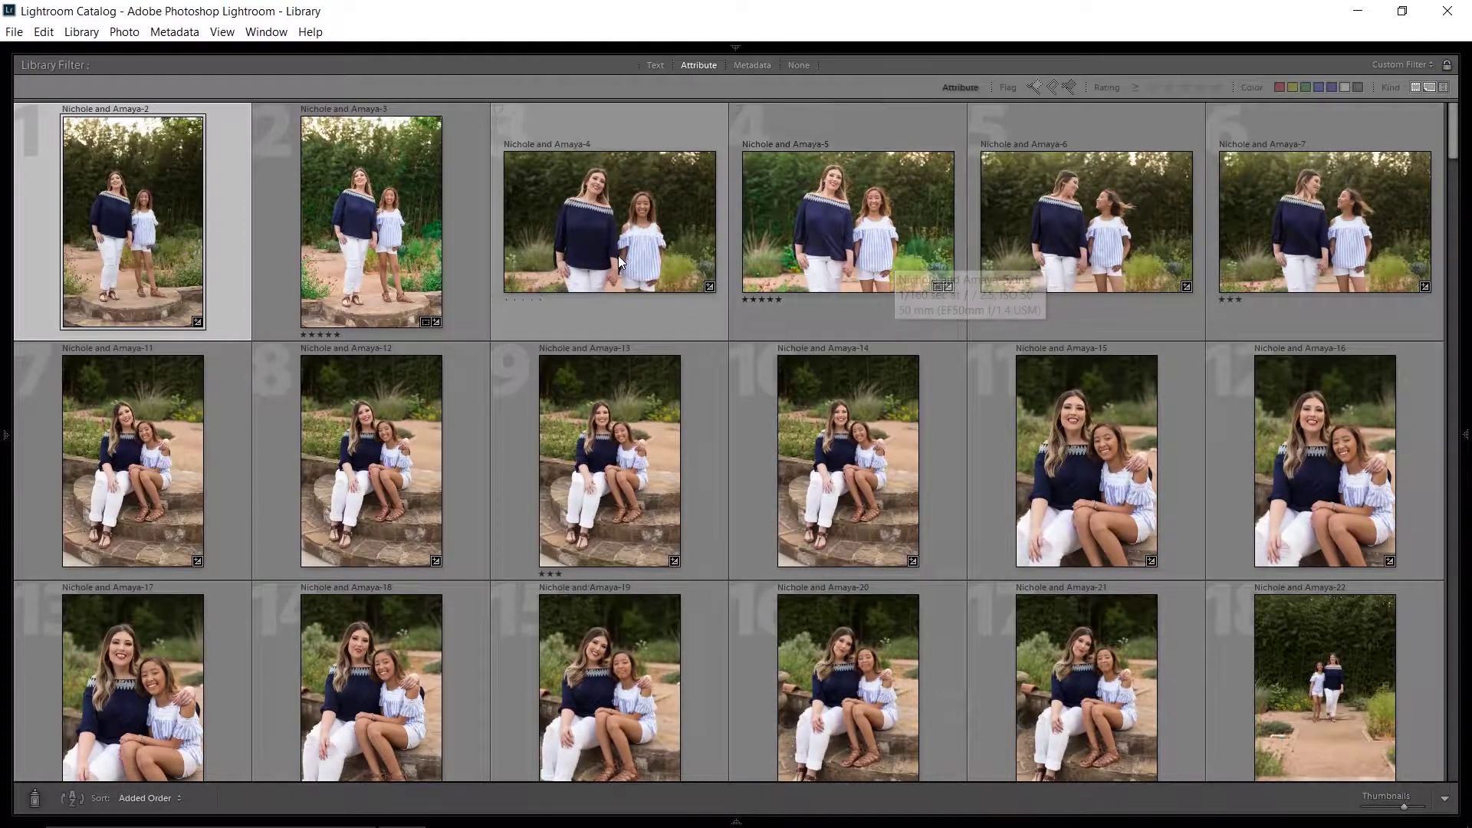
key(e)
key(Right)
key(Right)
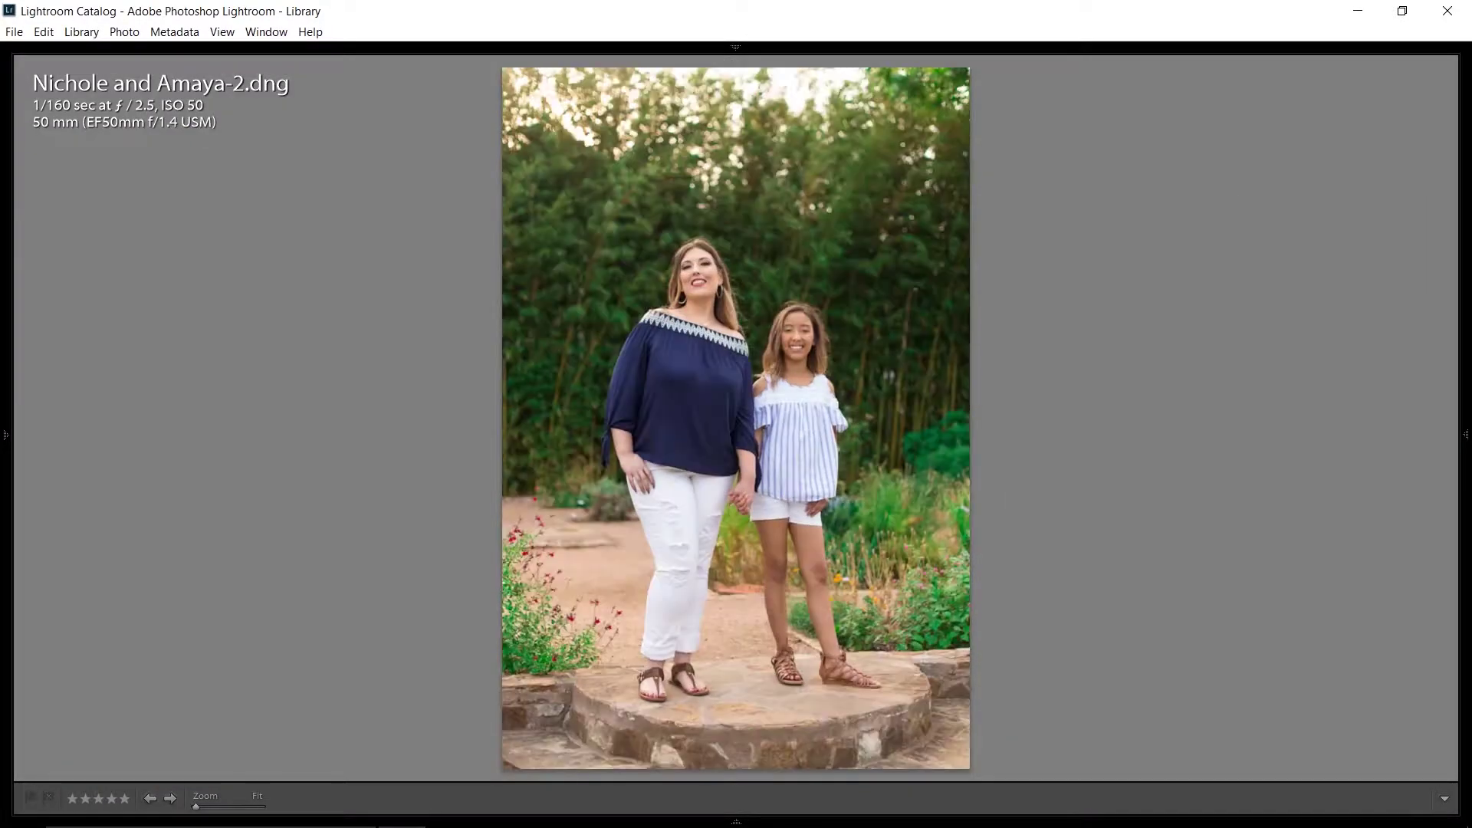
key(Right)
key(Right)
key(Right)
key(Right)
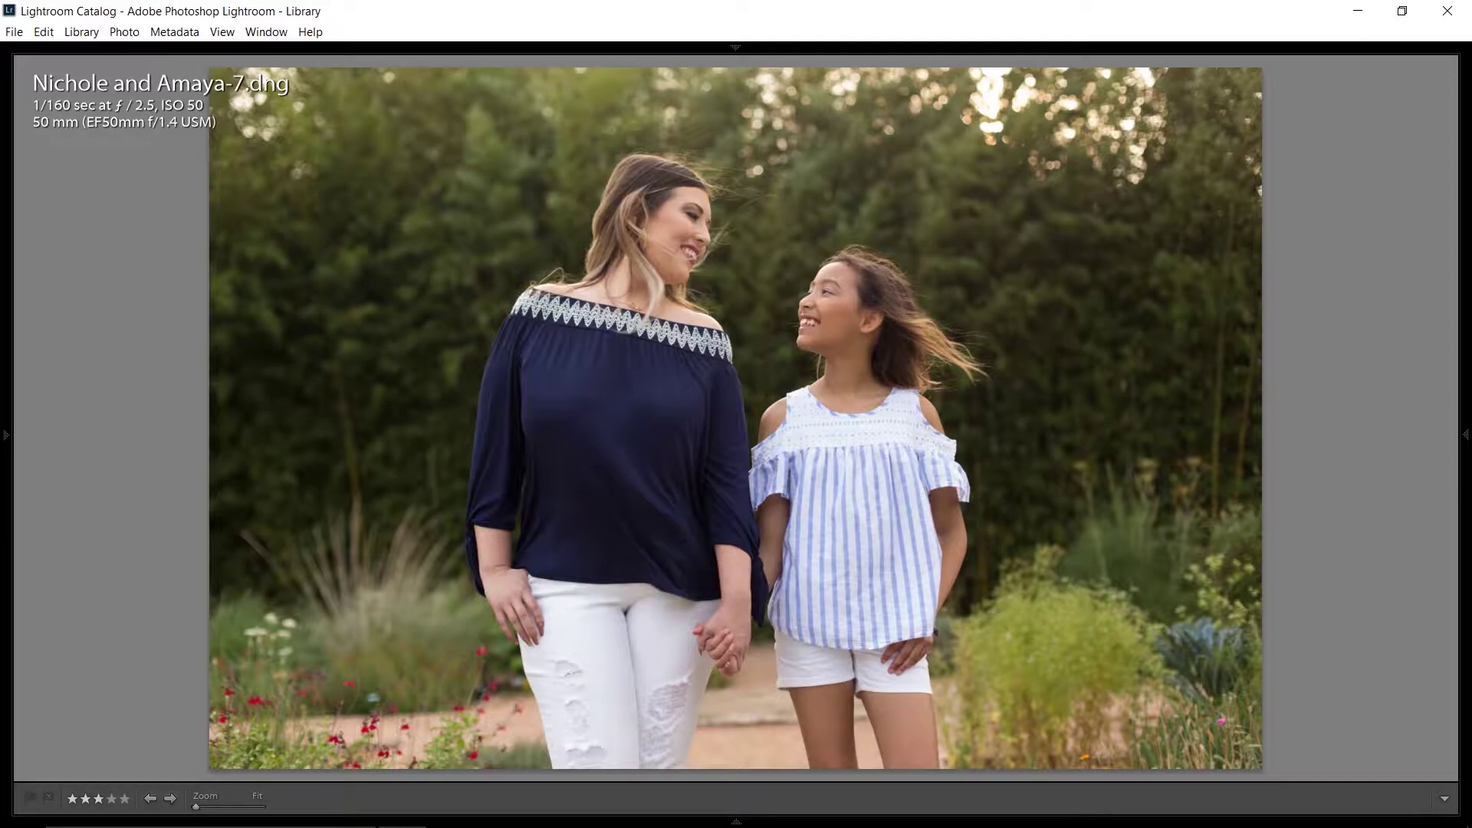
key(g)
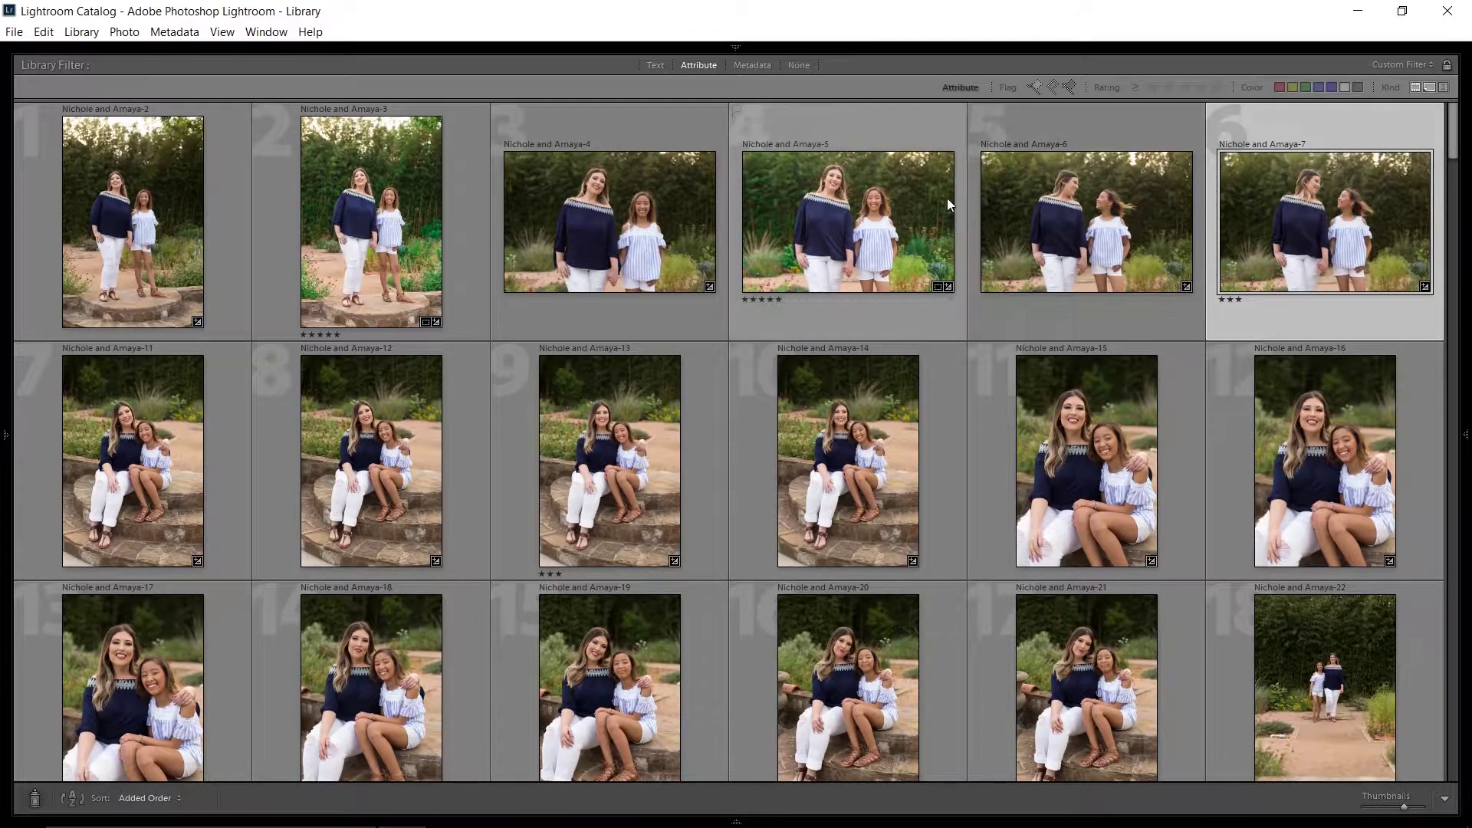
key(e)
key(Right)
key(Right)
key(Right)
key(Right)
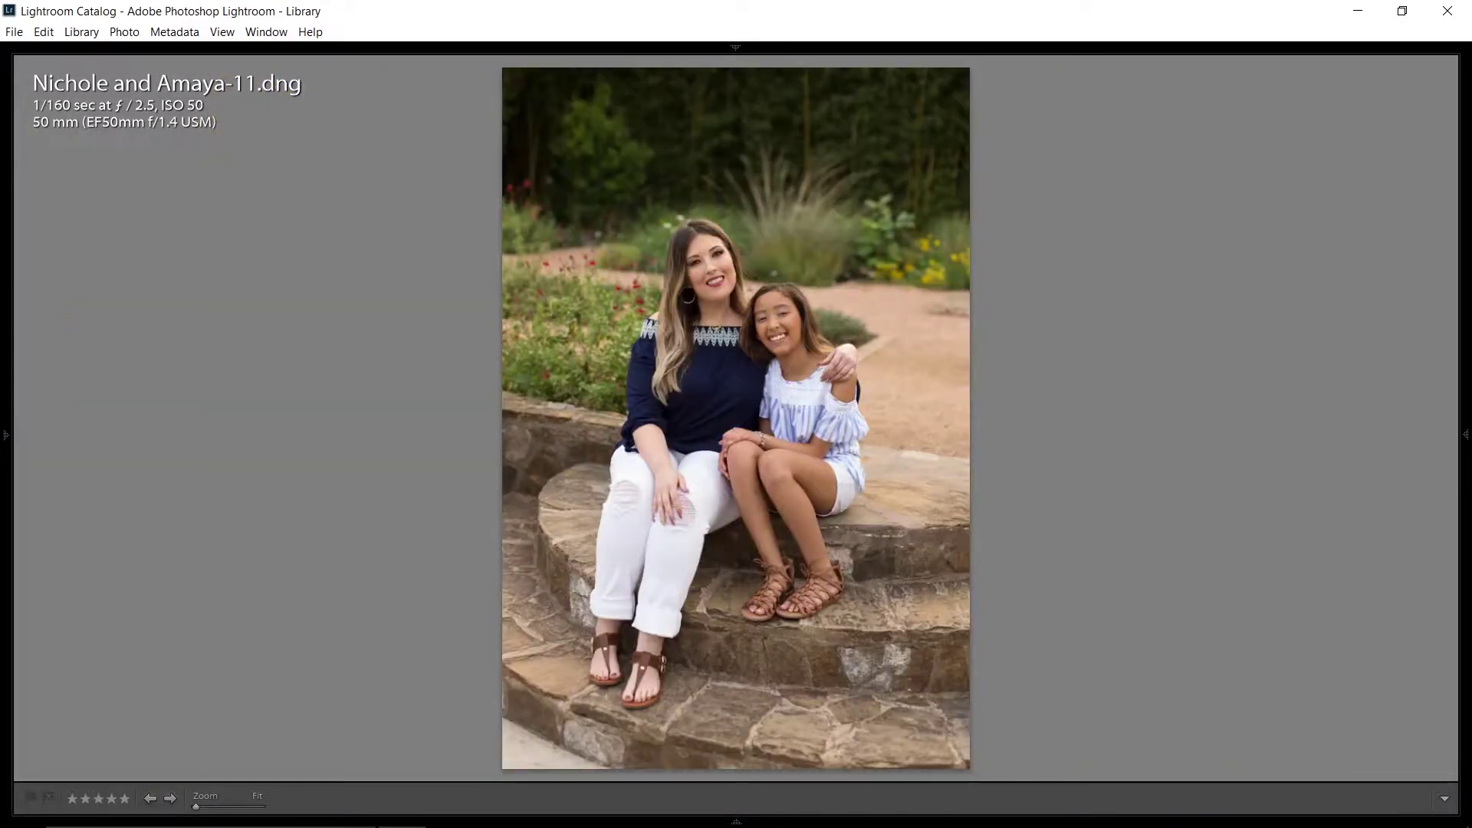
key(Right)
key(Right)
key(Right)
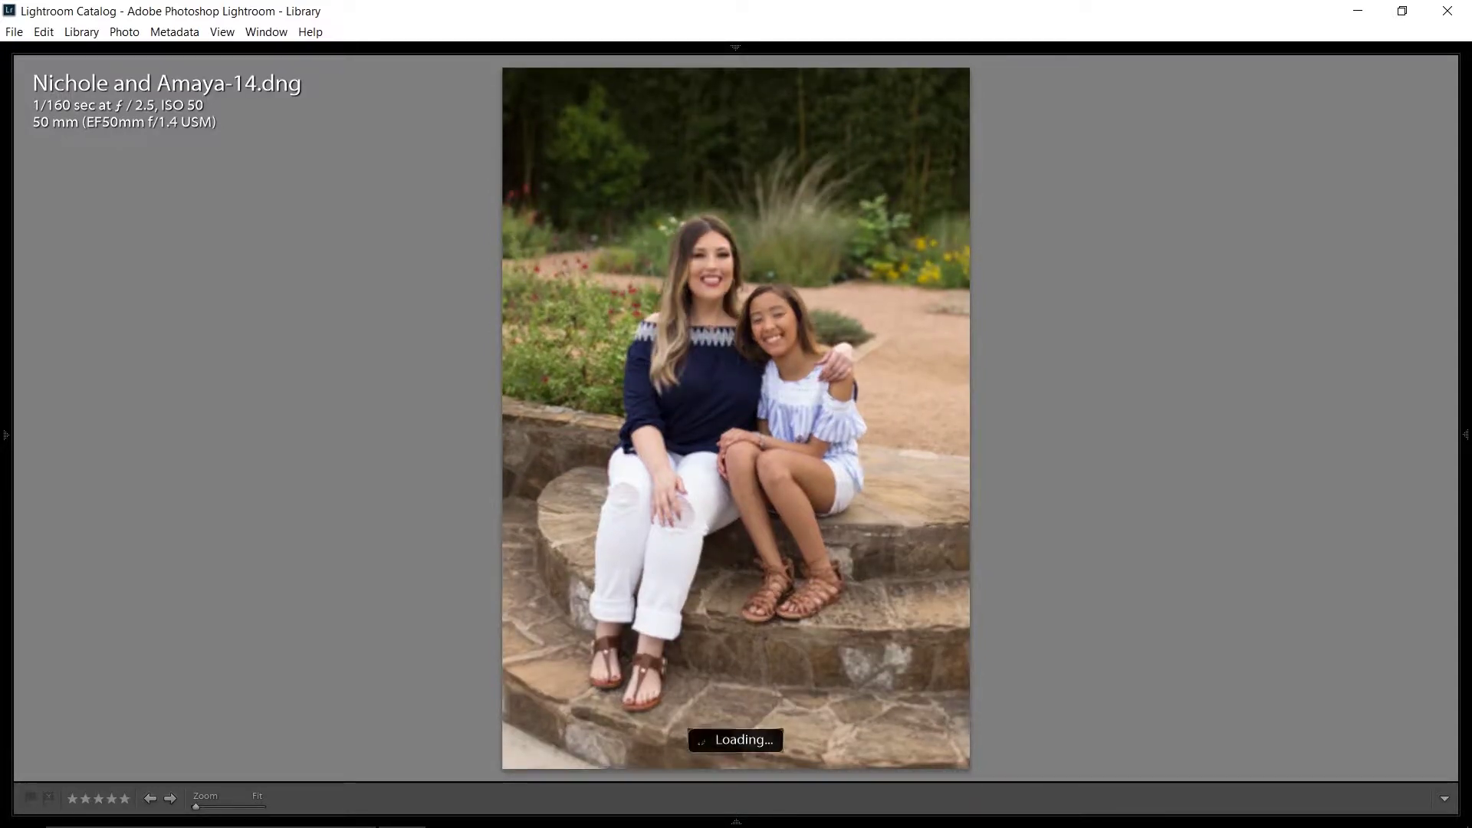
key(Right)
key(Right)
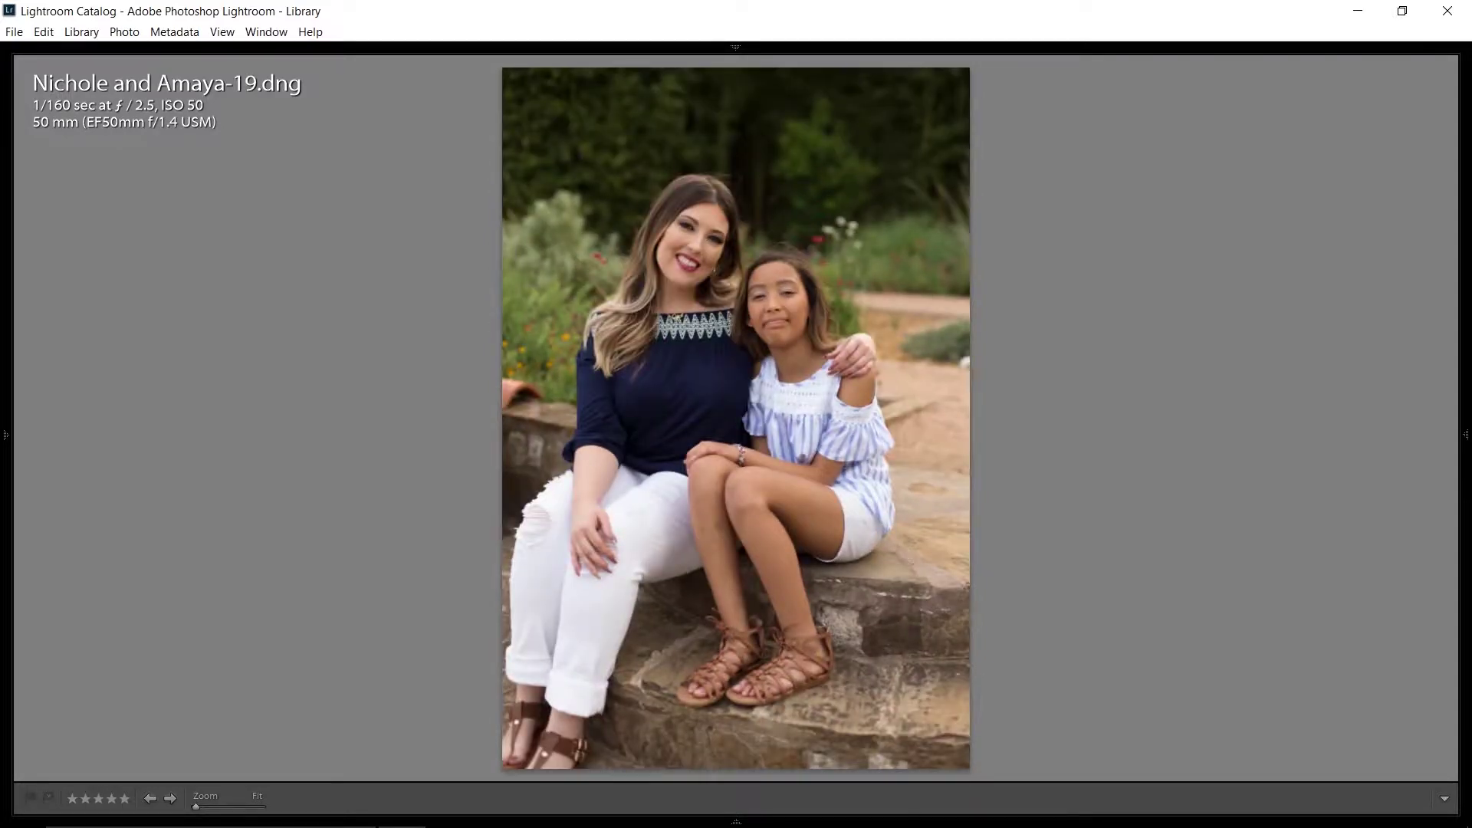
key(g)
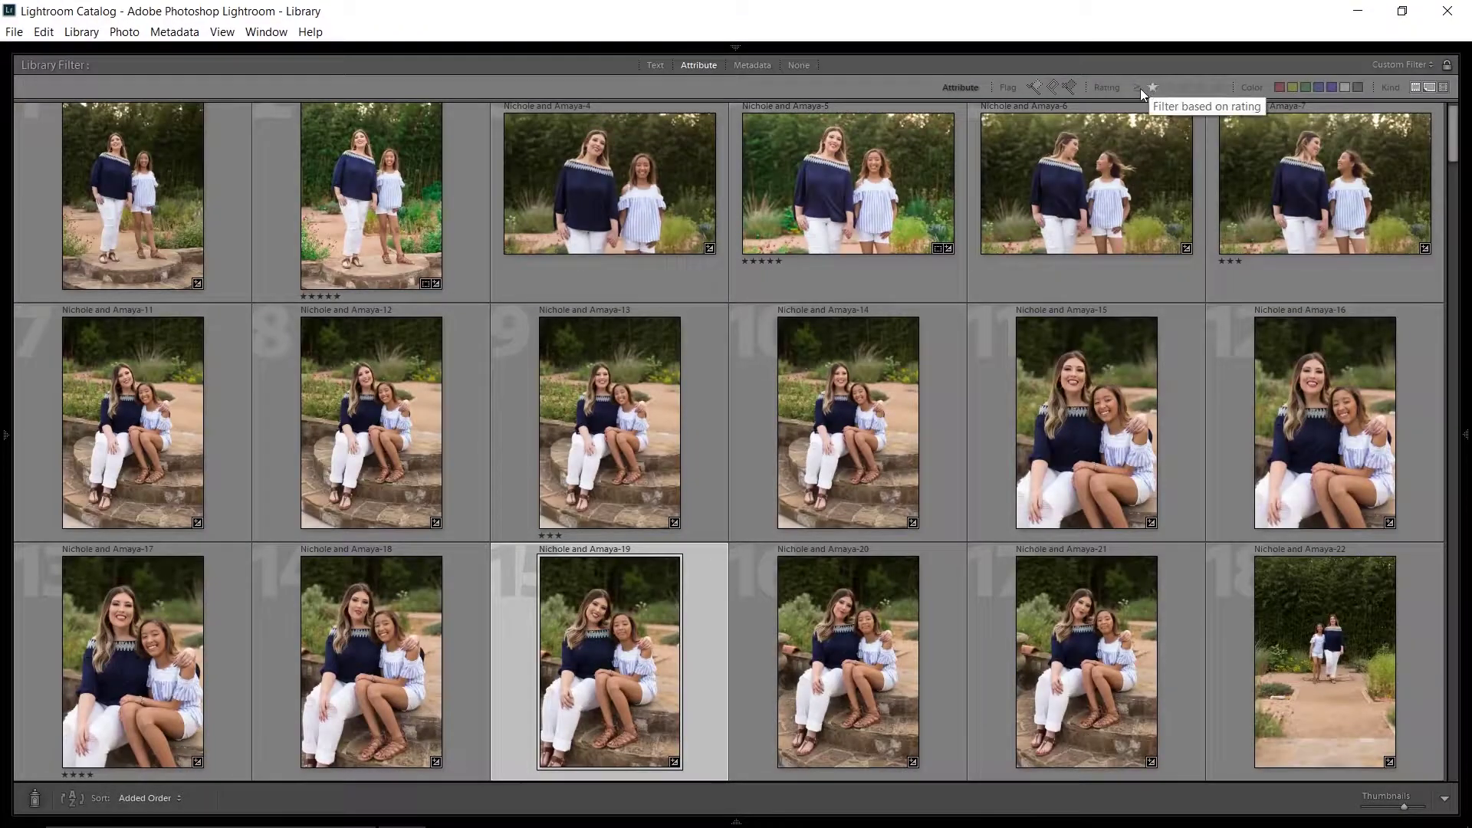
- Filter to photos rated exactly three stars, cycle the grid cell info, and scroll the results
key(ctrl+l)
key(j)
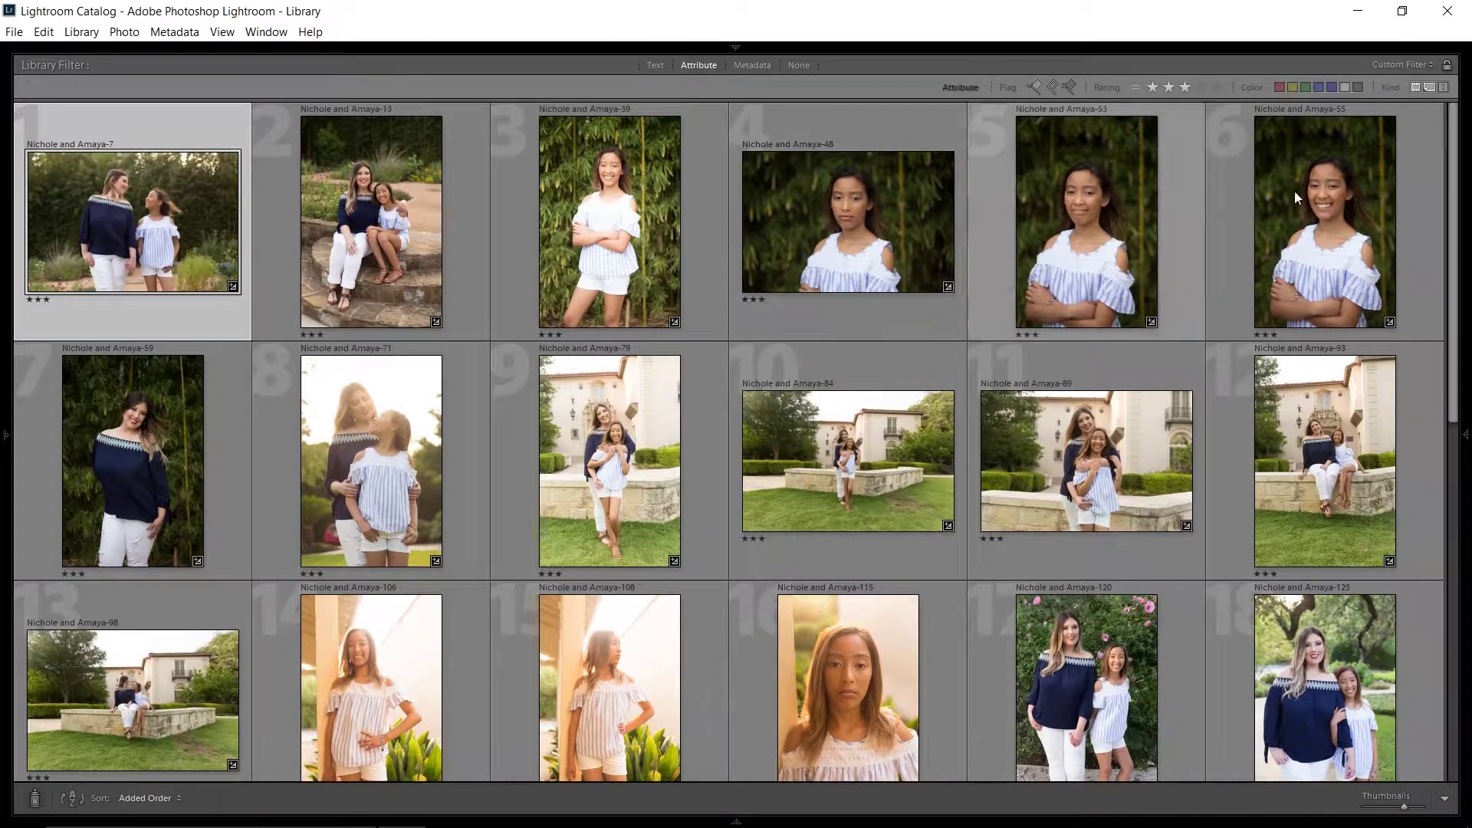
drag(1452, 150, 1434, 537)
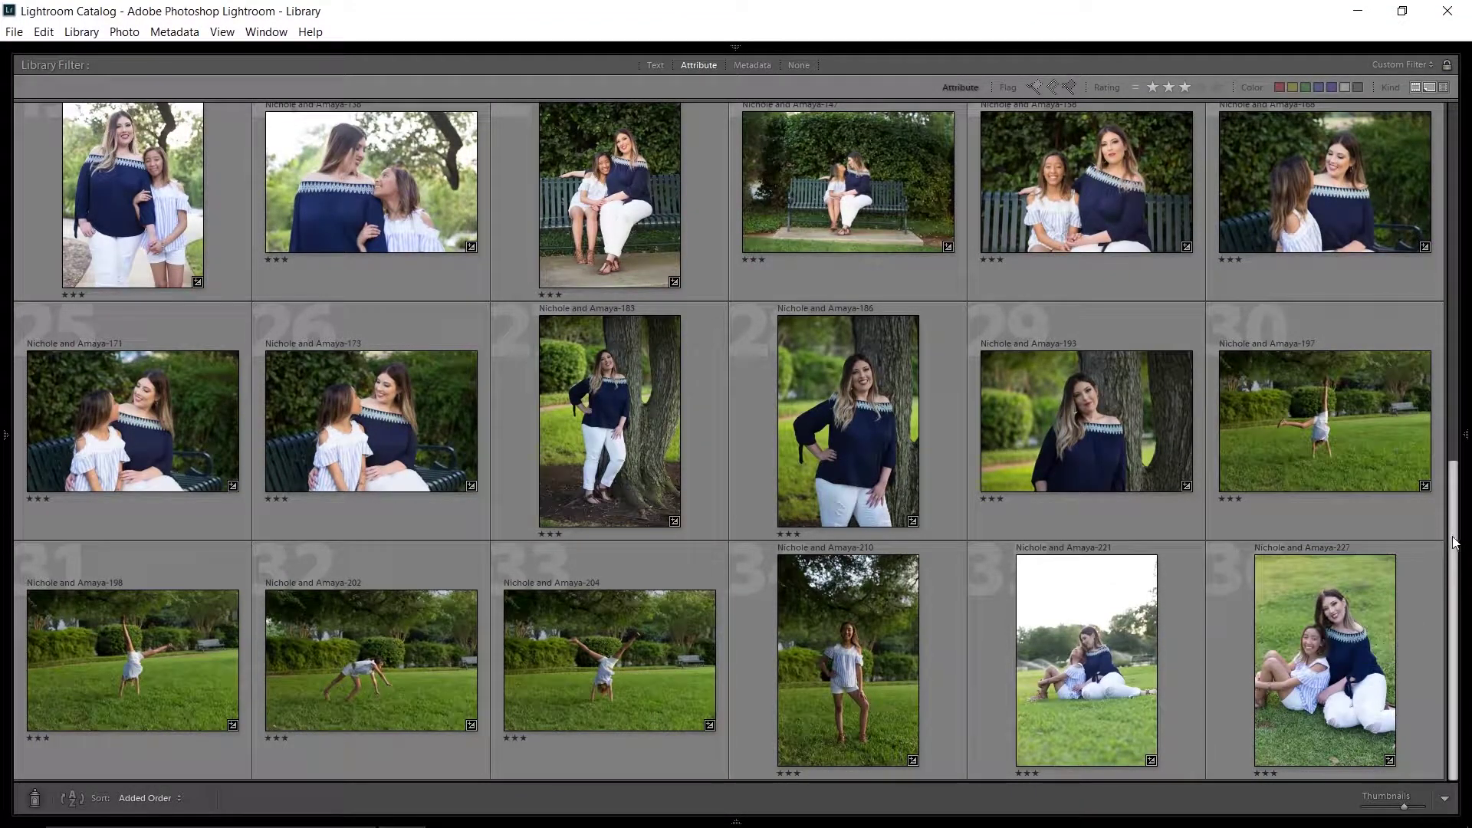
drag(1454, 539, 1459, 157)
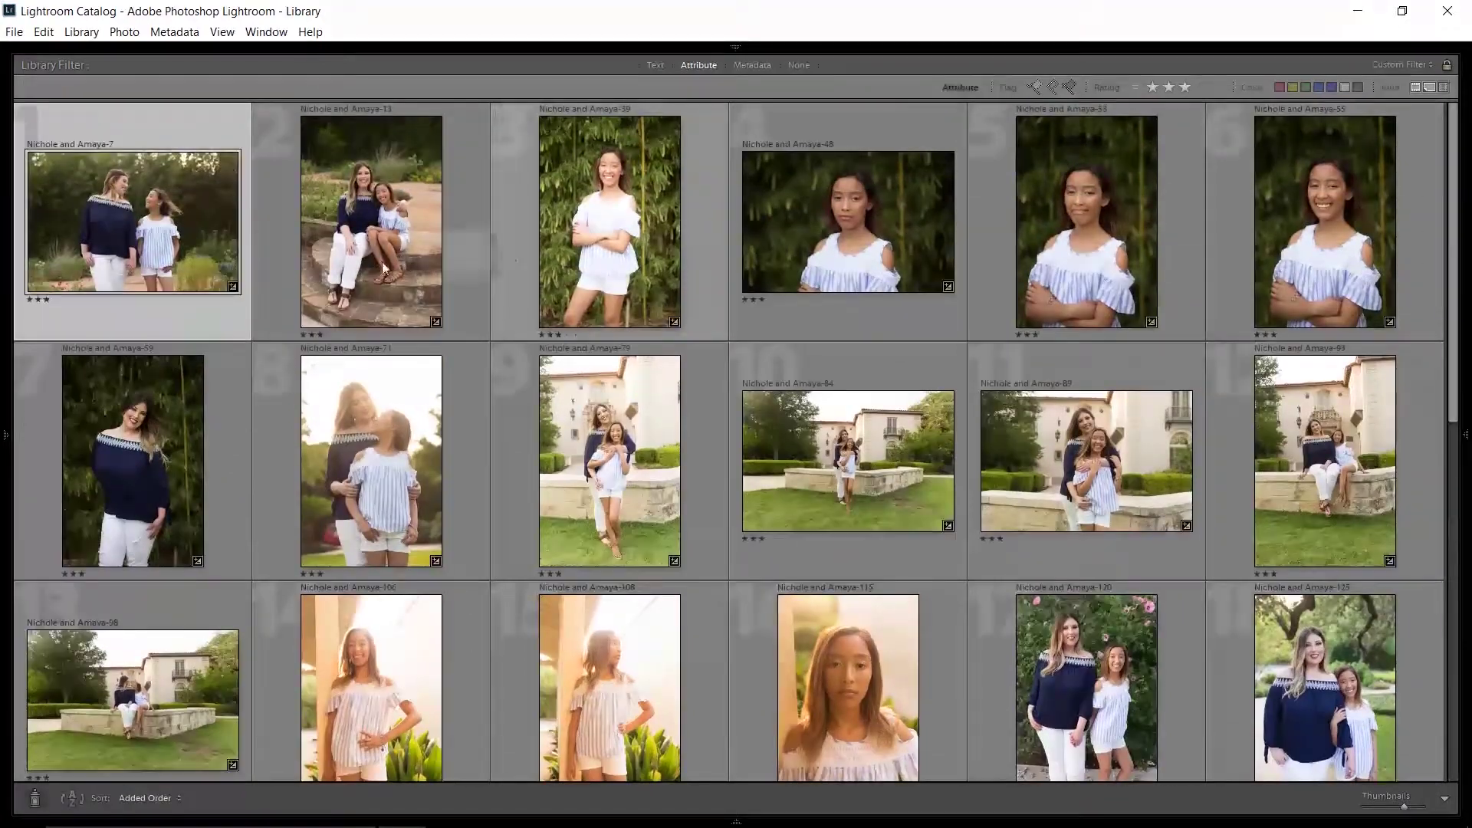
key(e)
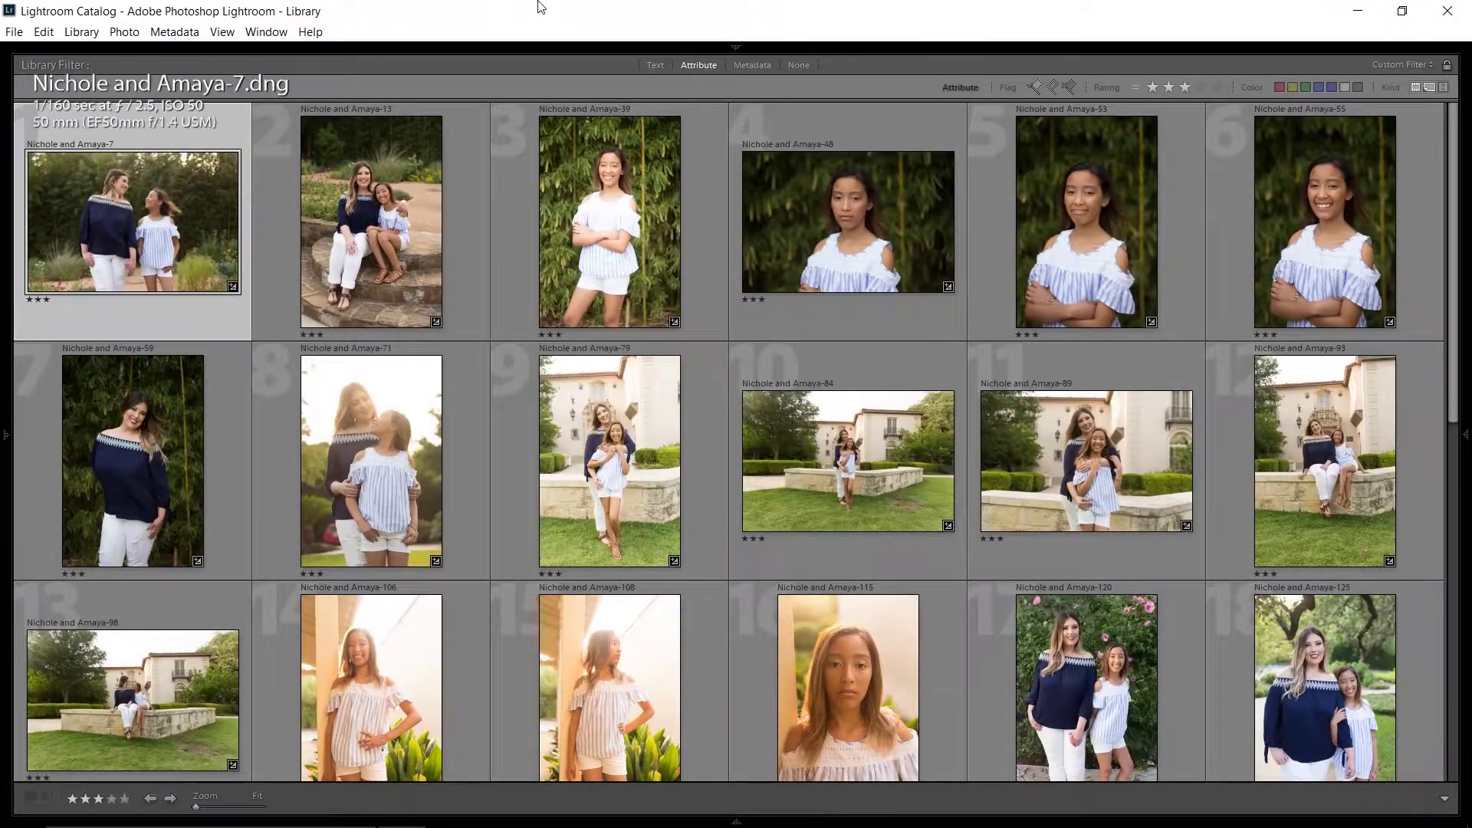
key(Right)
key(Right)
key(Right)
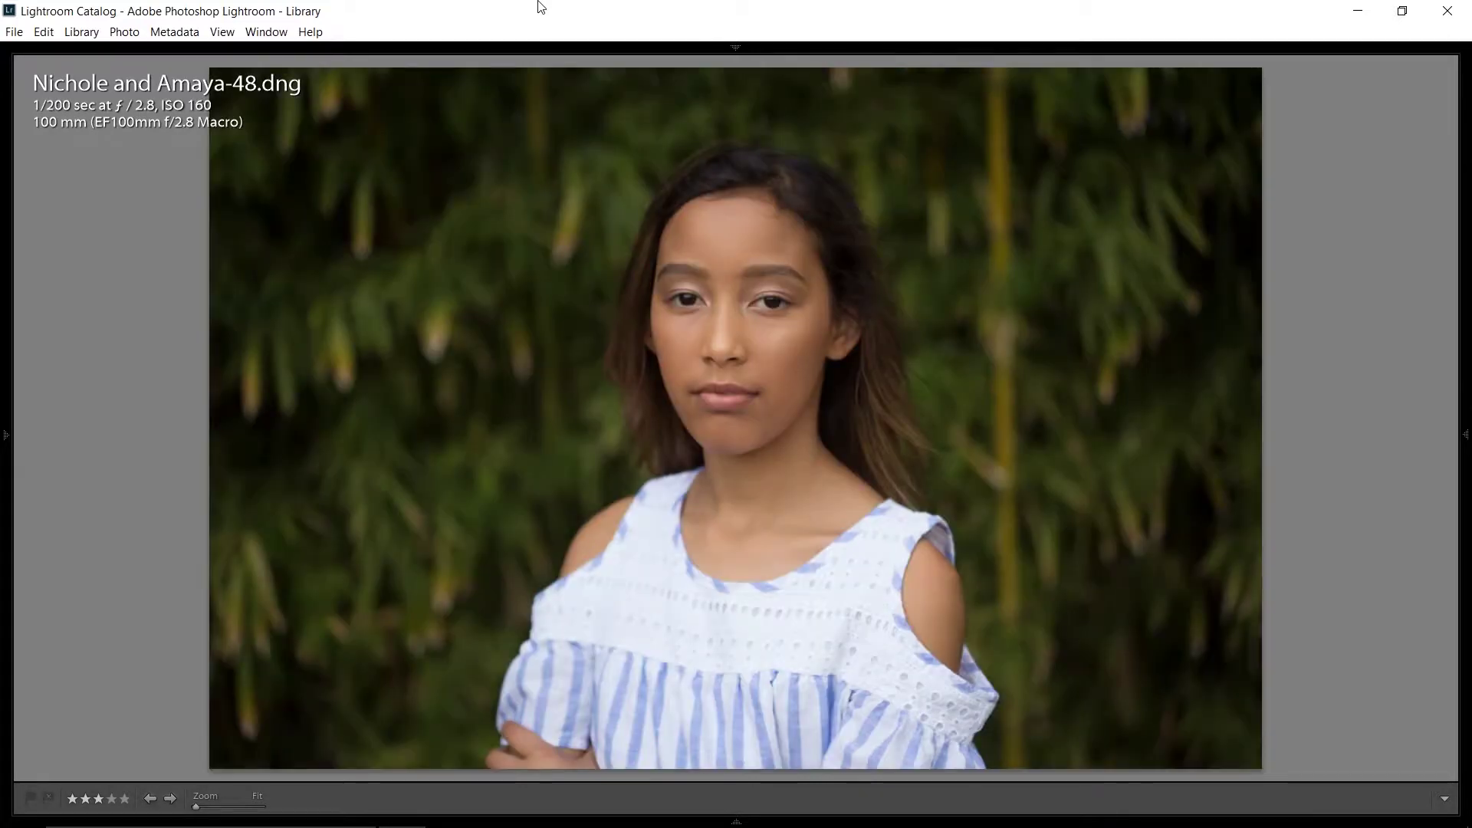
key(Right)
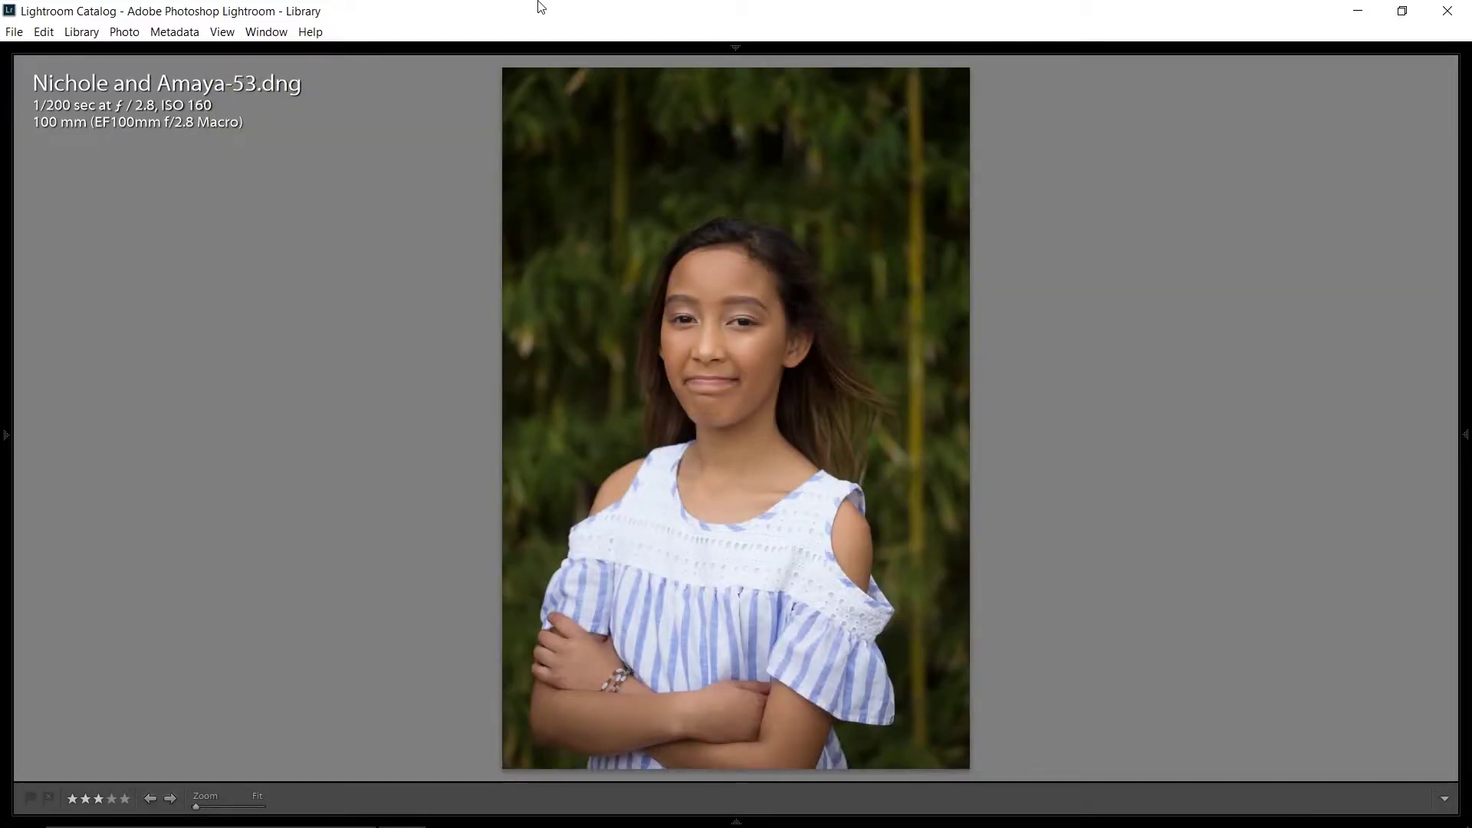
key(Right)
key(Right)
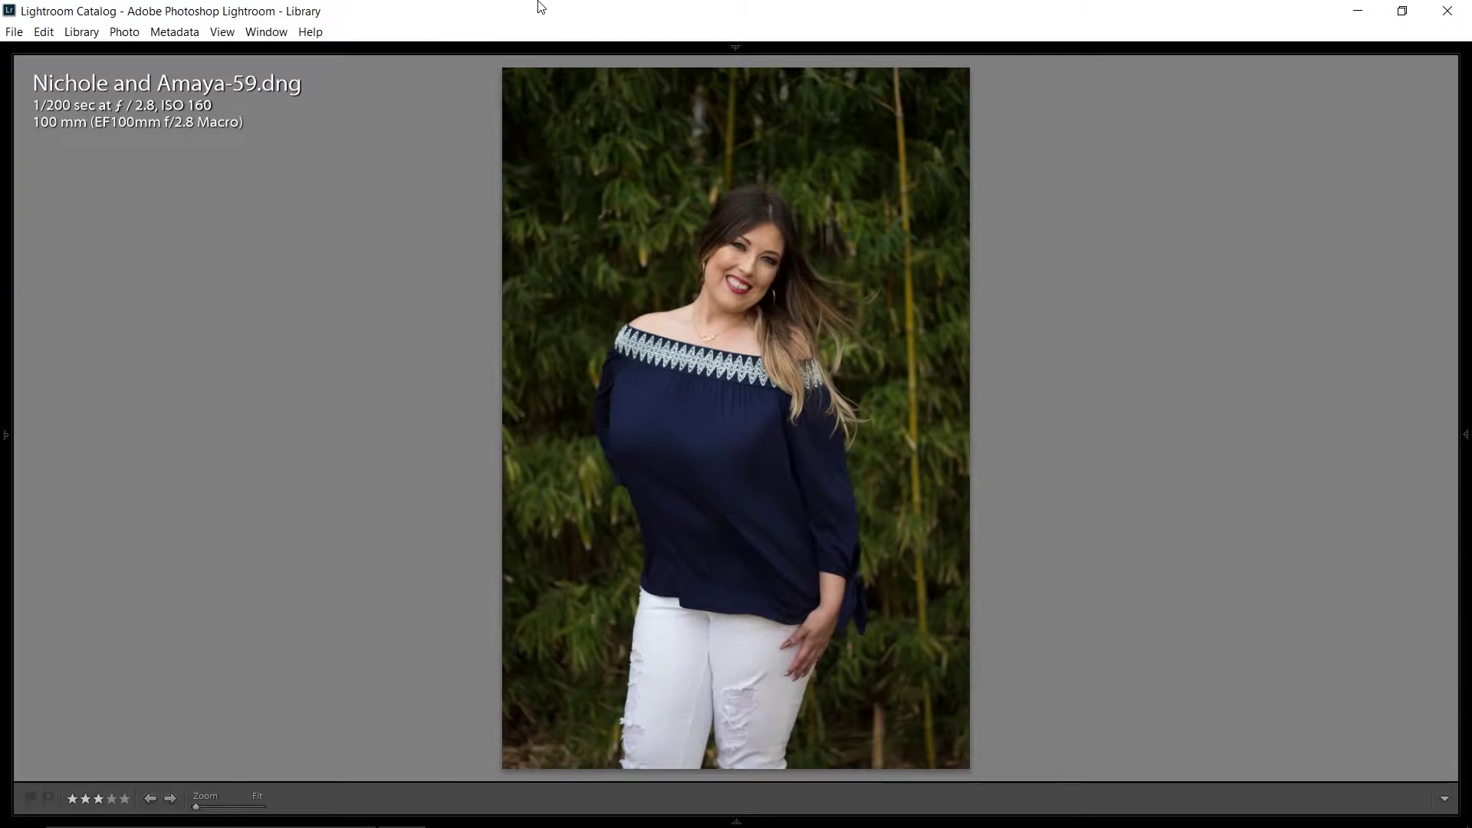
key(Right)
key(g)
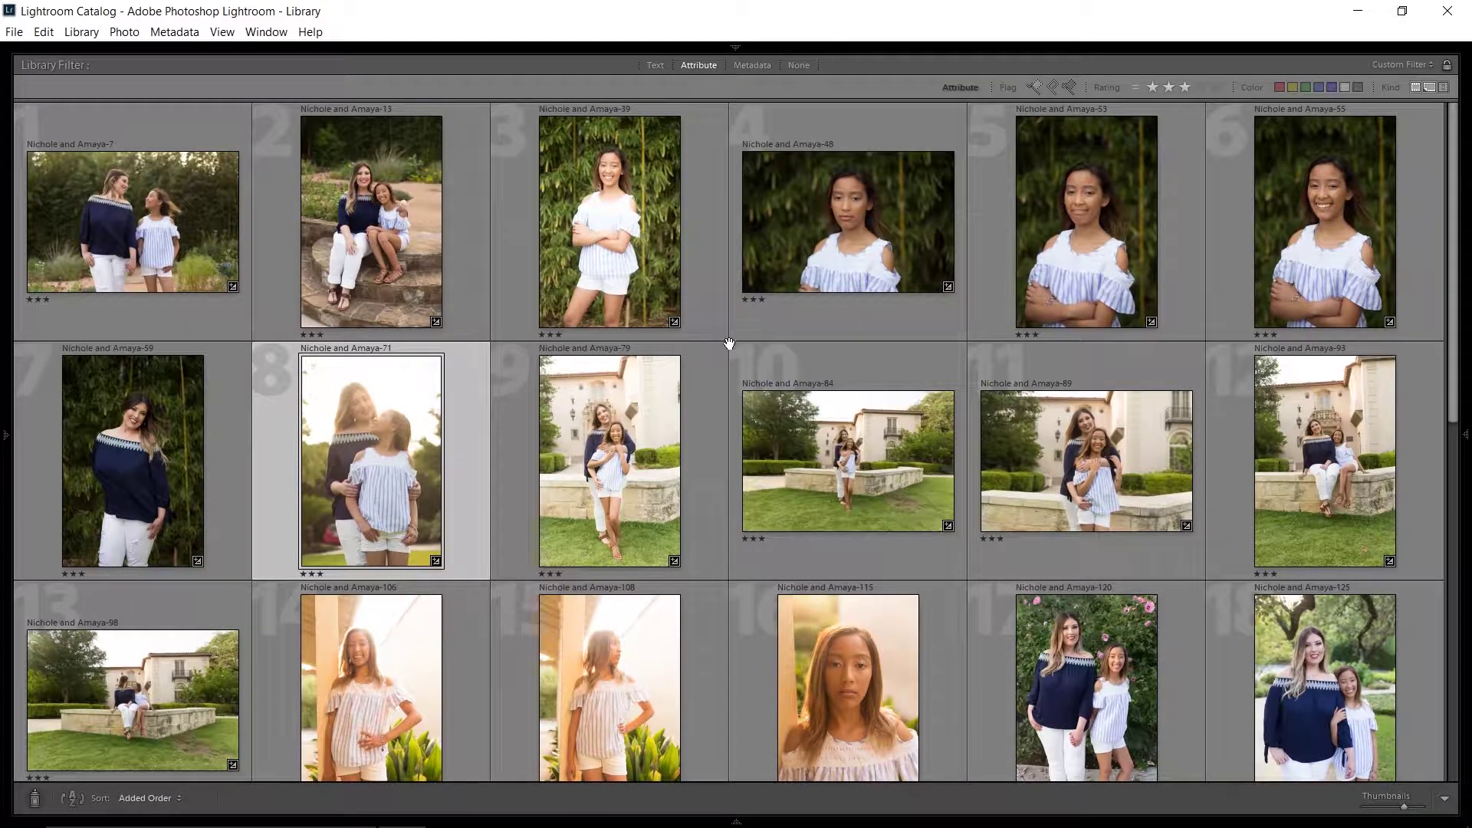
- Select the photo of the pair by the villa wall, then filter to four-star photos only
scroll(729, 342, down, 3)
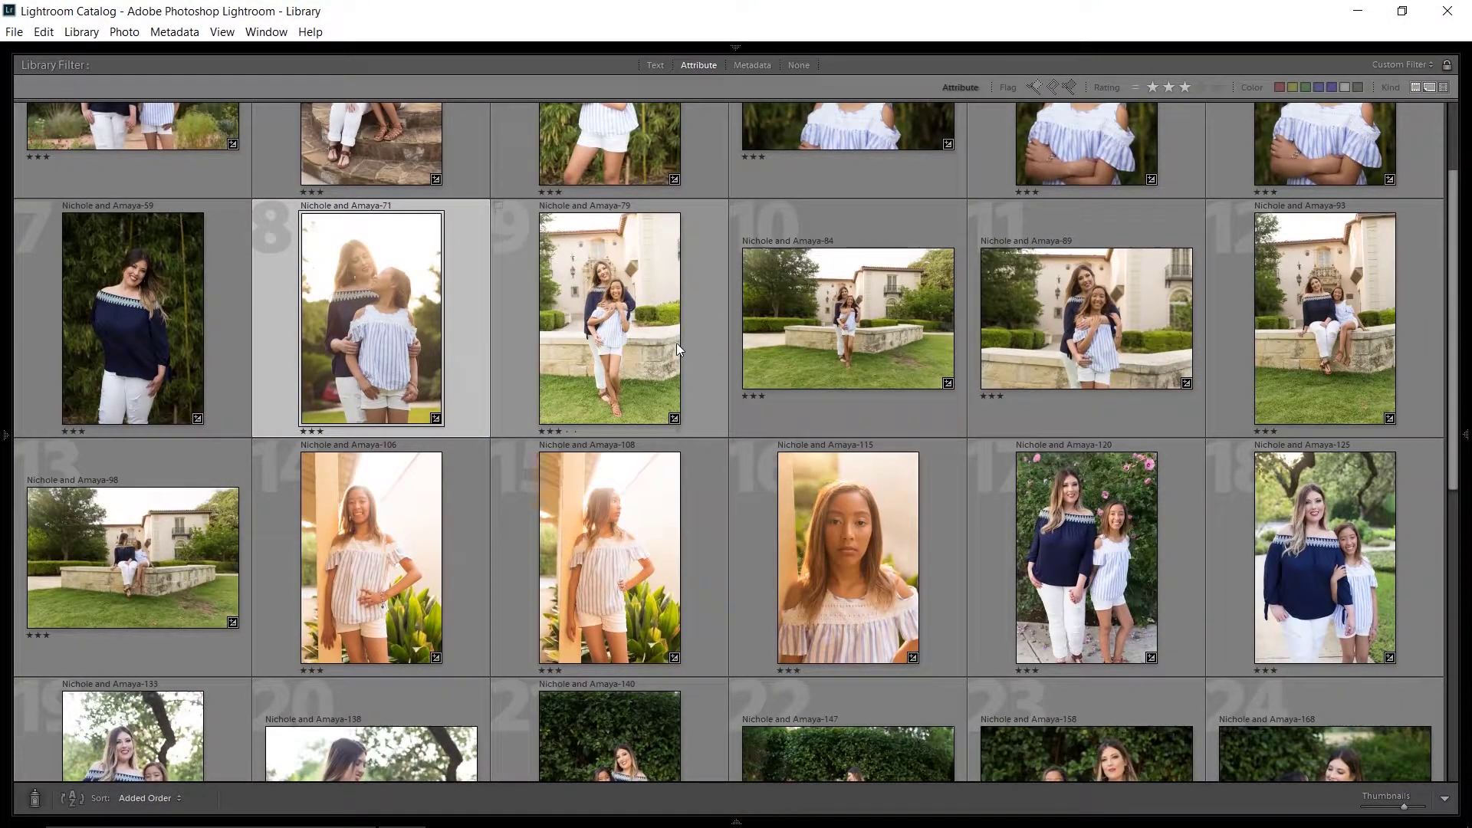
mouse_move(678, 343)
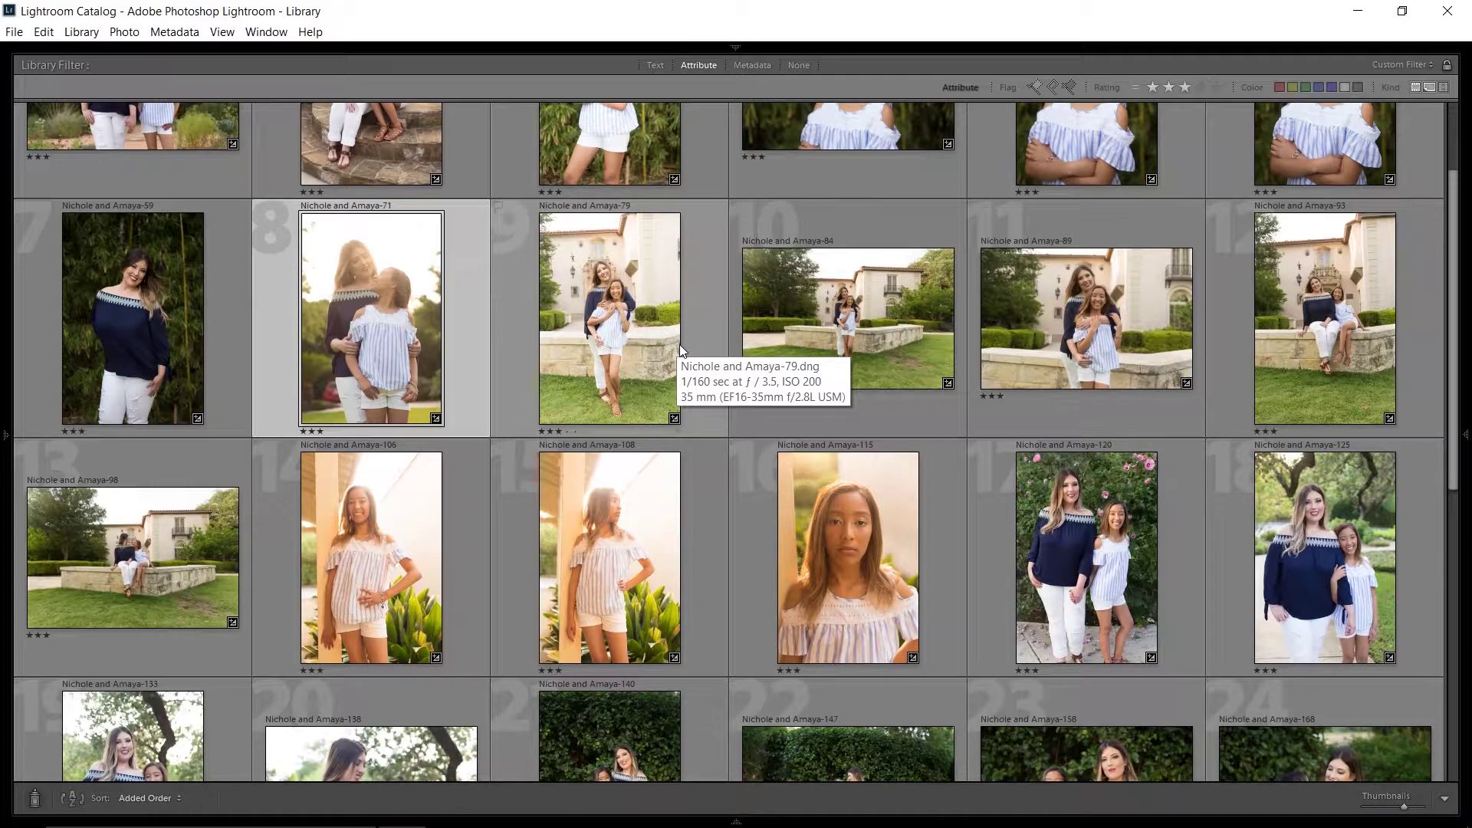
click(554, 435)
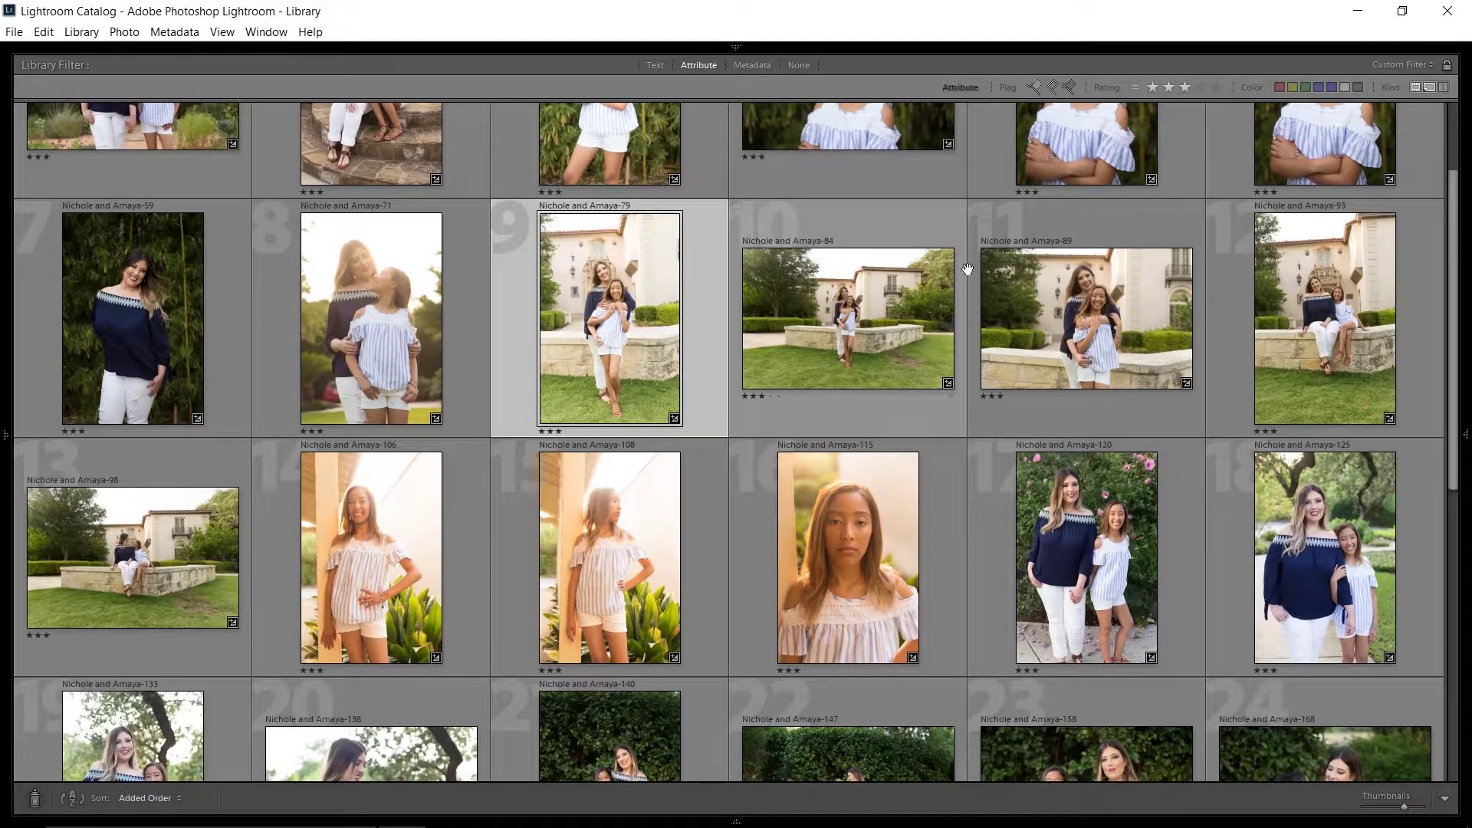
scroll(1002, 480, down, 5)
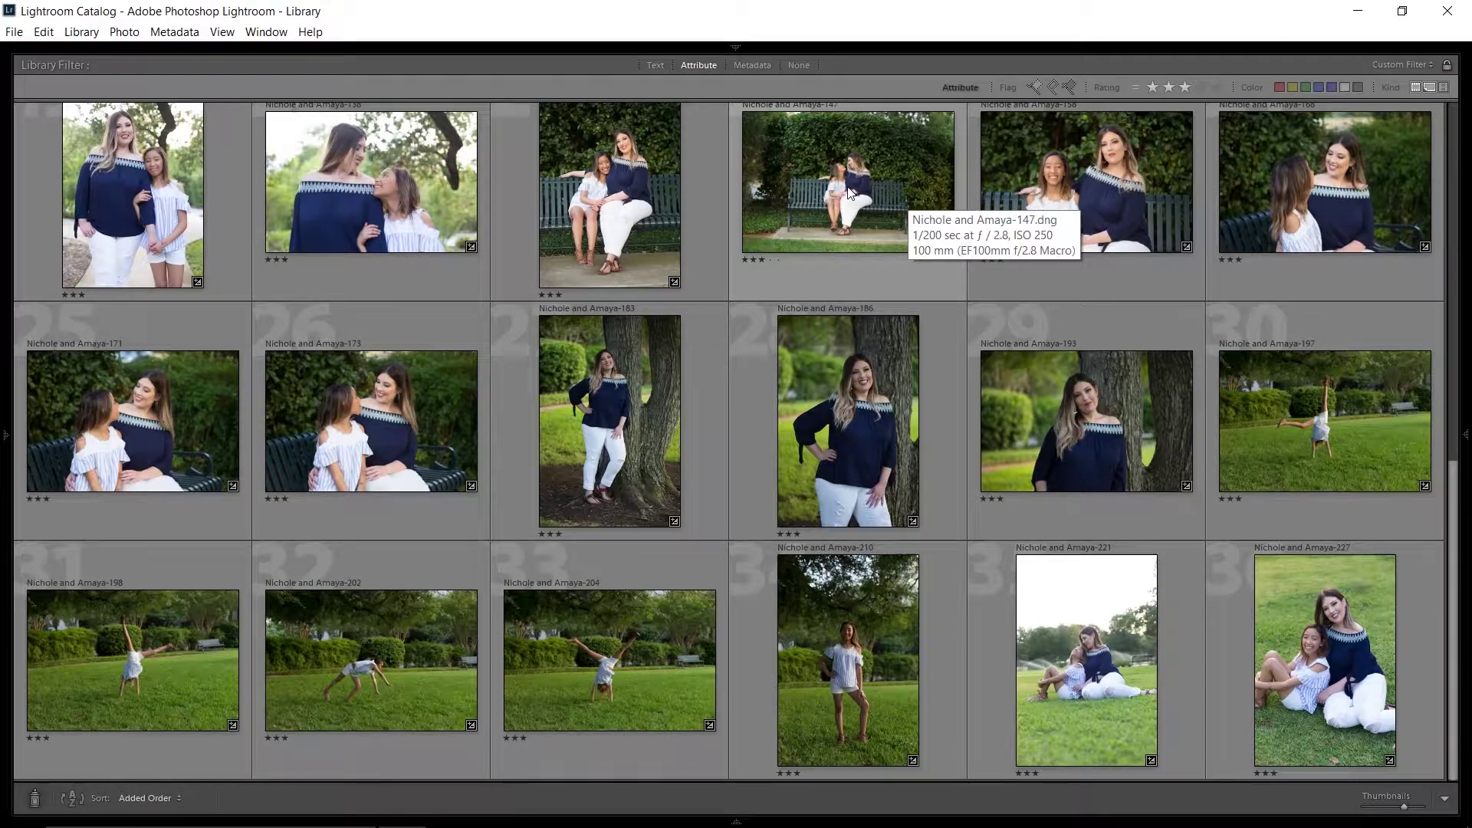
click(1202, 87)
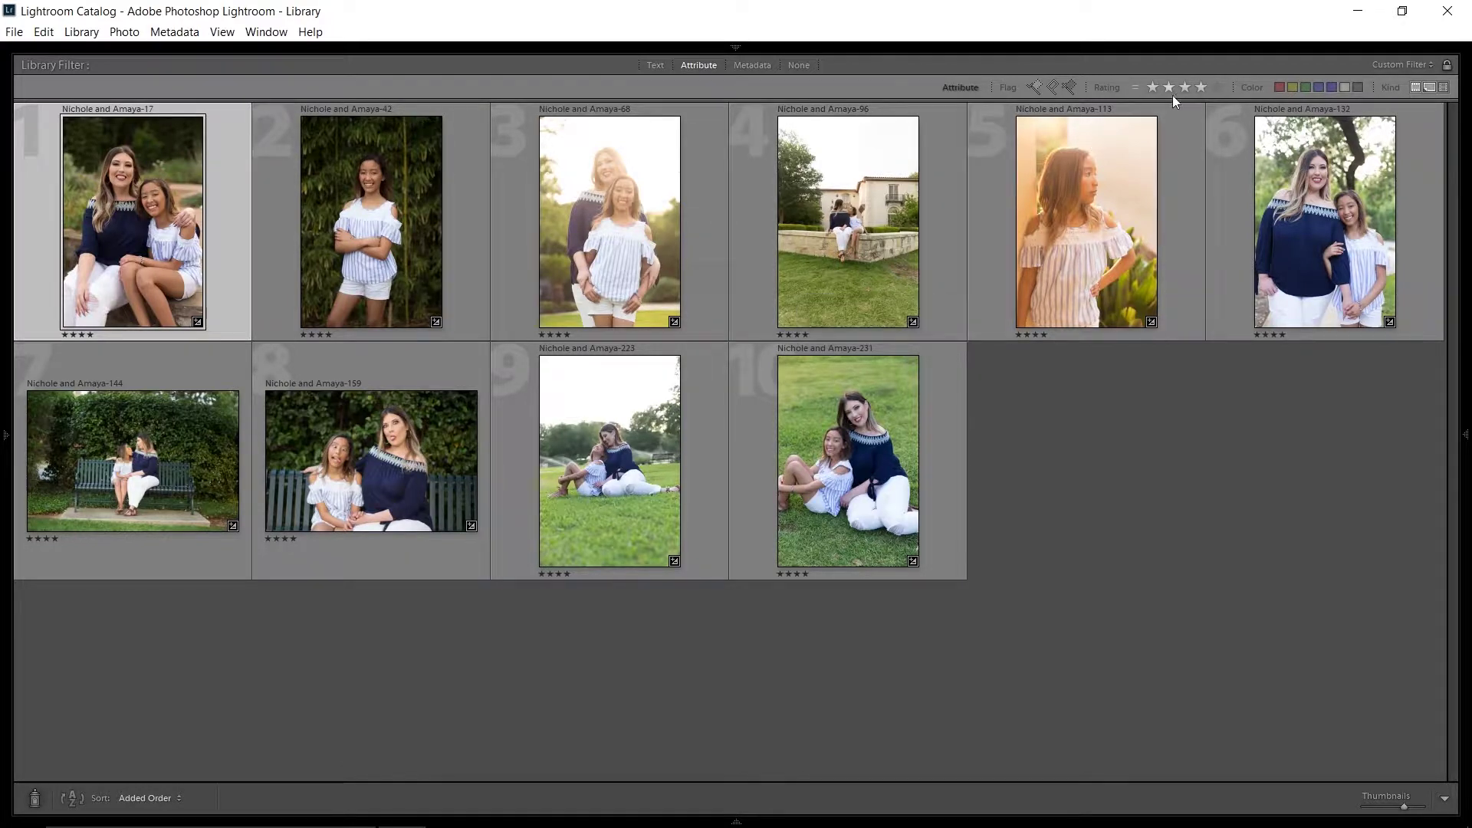
- Move the selection, then switch the filter to unflagged photos with 5 stars (Ctrl+Alt+5)
key(Right)
key(Right)
key(ctrl+alt+5)
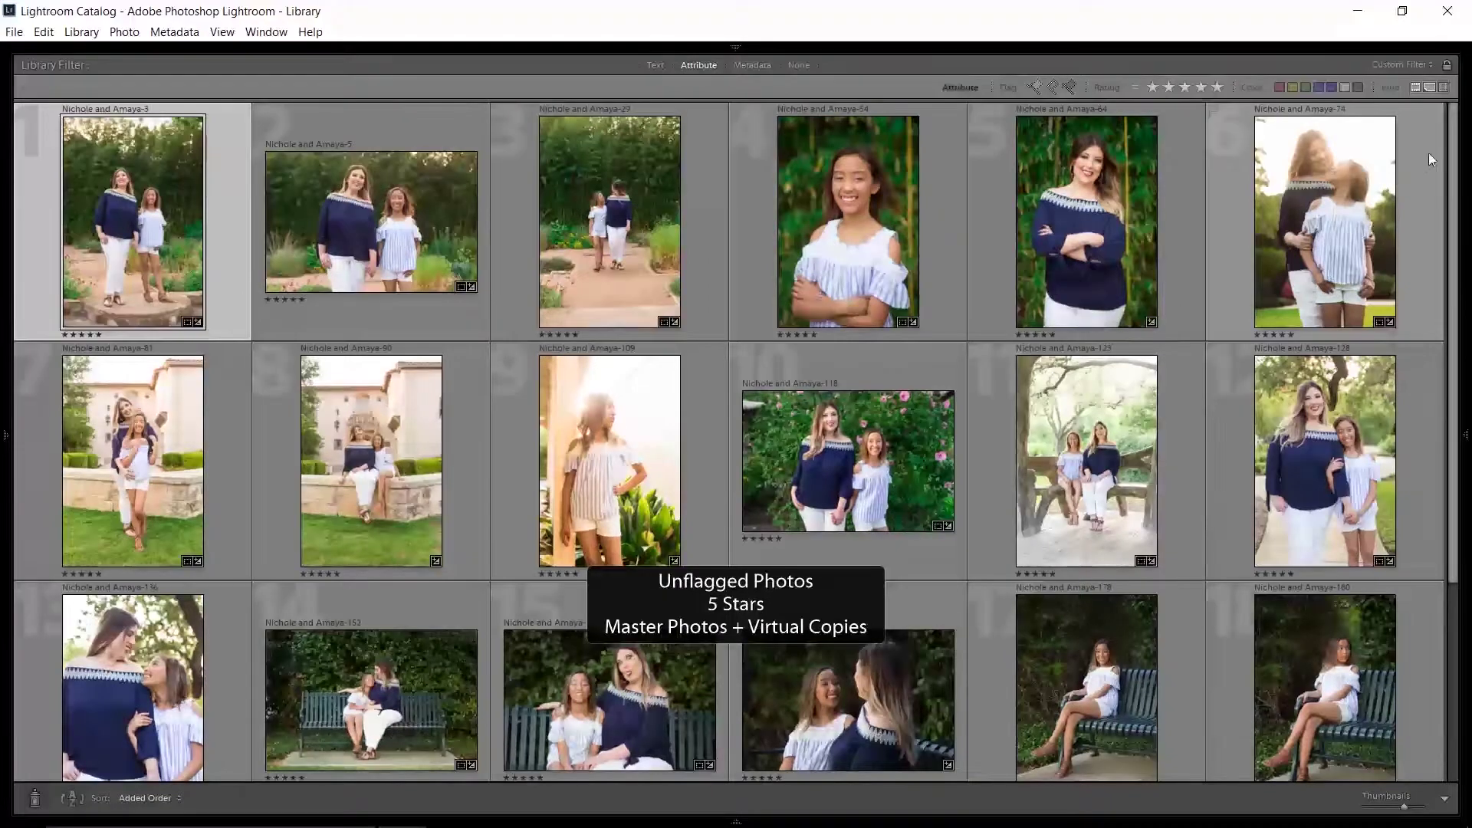
mouse_move(1455, 148)
mouse_down()
mouse_move(1449, 391)
mouse_move(1469, 163)
mouse_up()
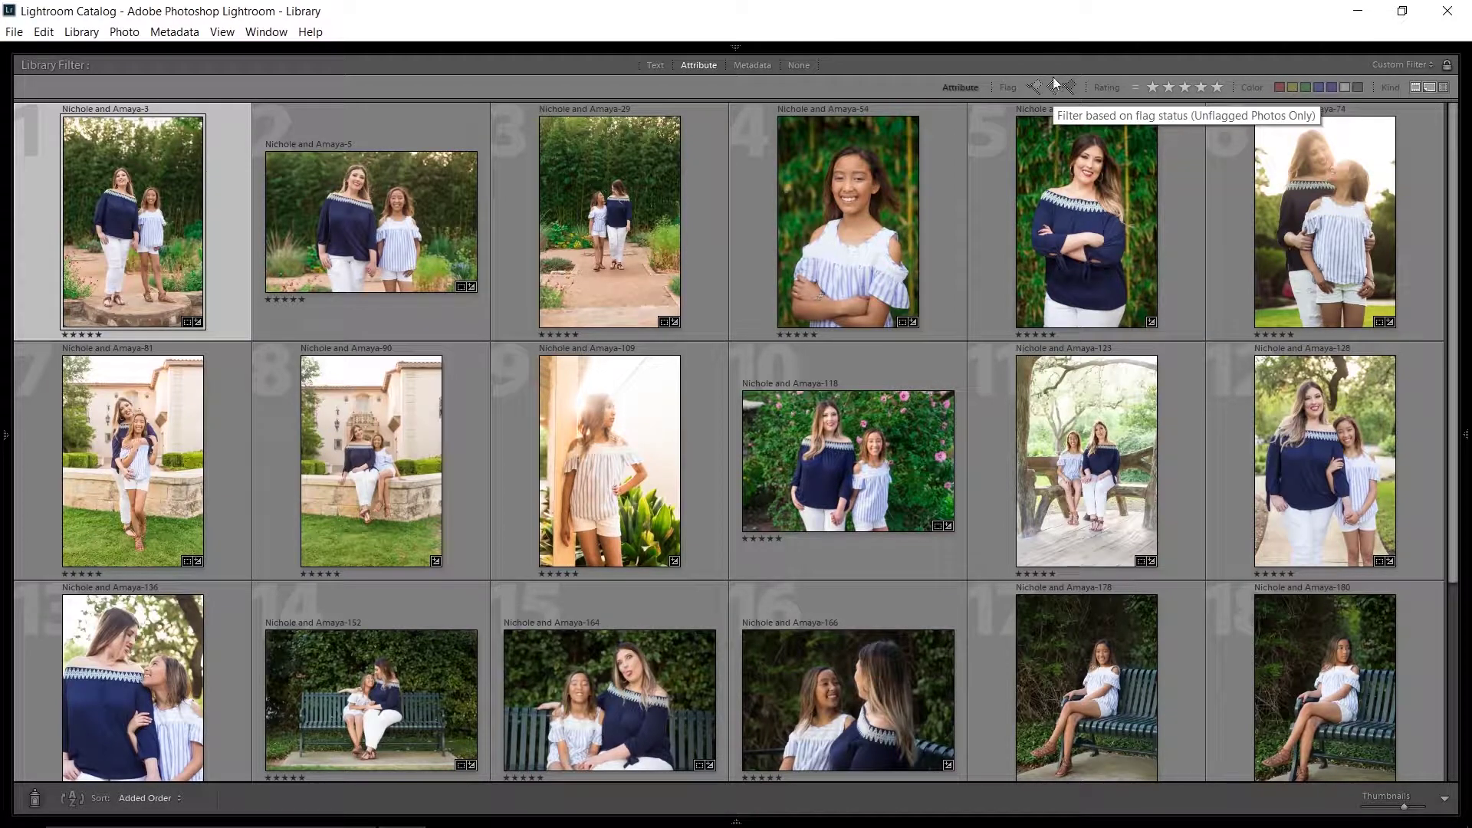
- Set the rating comparison to greater than or equal, and show only rejected photos
click(1151, 87)
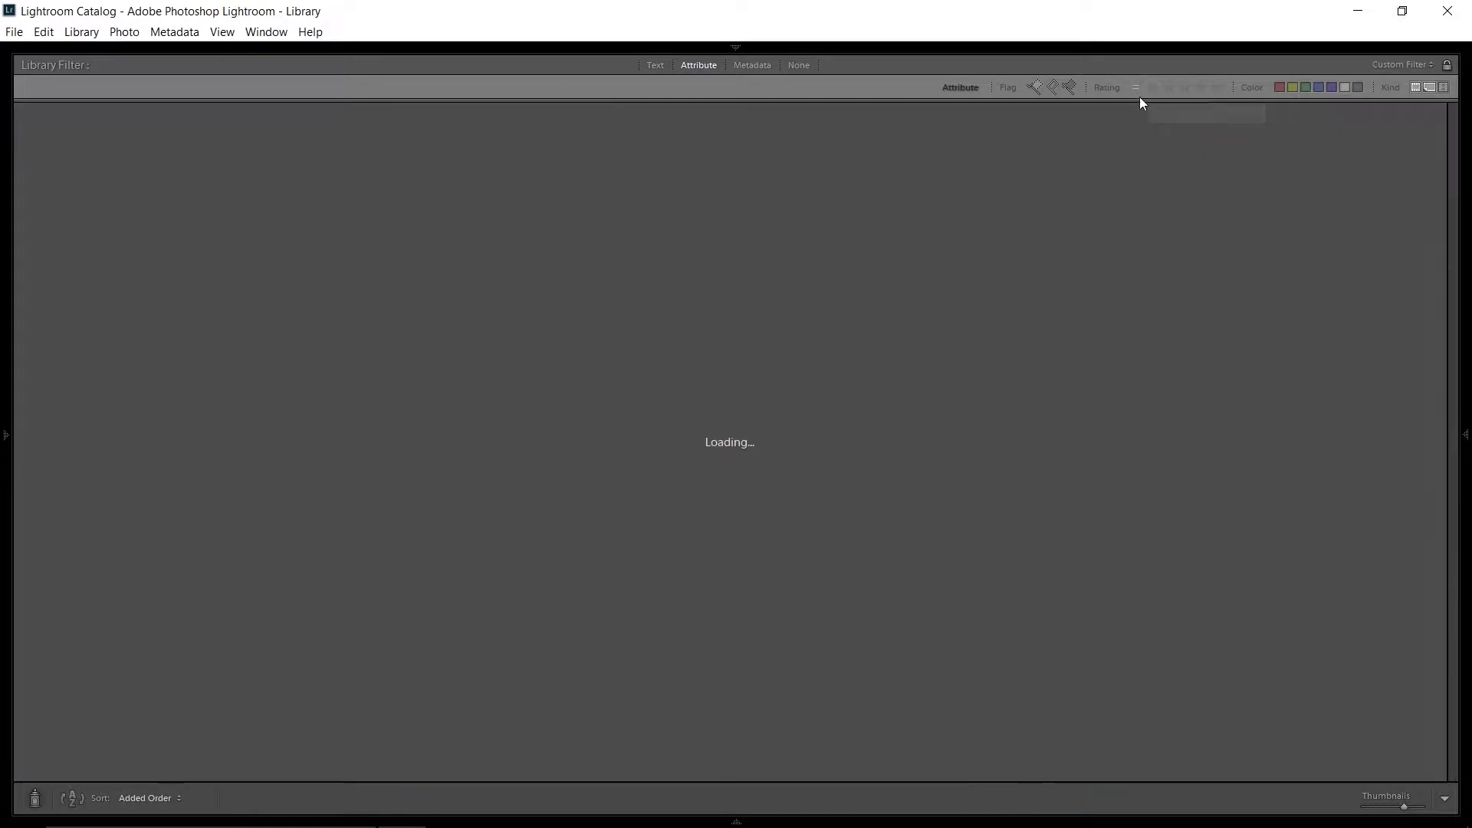
click(1135, 92)
click(1158, 102)
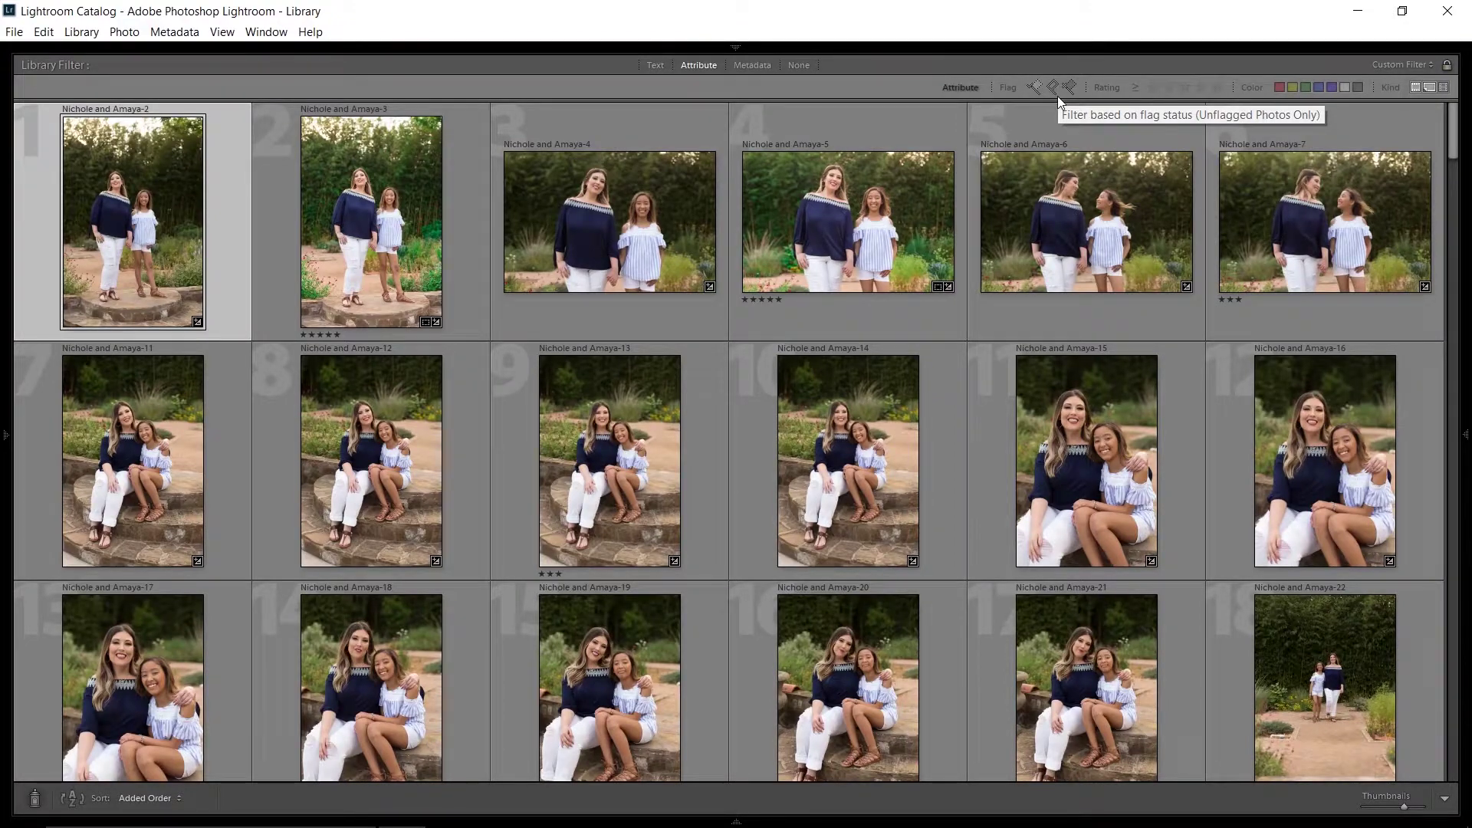
click(1069, 87)
- Select all the rejected photos and delete them from disk
click(874, 234)
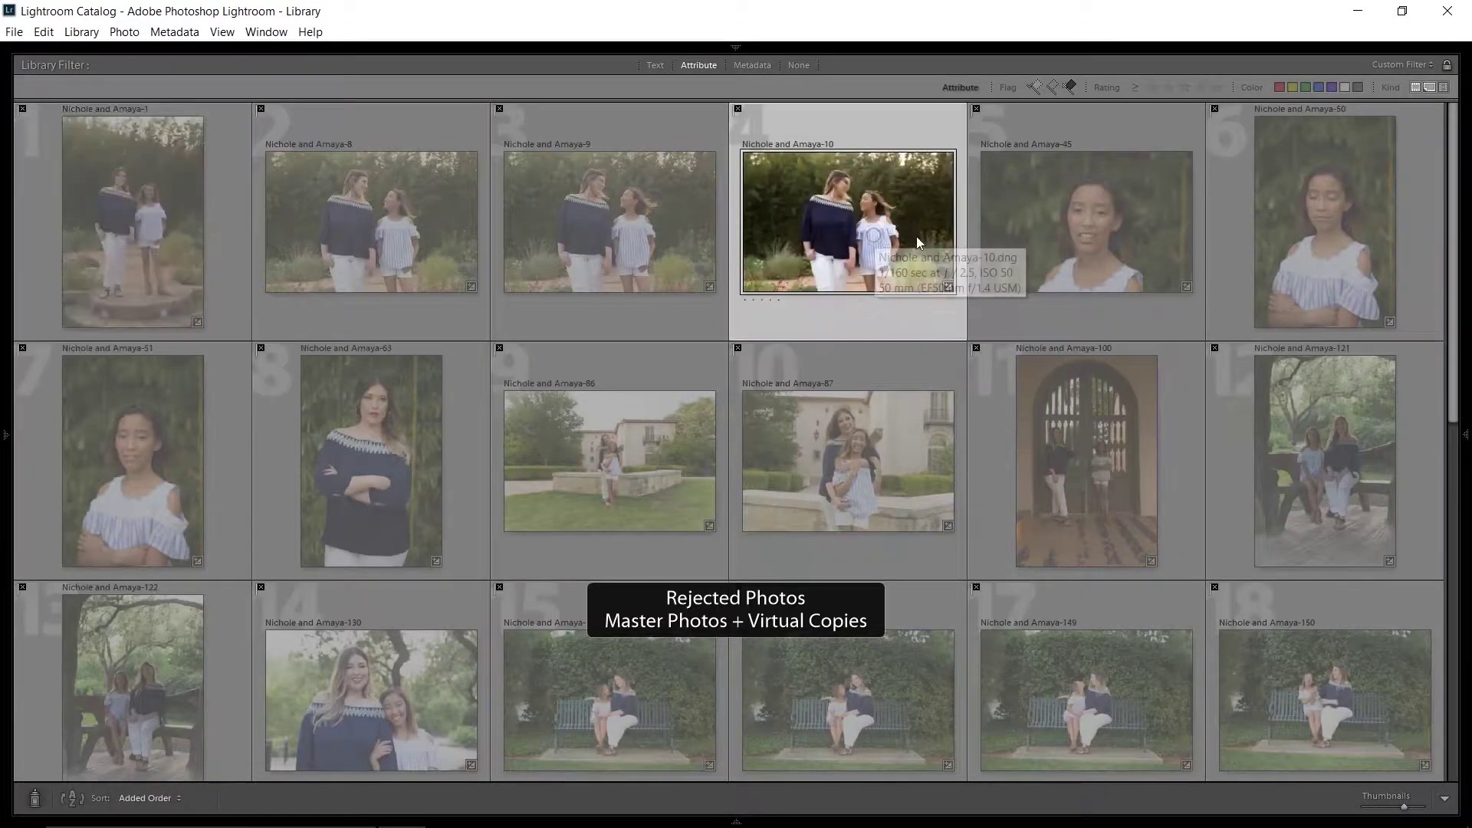
drag(1452, 190, 1434, 531)
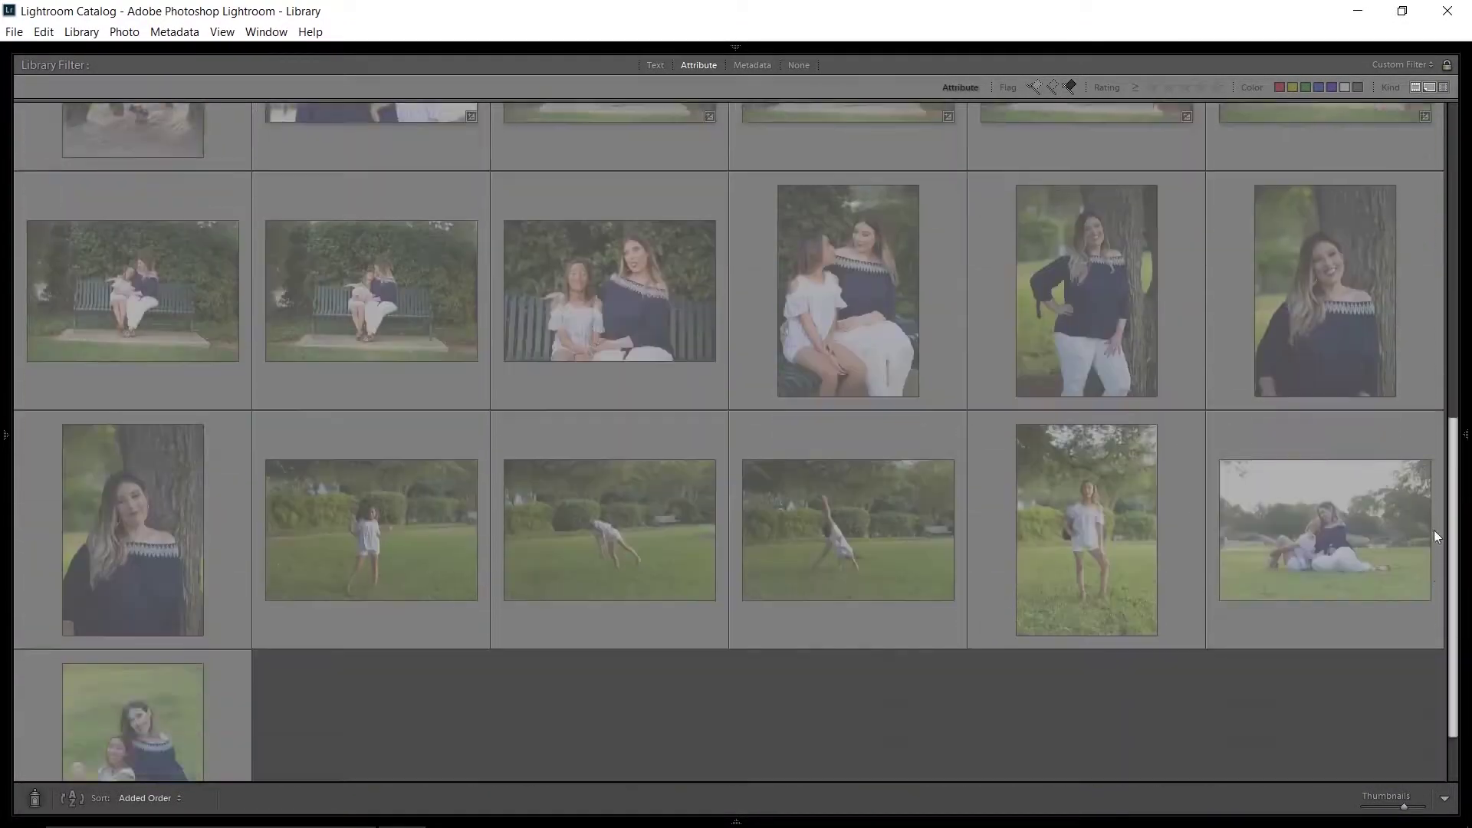
key(ctrl+a)
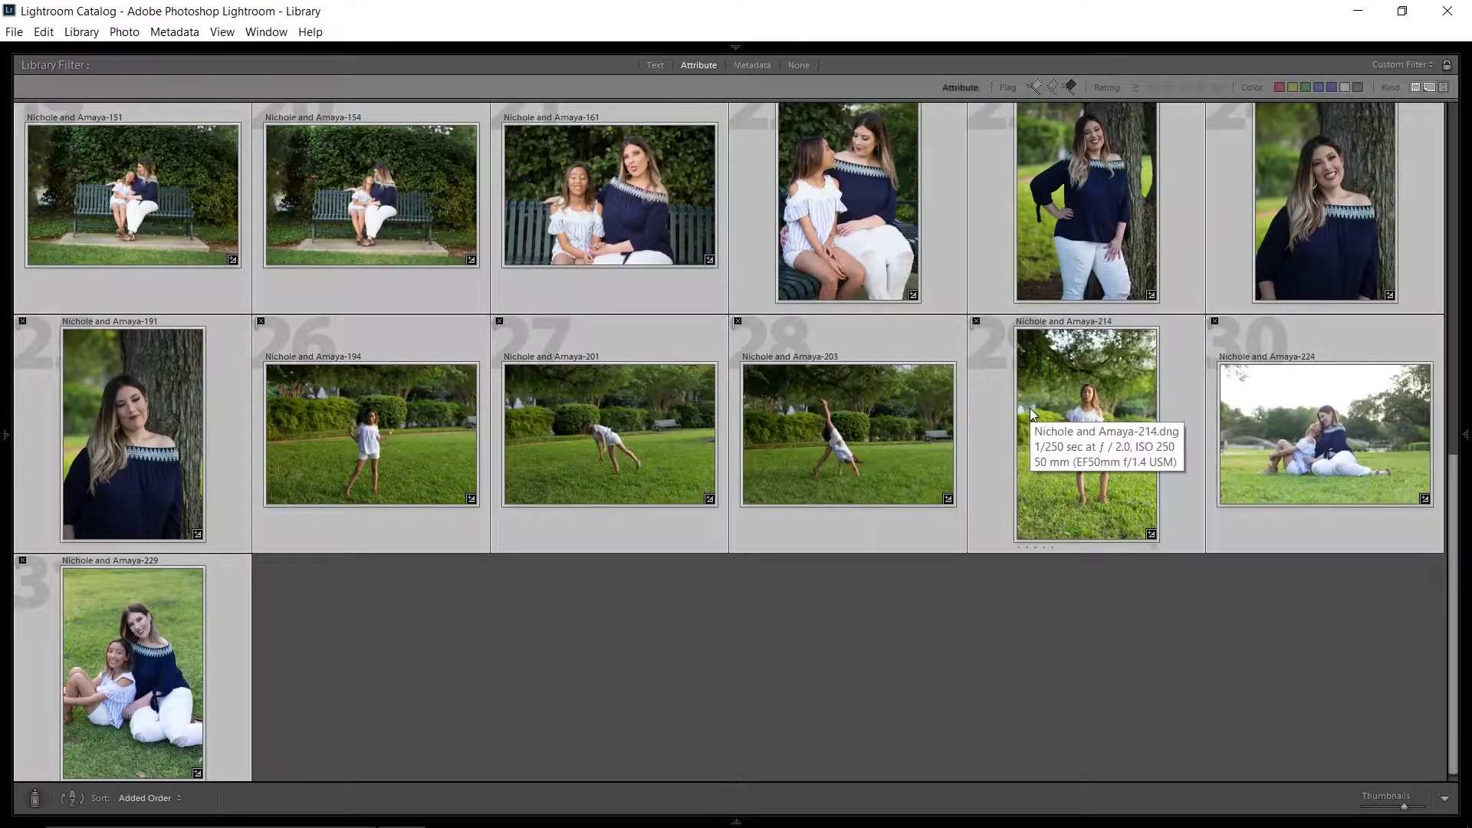
key(Delete)
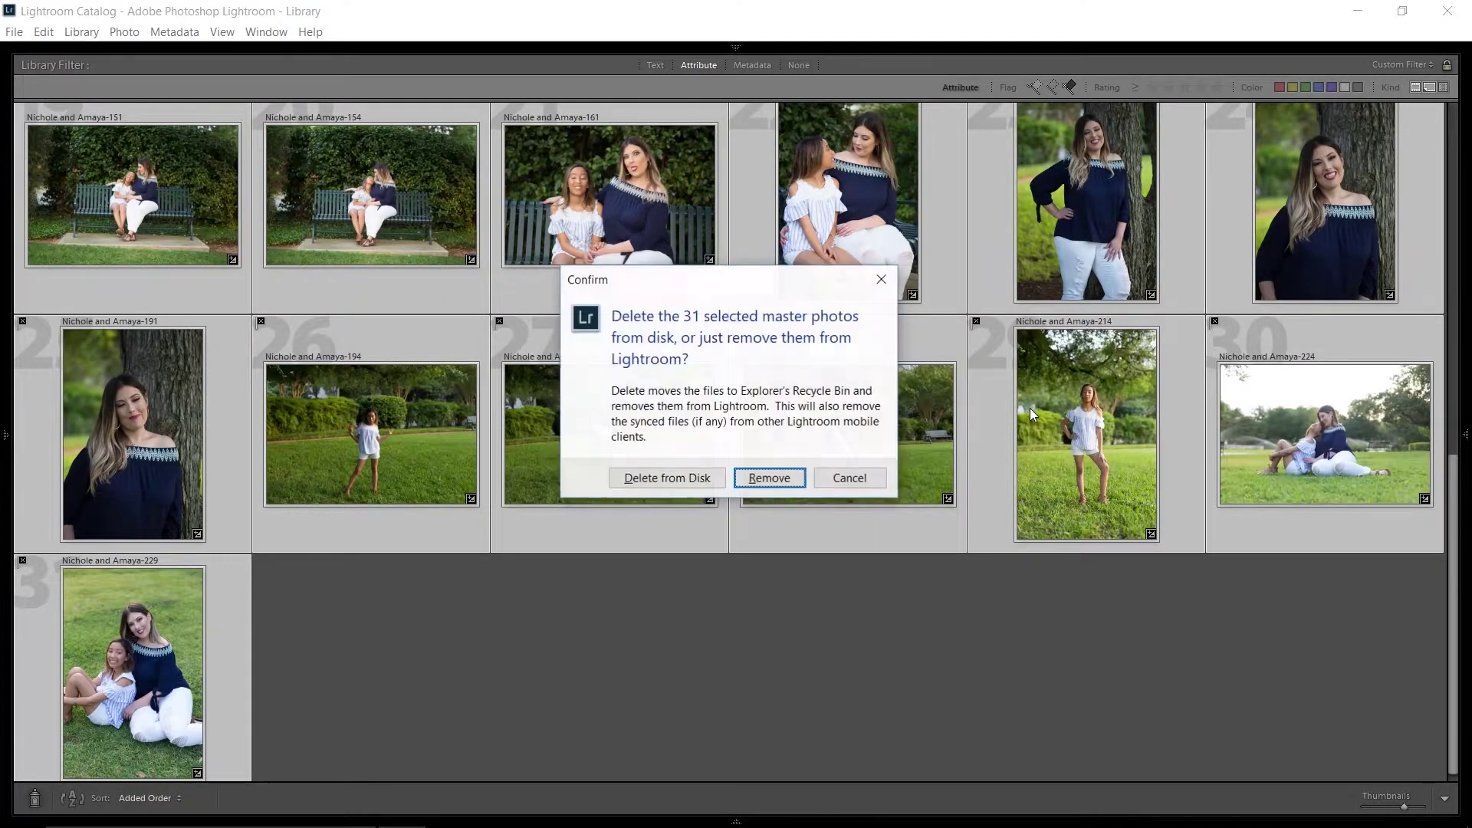
click(675, 479)
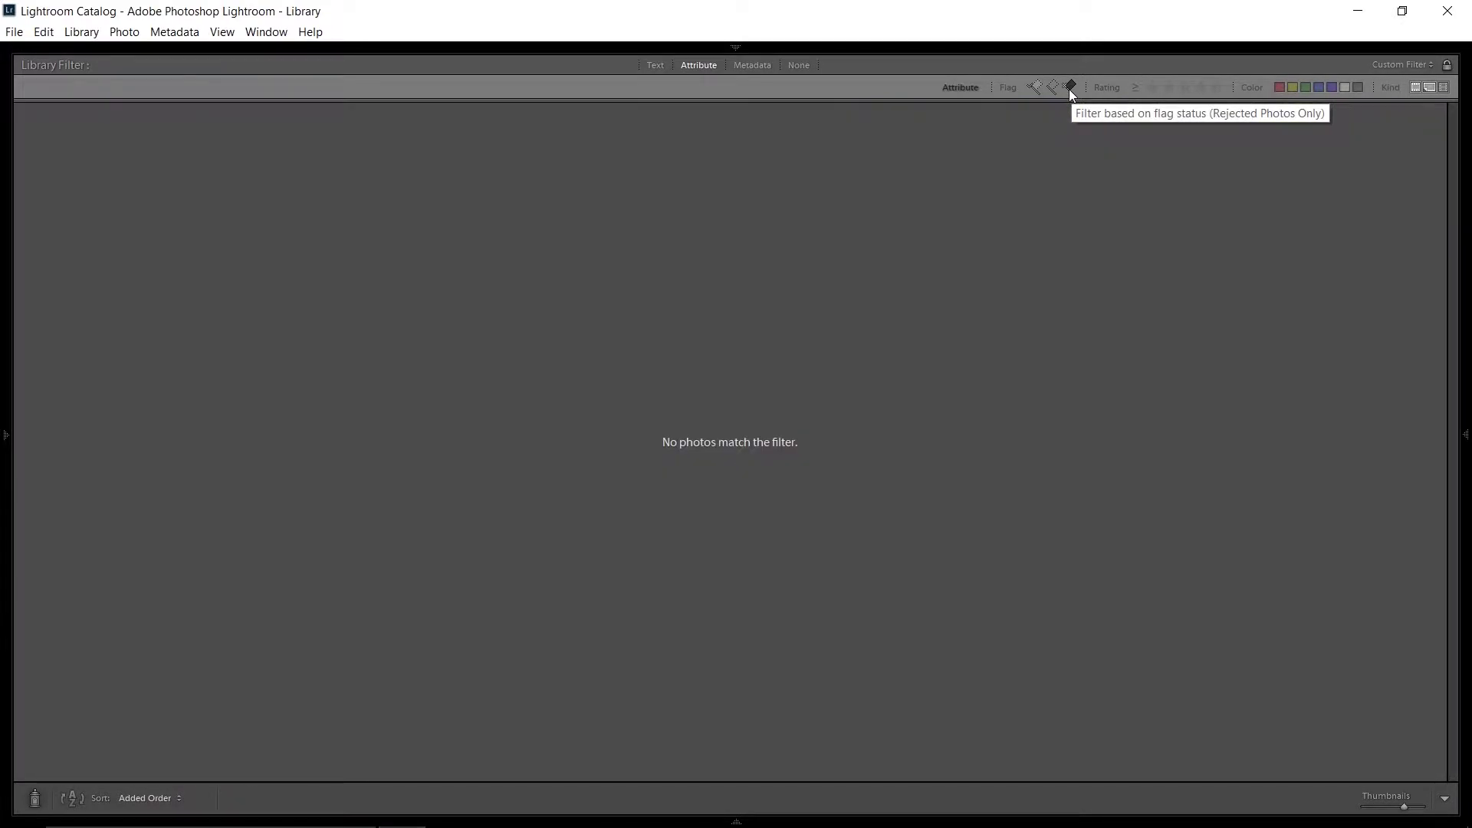
- Turn off the Rejected filter and try five-and-up, then four-and-up rating filters
click(1071, 87)
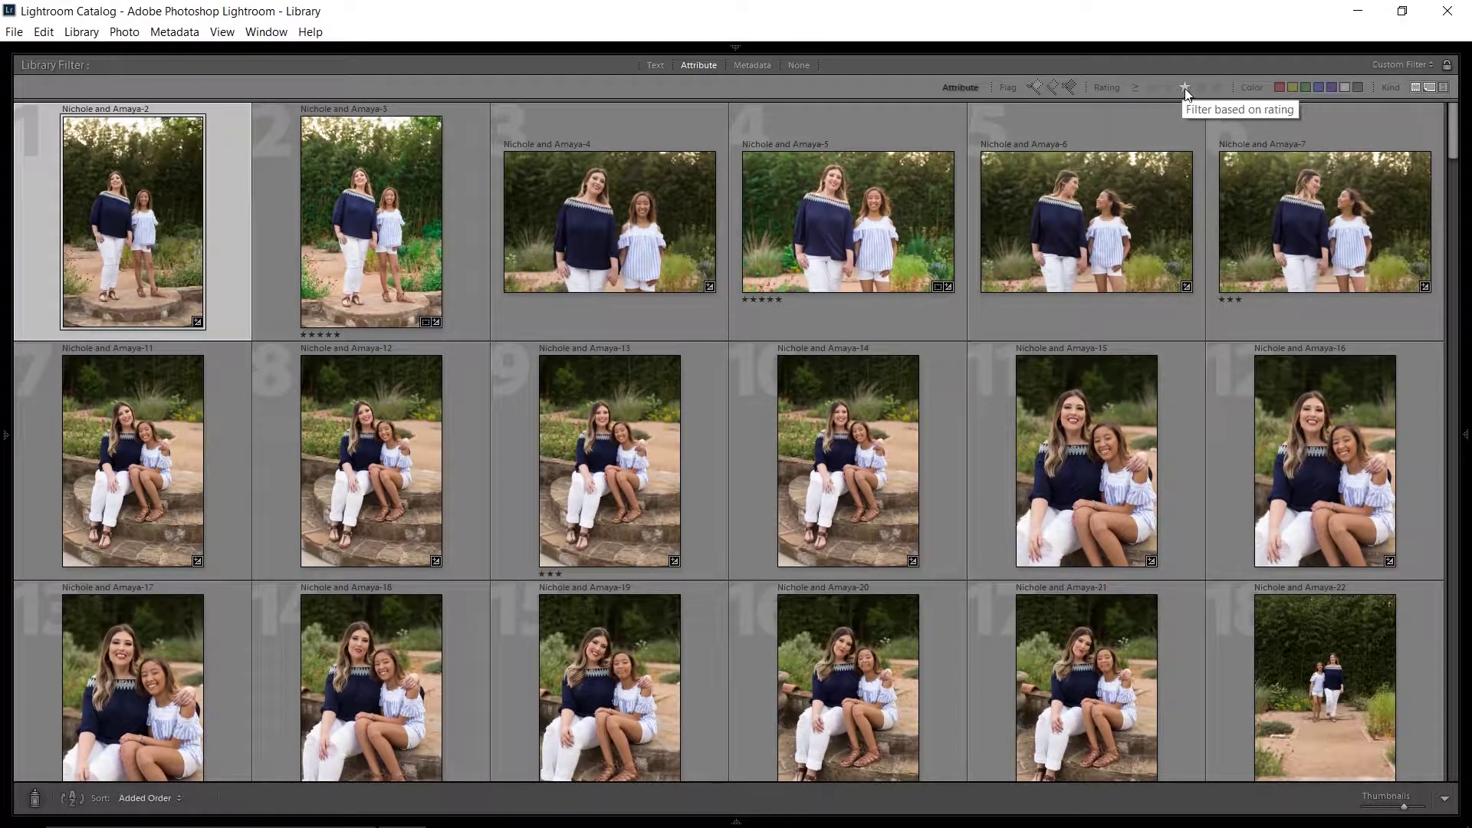
click(1218, 87)
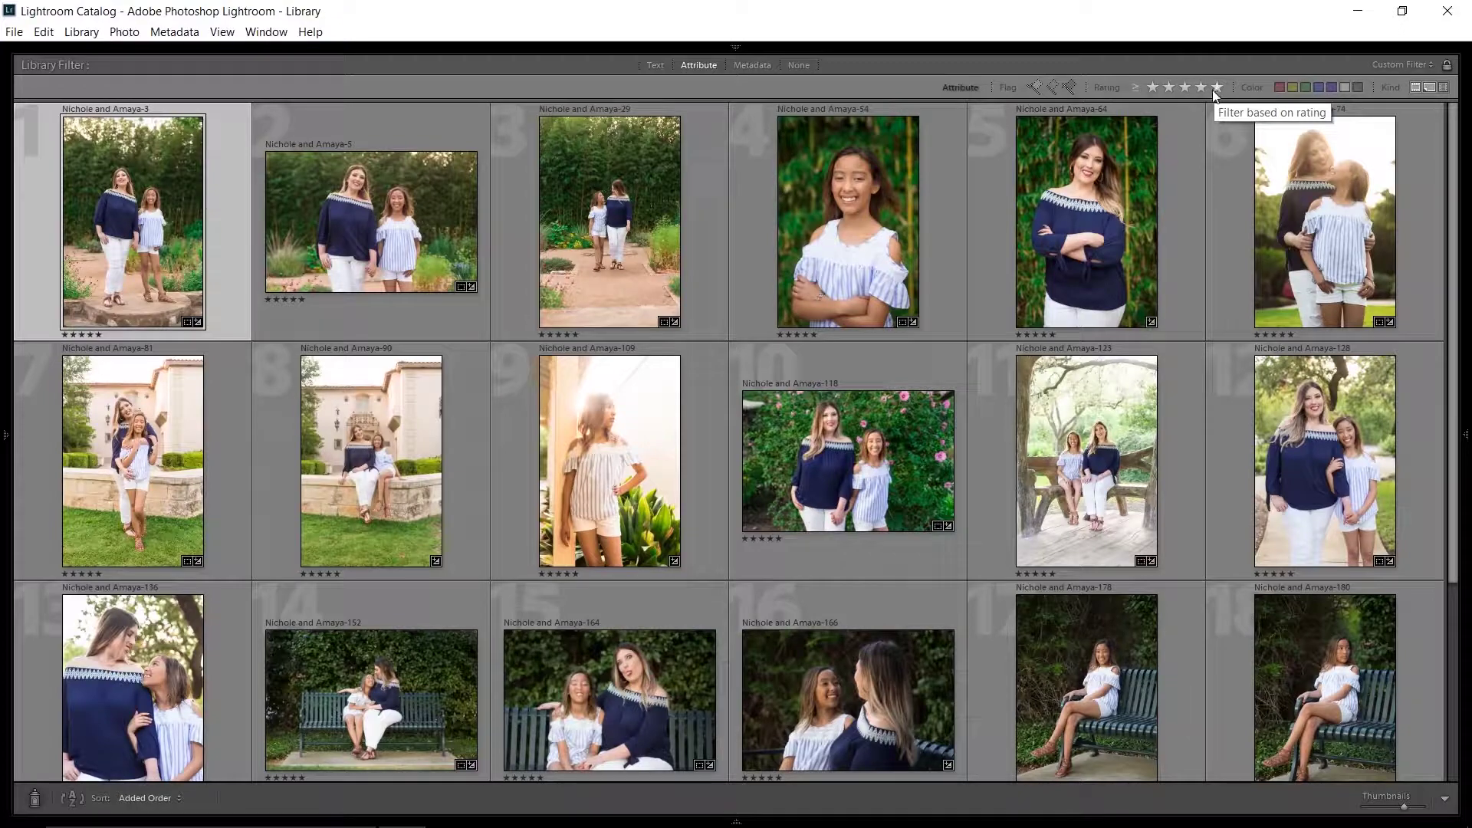
scroll(1033, 267, down, 1)
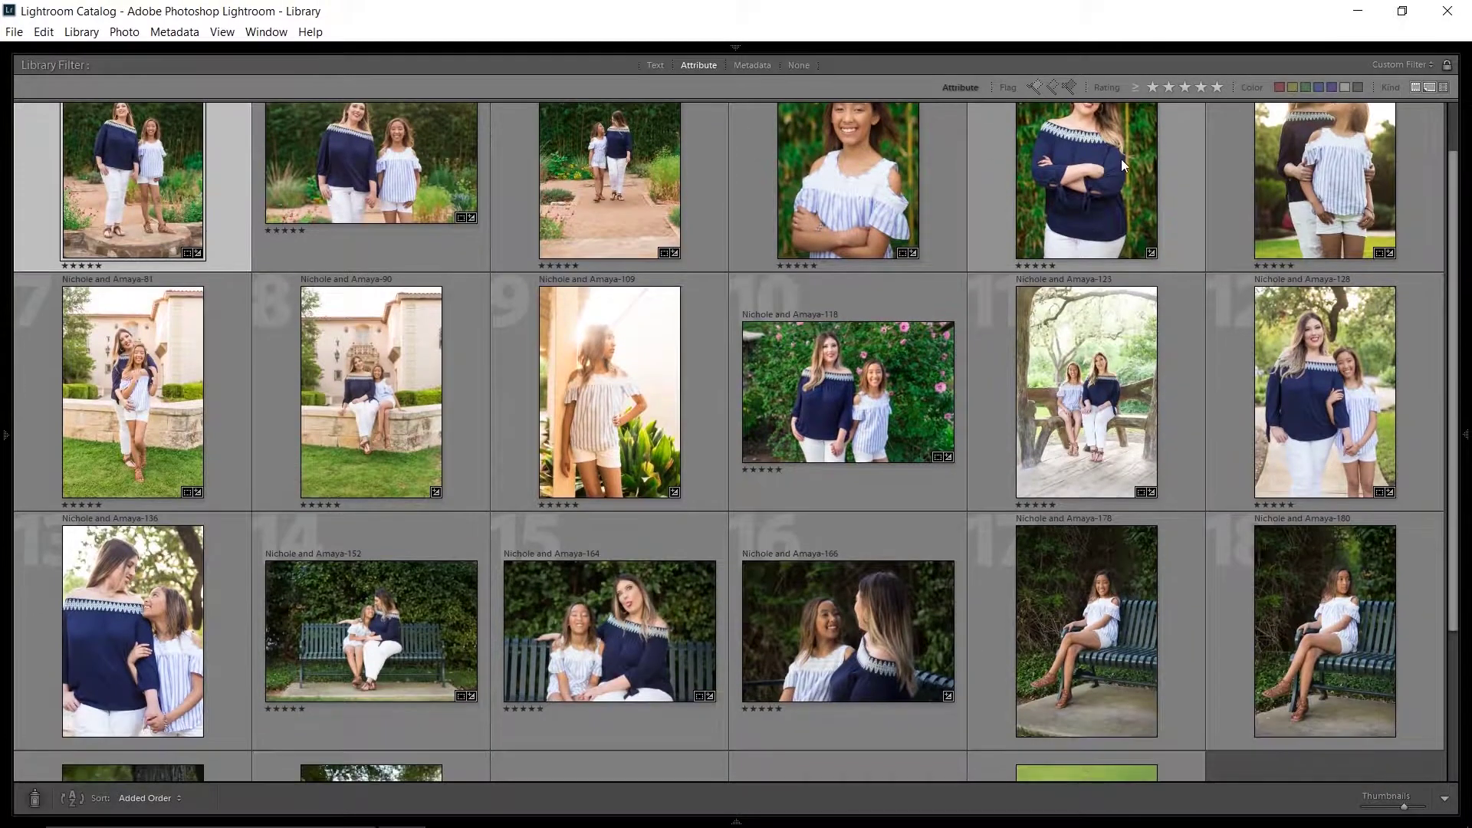
click(1200, 91)
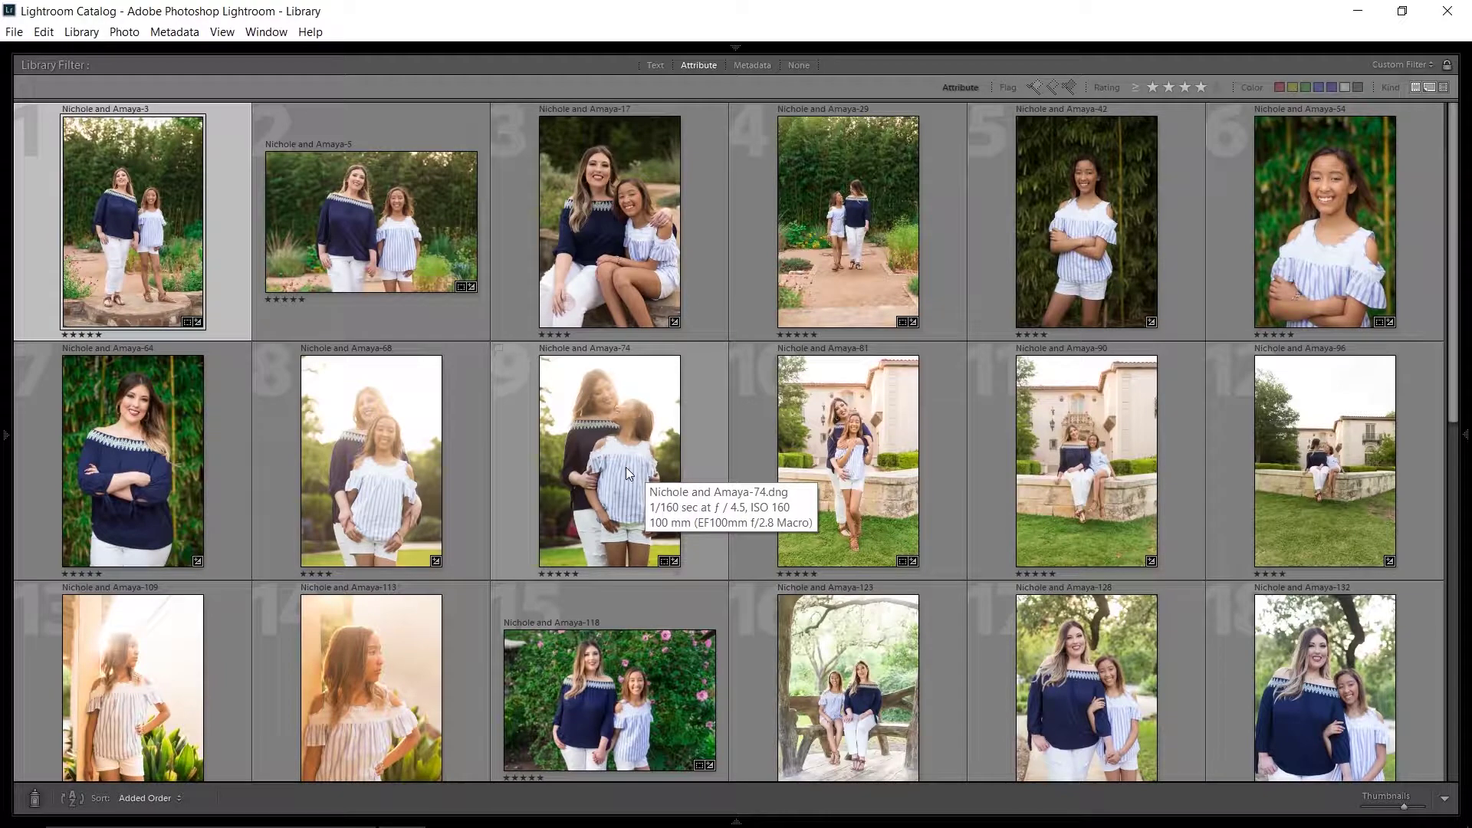
- Widen the rating filter to three stars and up, then narrow back to five stars
scroll(631, 460, down, 1)
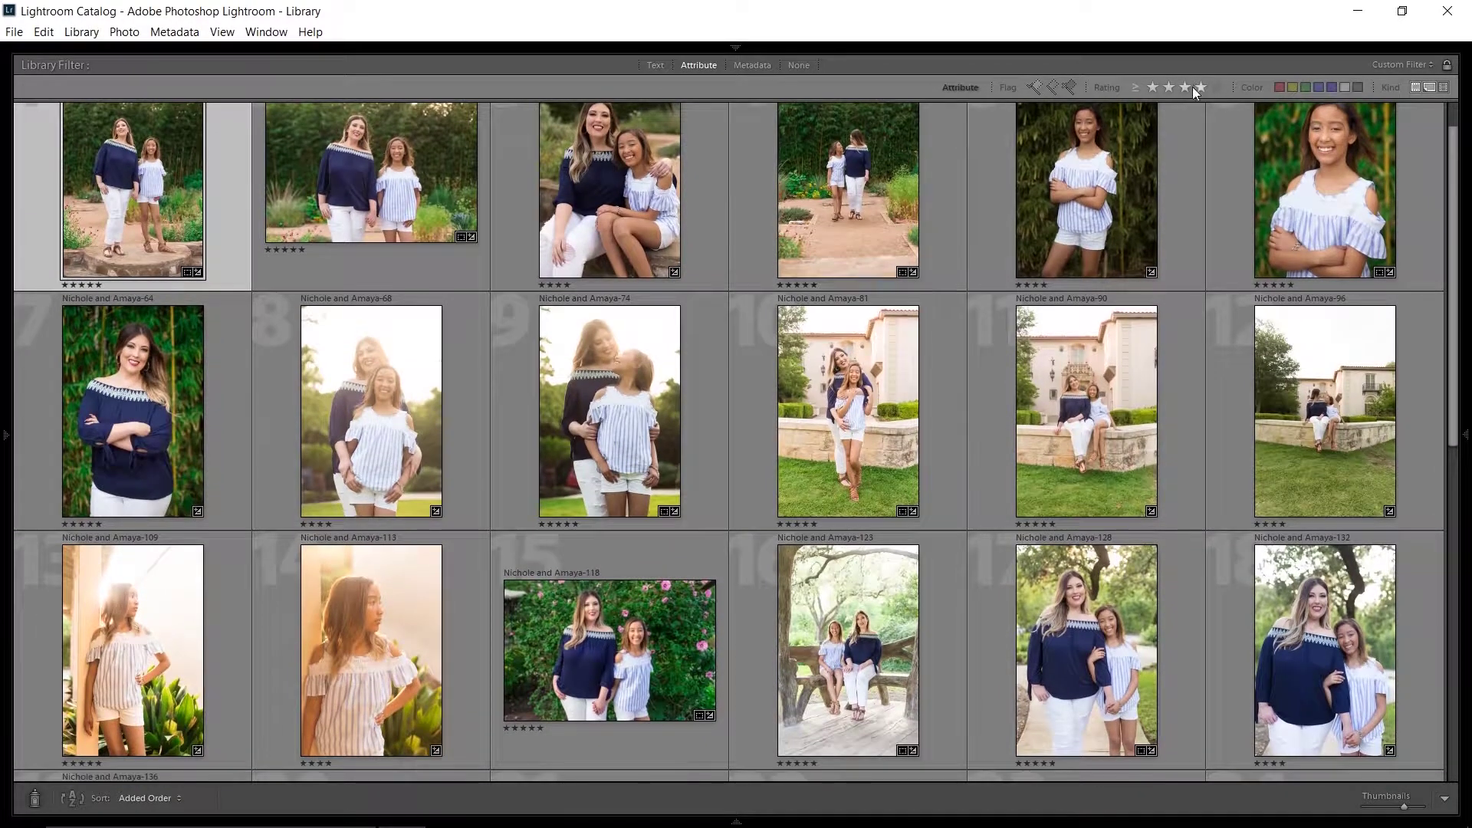
click(1185, 87)
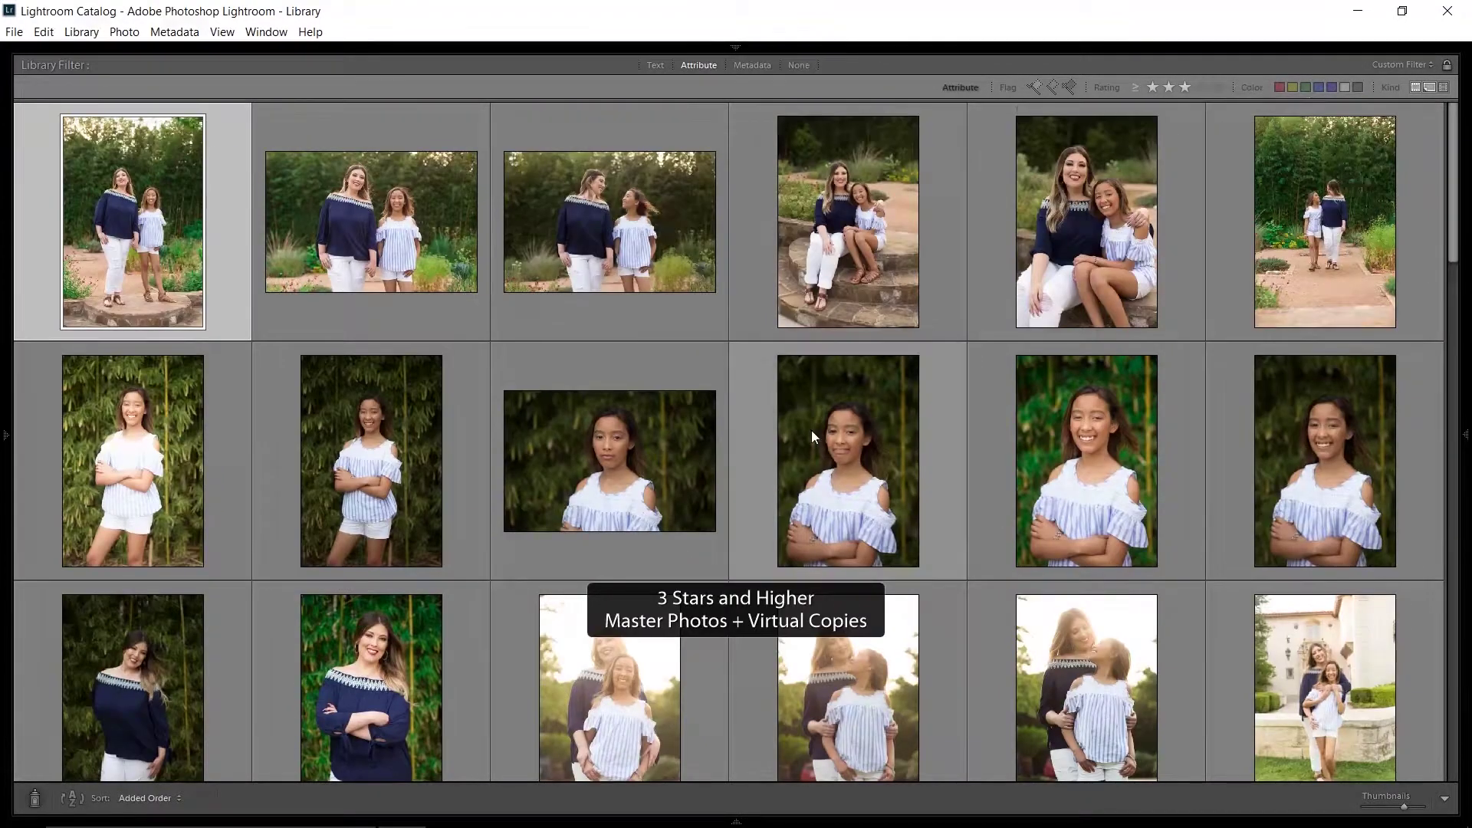
scroll(773, 507, down, 10)
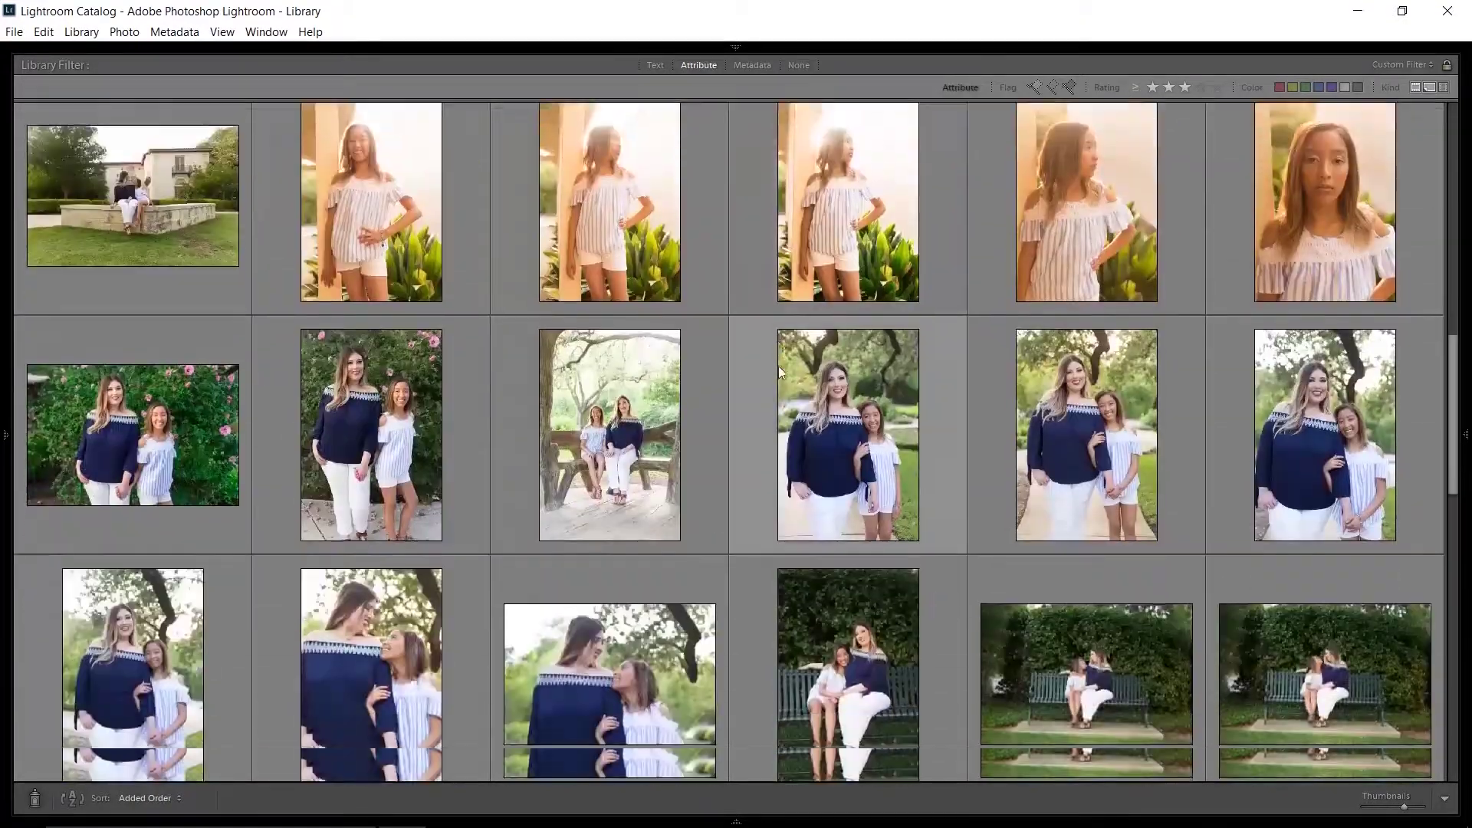
scroll(778, 324, down, 2)
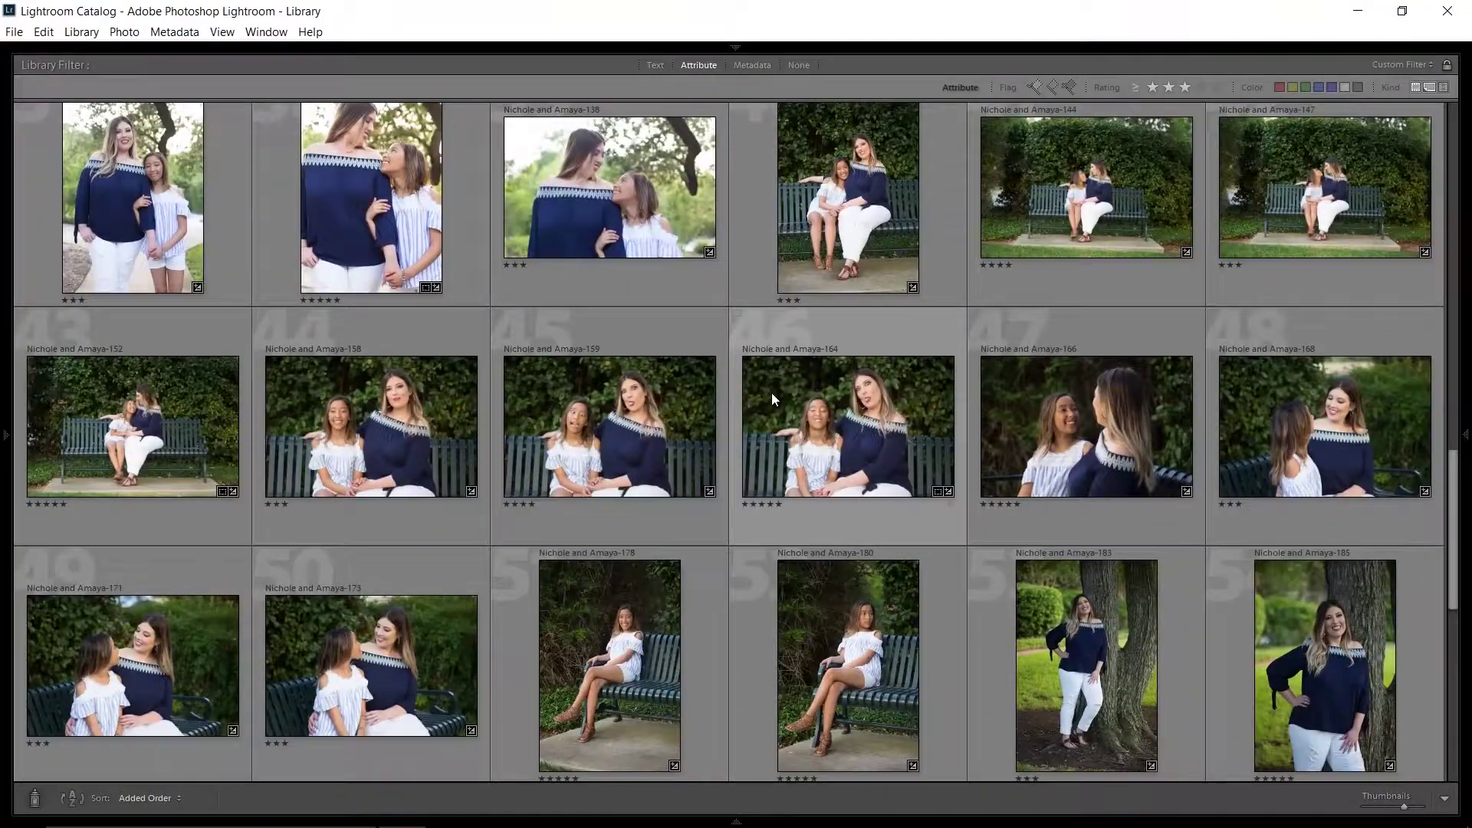
click(1201, 87)
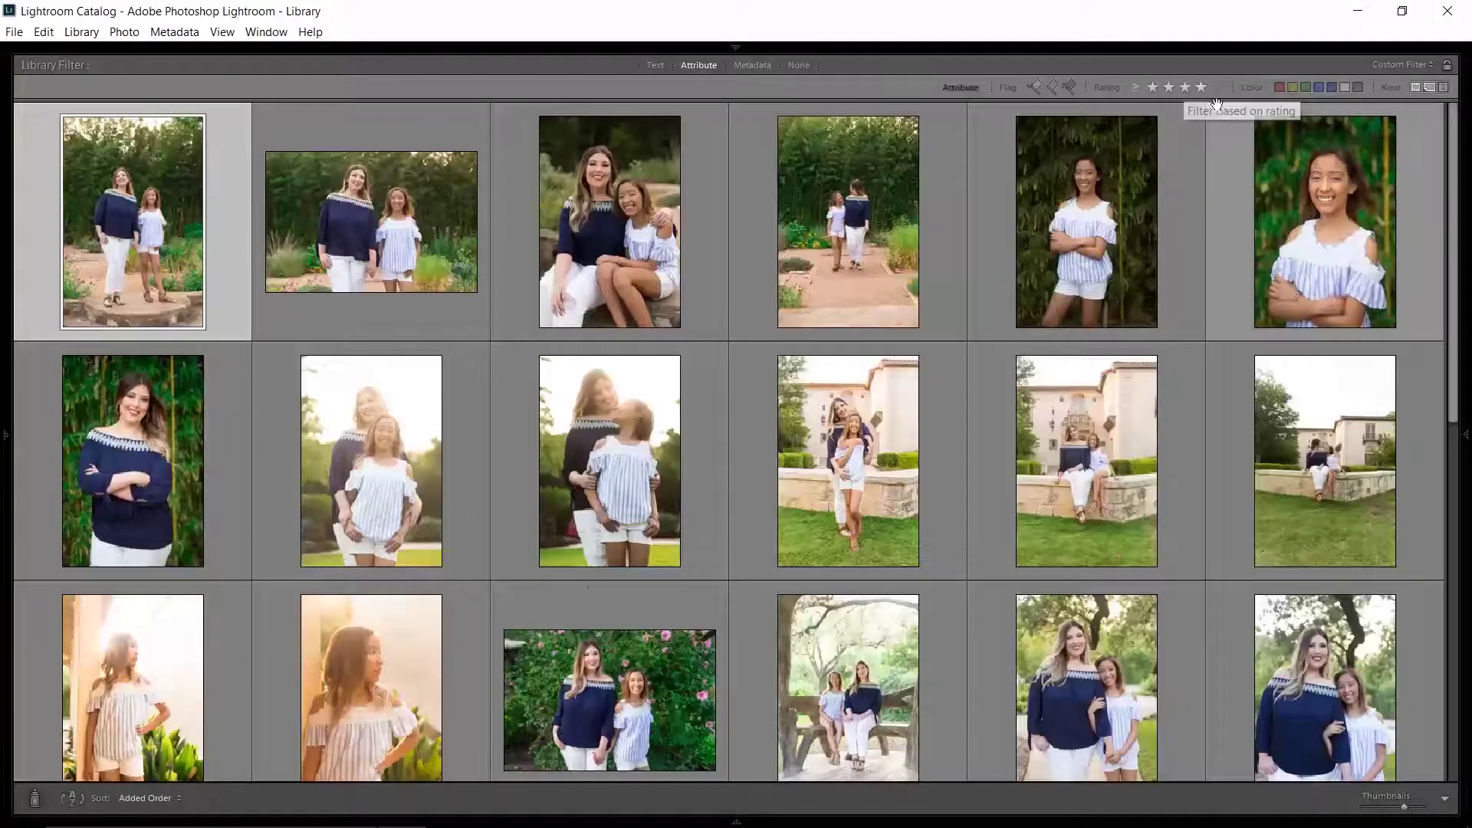
click(1217, 88)
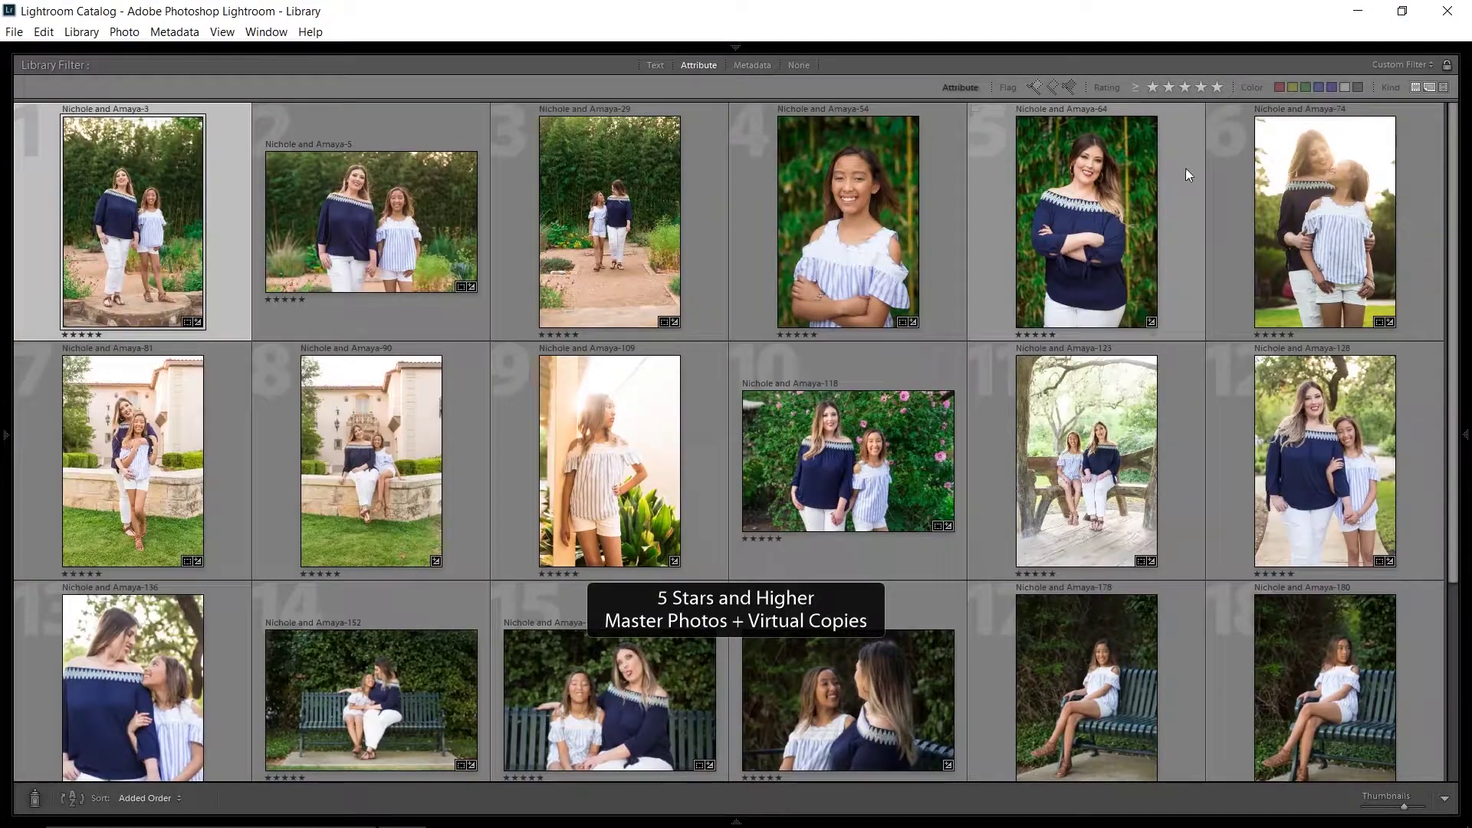
click(1153, 92)
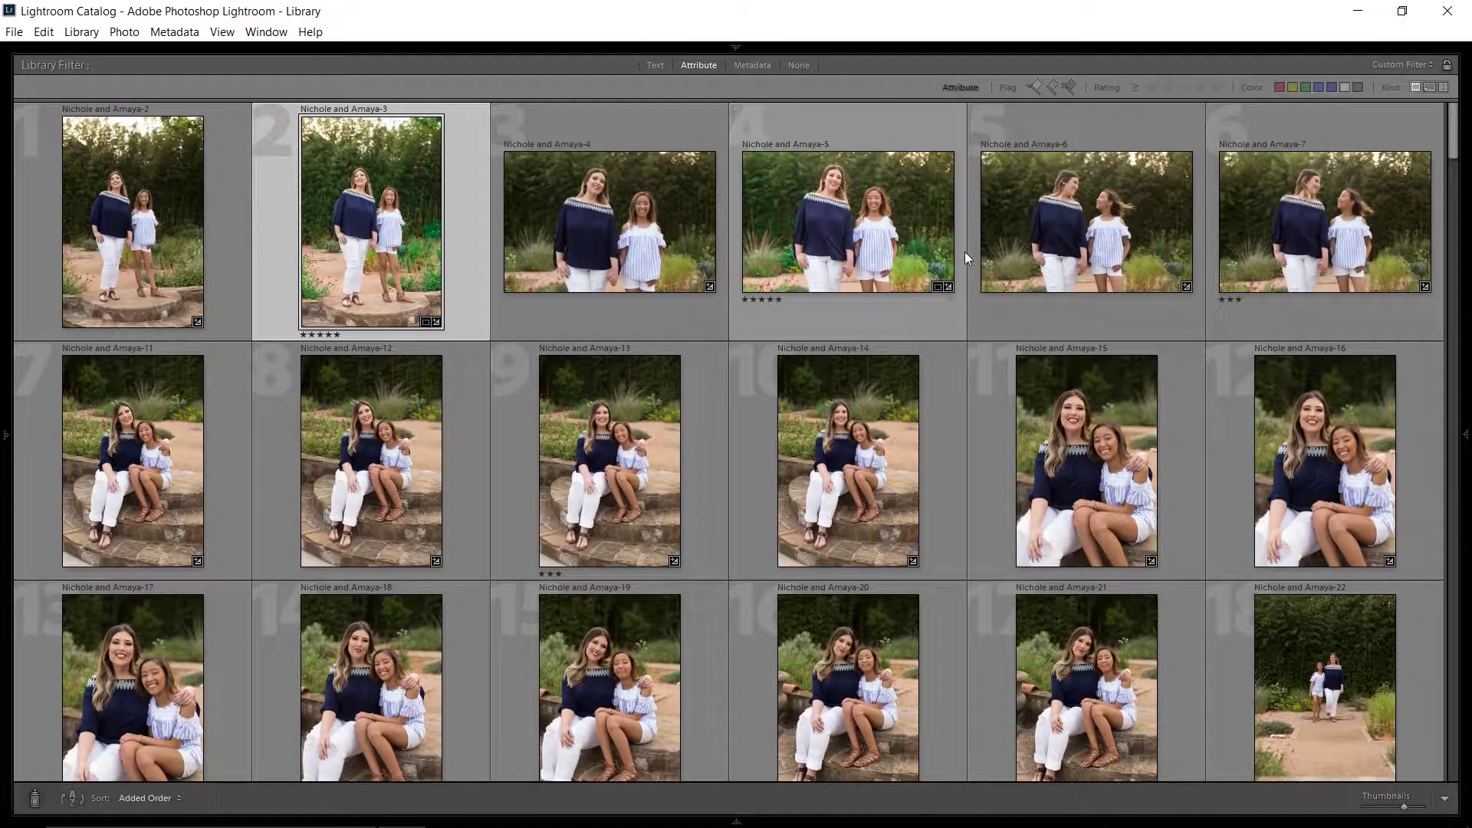
click(1201, 89)
click(1219, 88)
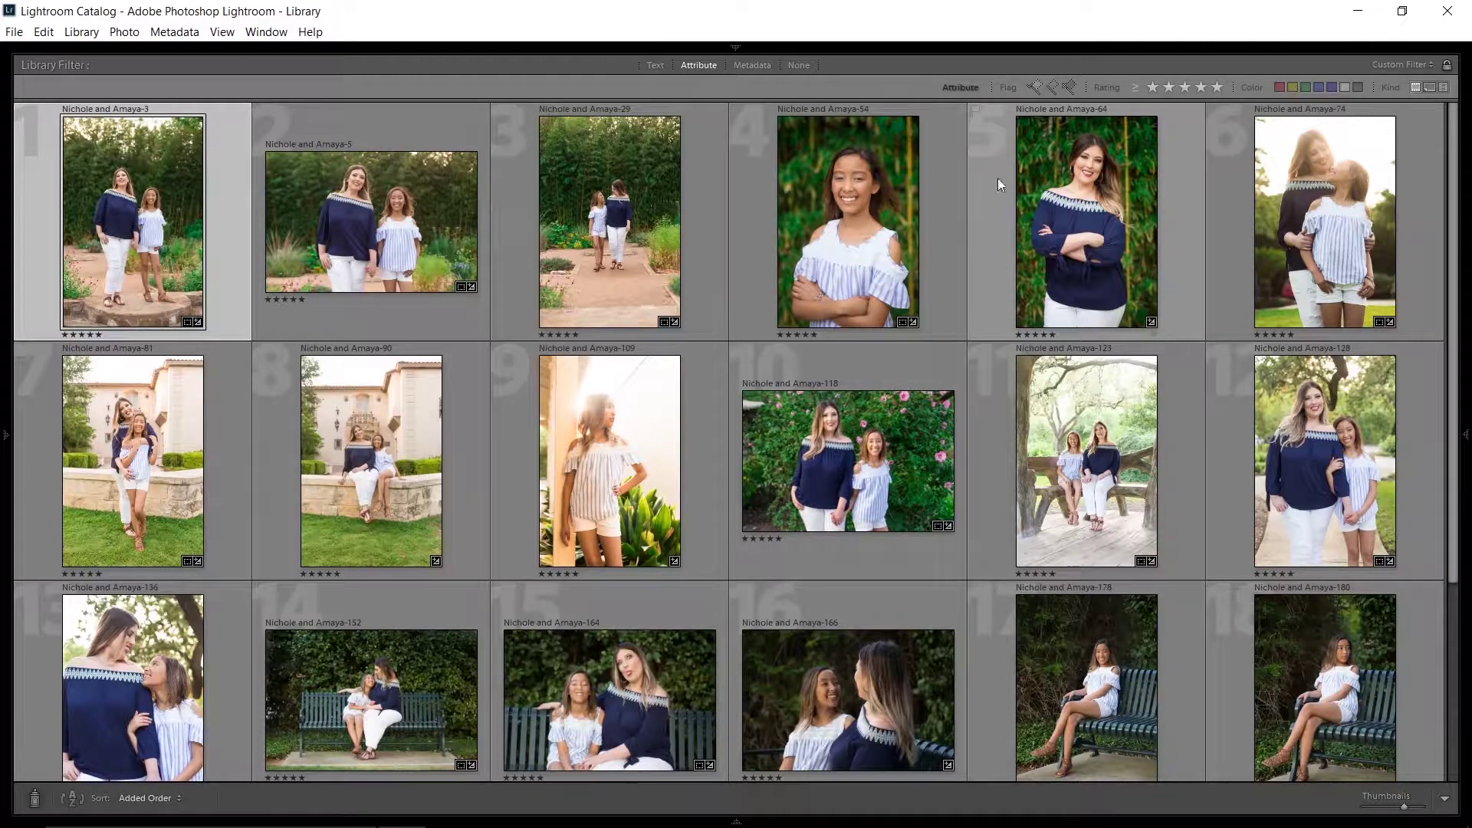
- Filter to four stars and higher, then select the garden path and wide garden shots
click(1201, 87)
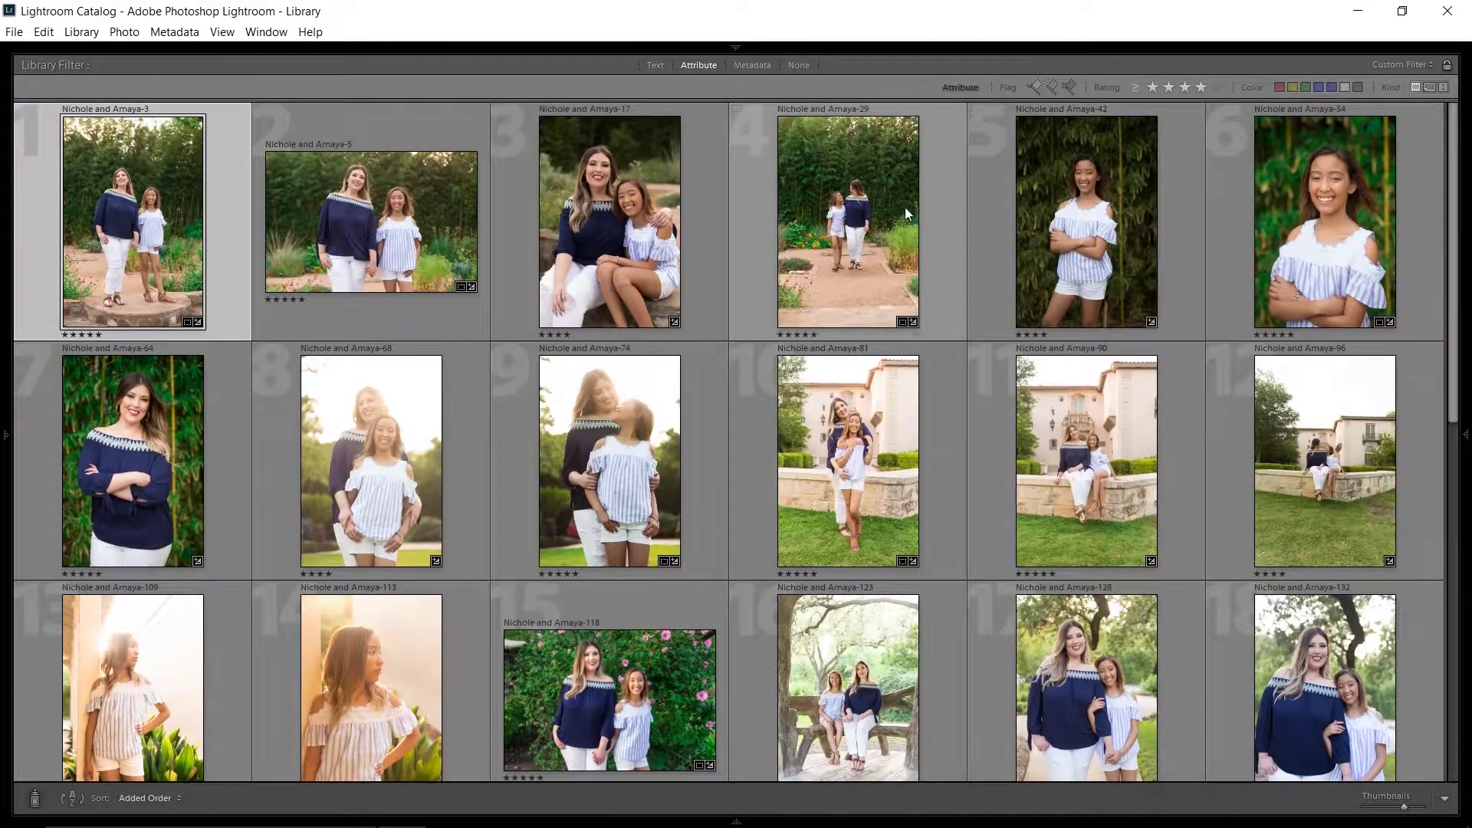
click(854, 224)
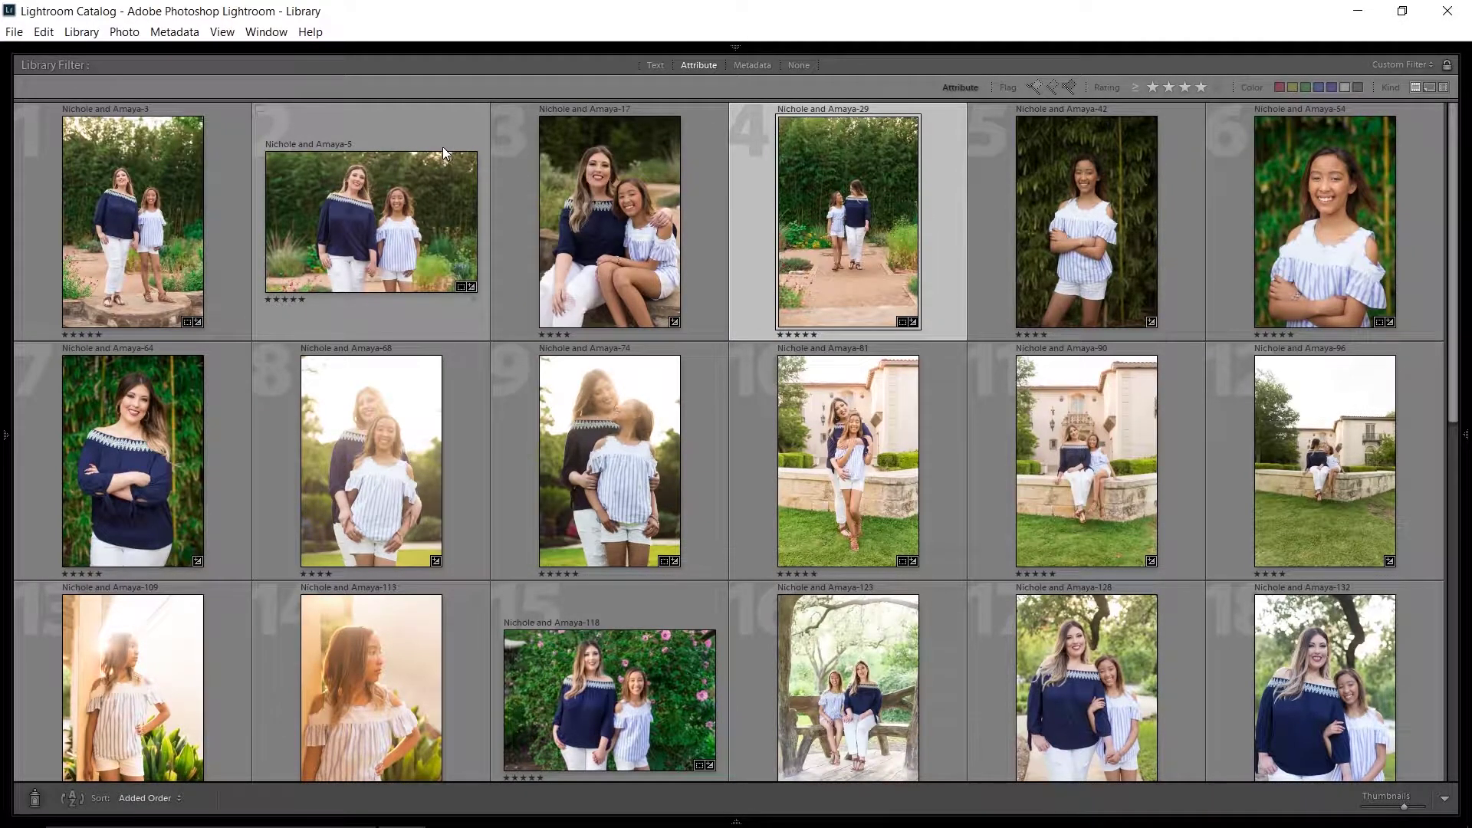
click(338, 140)
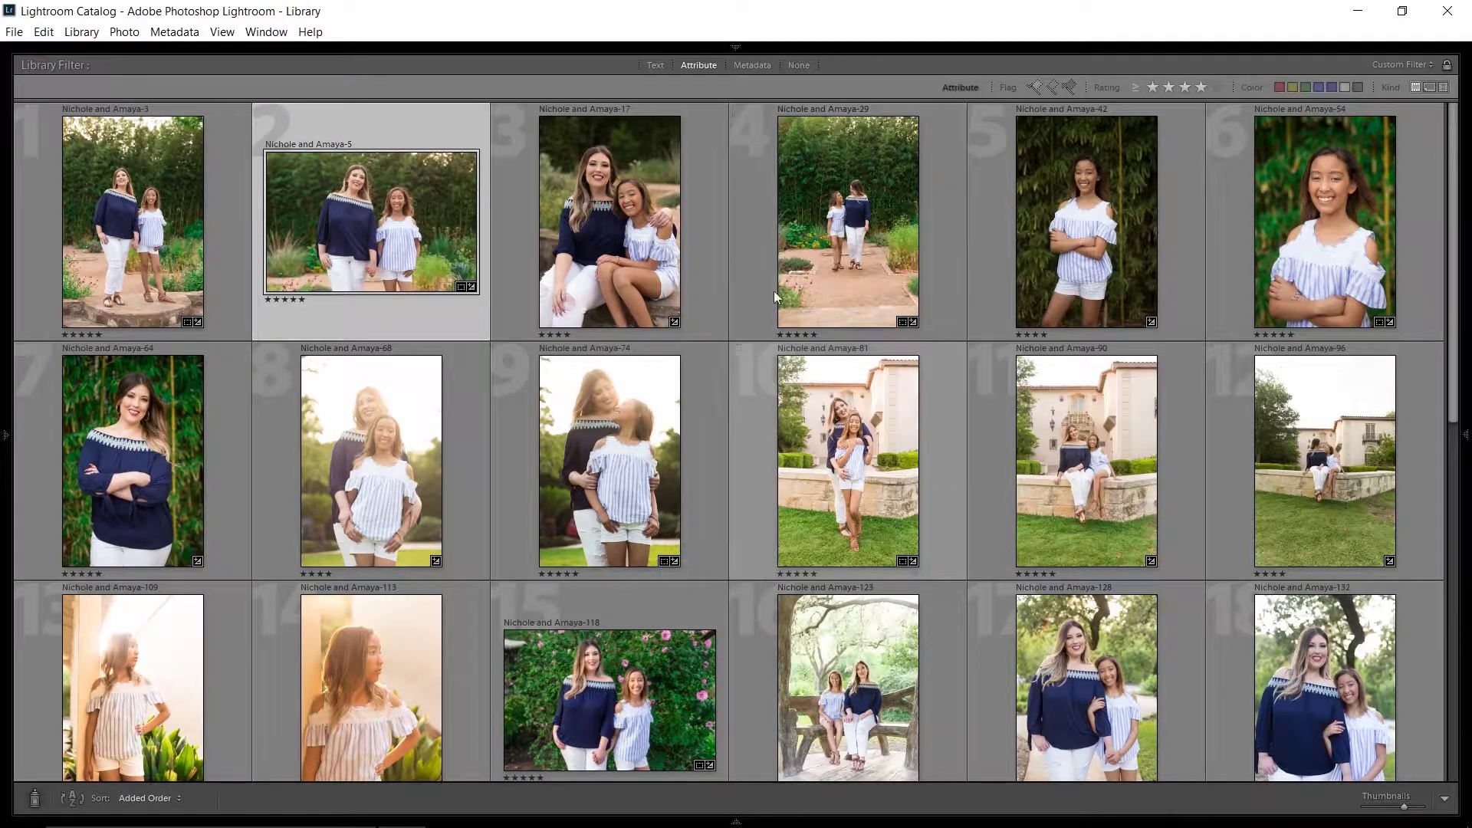
- Open Library View Options (Ctrl+J), move it aside, and compare Expanded with Compact Cells
click(43, 31)
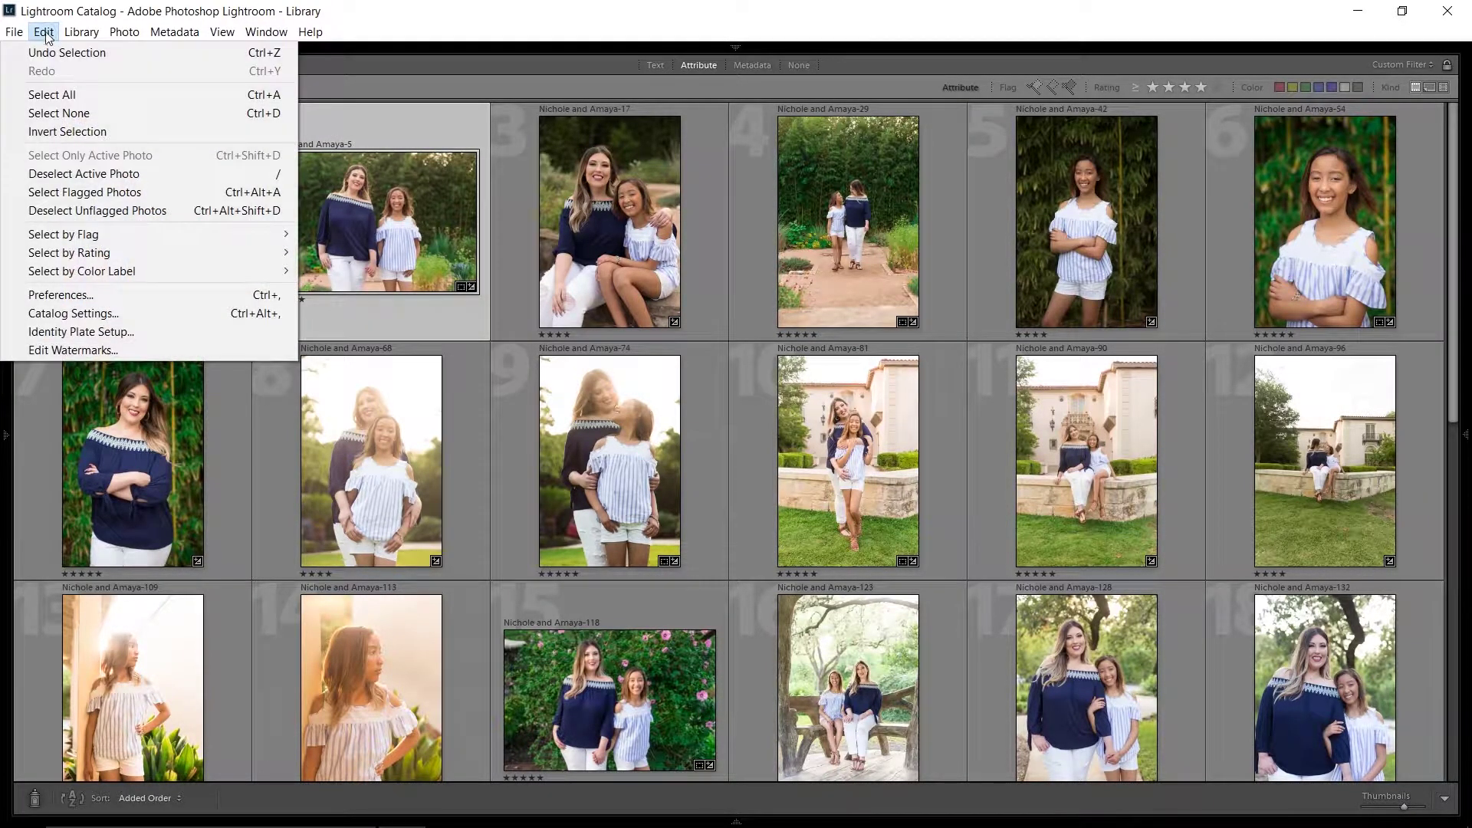
key(ctrl+j)
drag(776, 162, 567, 163)
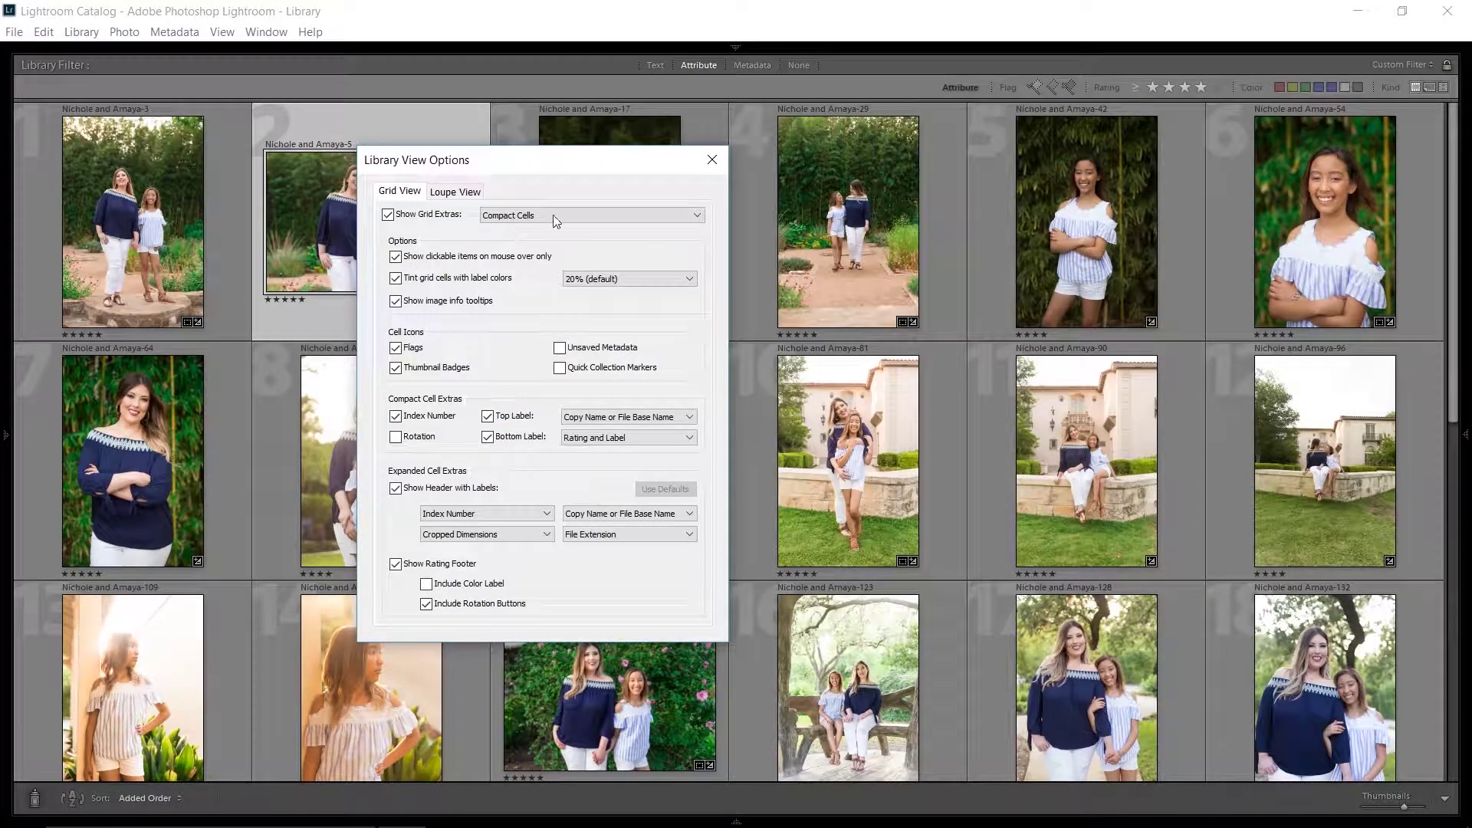
click(551, 214)
click(621, 253)
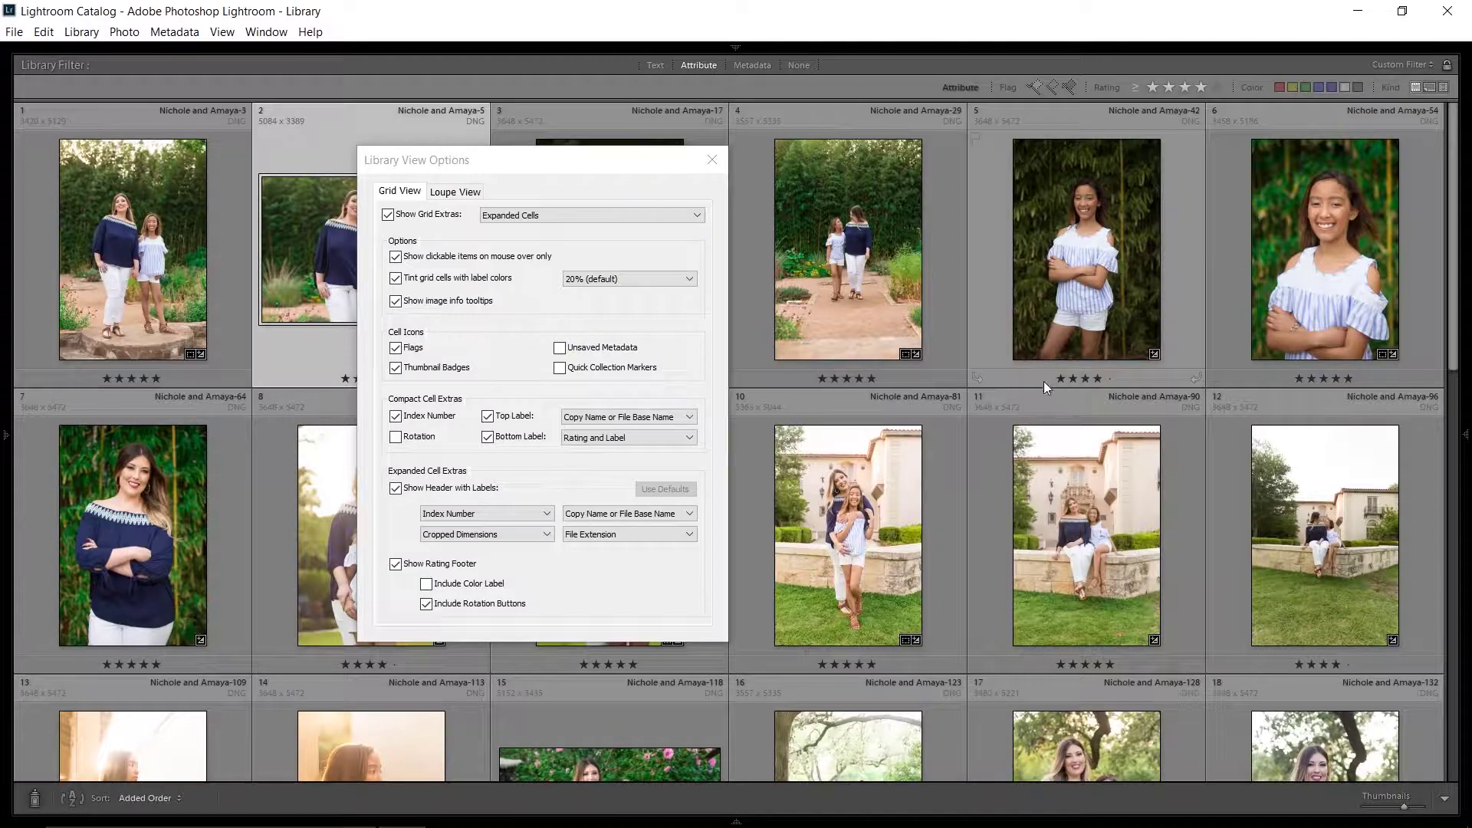
click(614, 216)
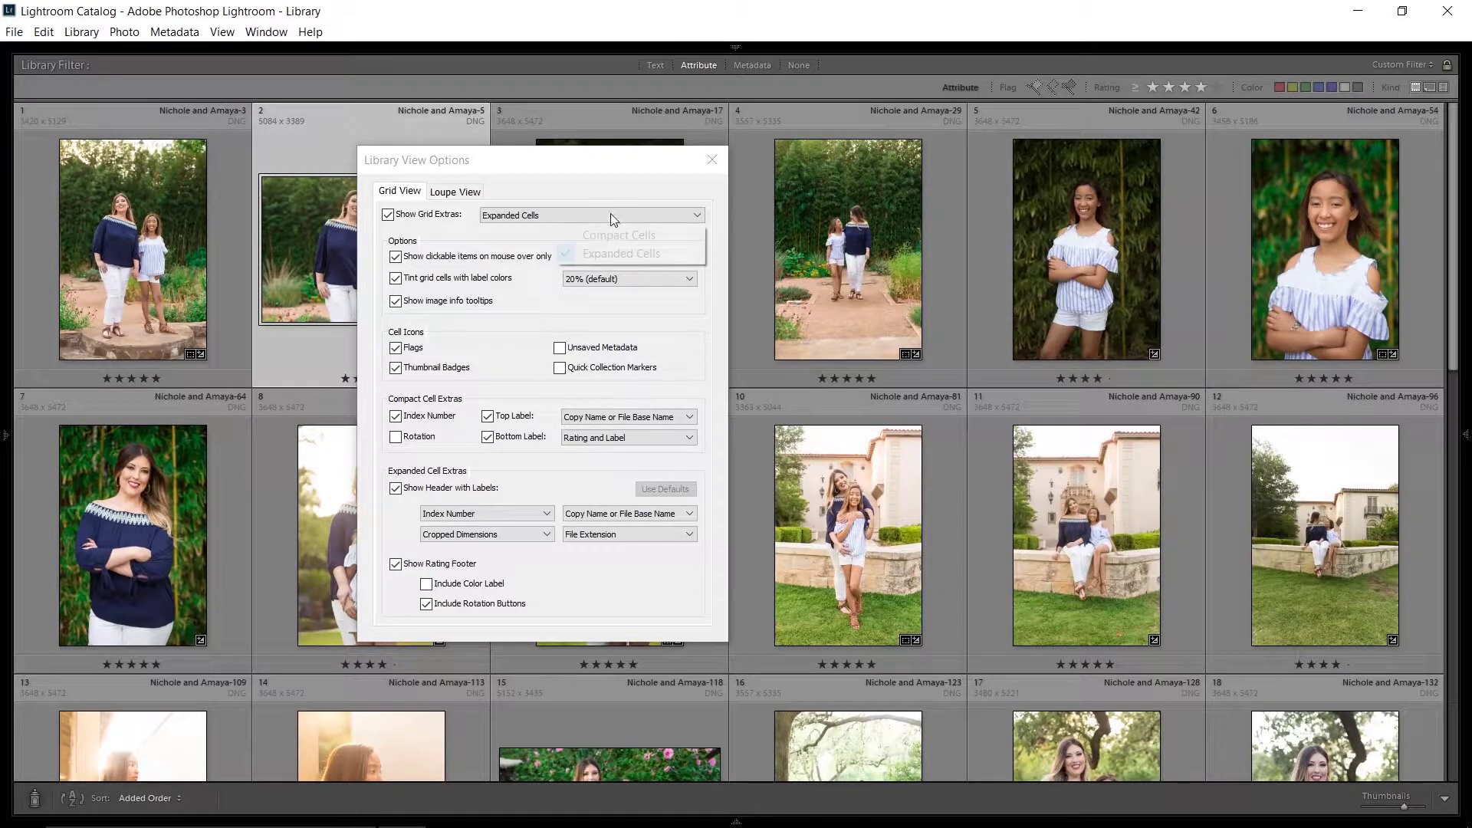
click(620, 236)
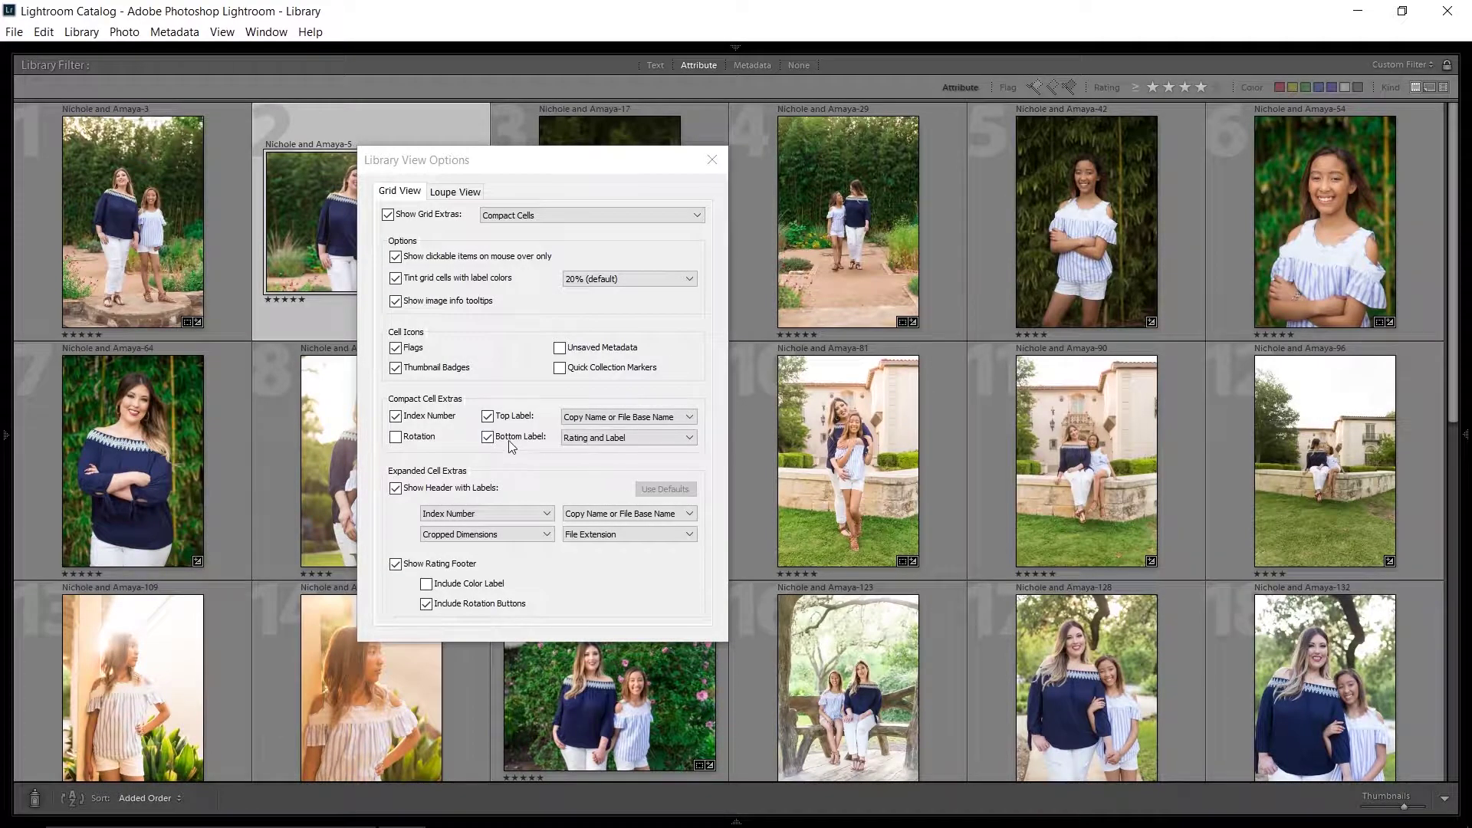
- Check the bottom label choices, toggle Expanded Cells again, and settle on Compact Cells
click(652, 441)
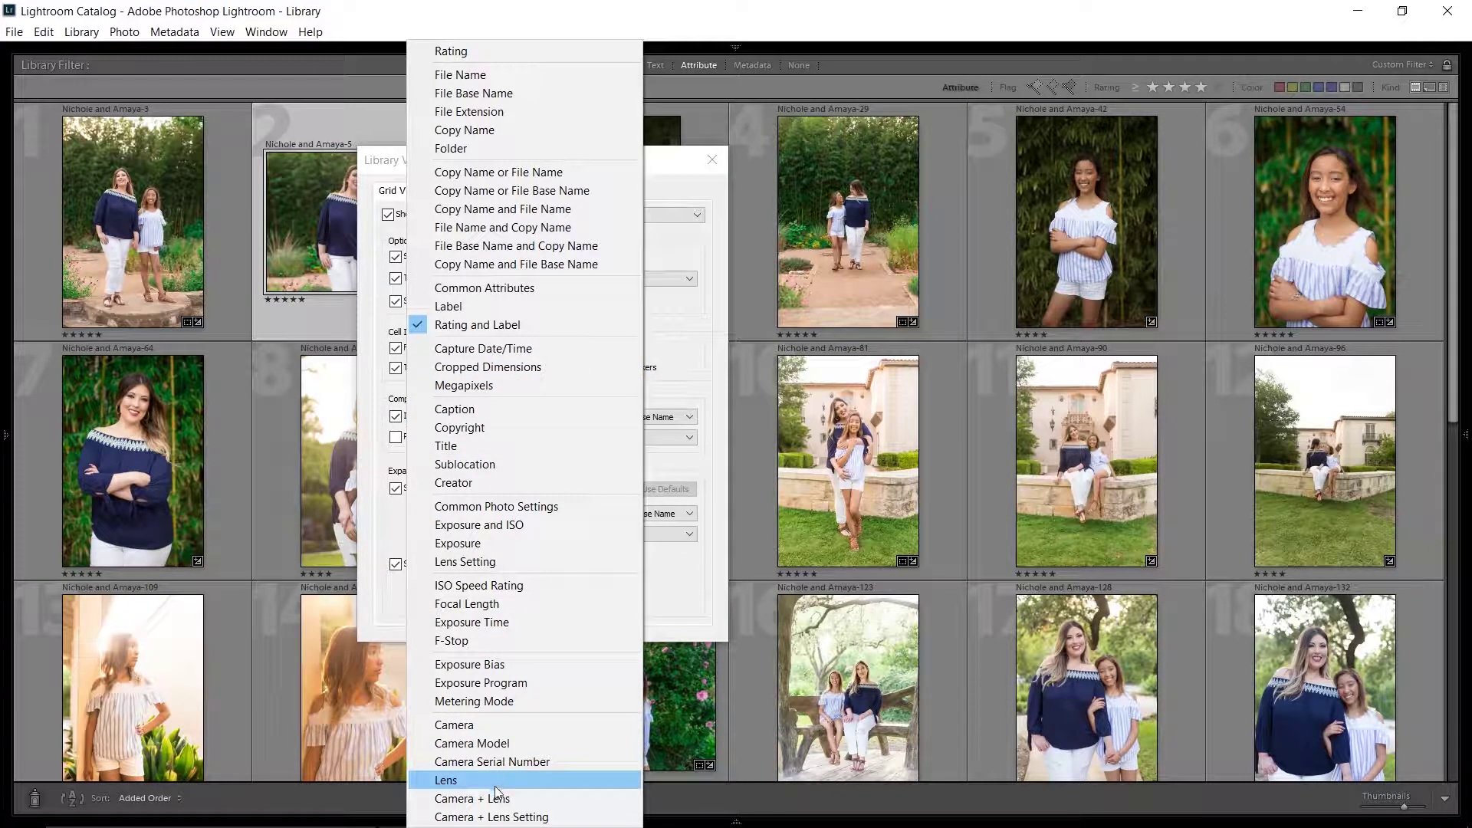
click(934, 282)
click(637, 215)
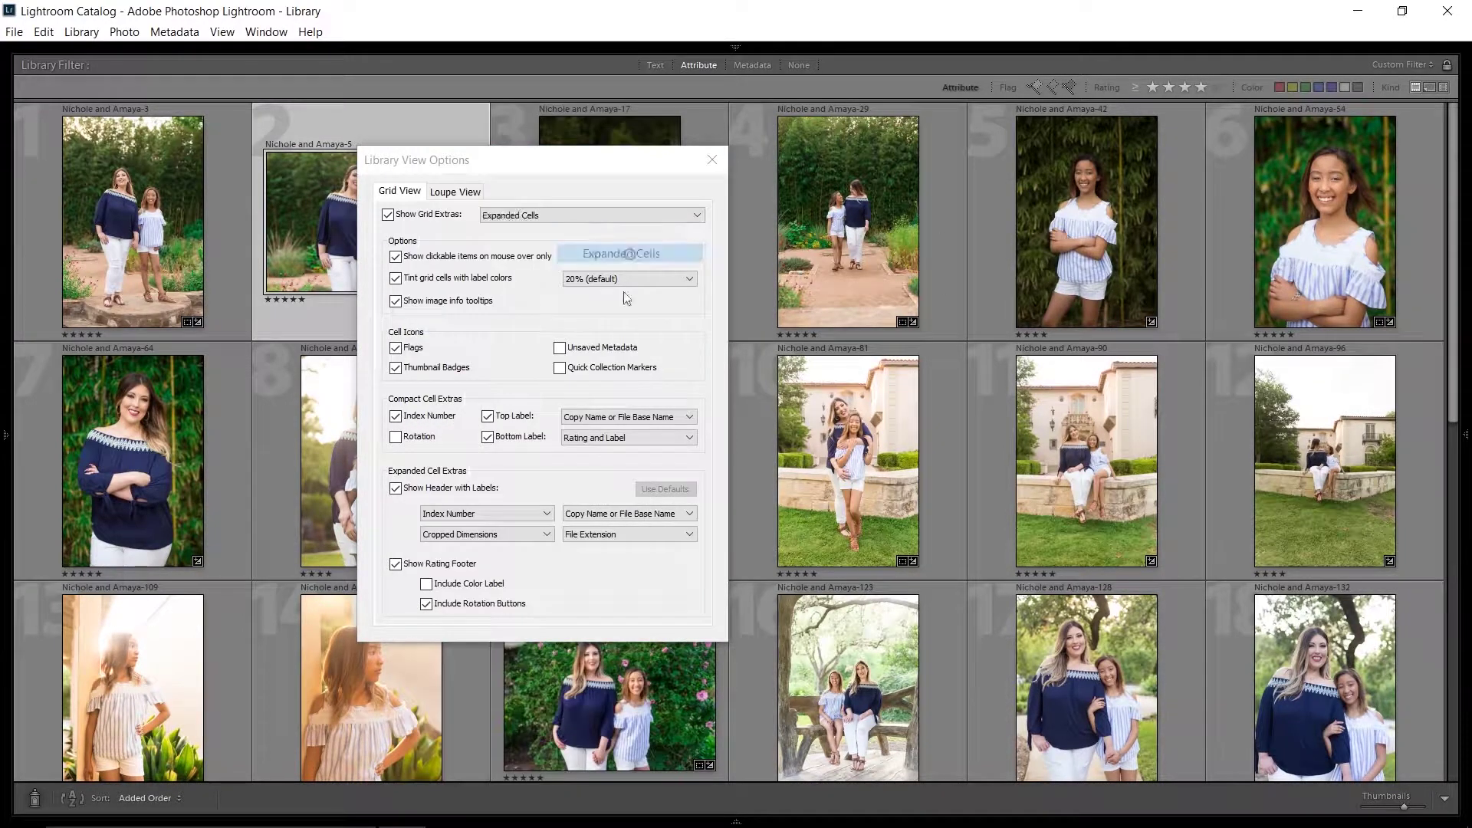
click(606, 251)
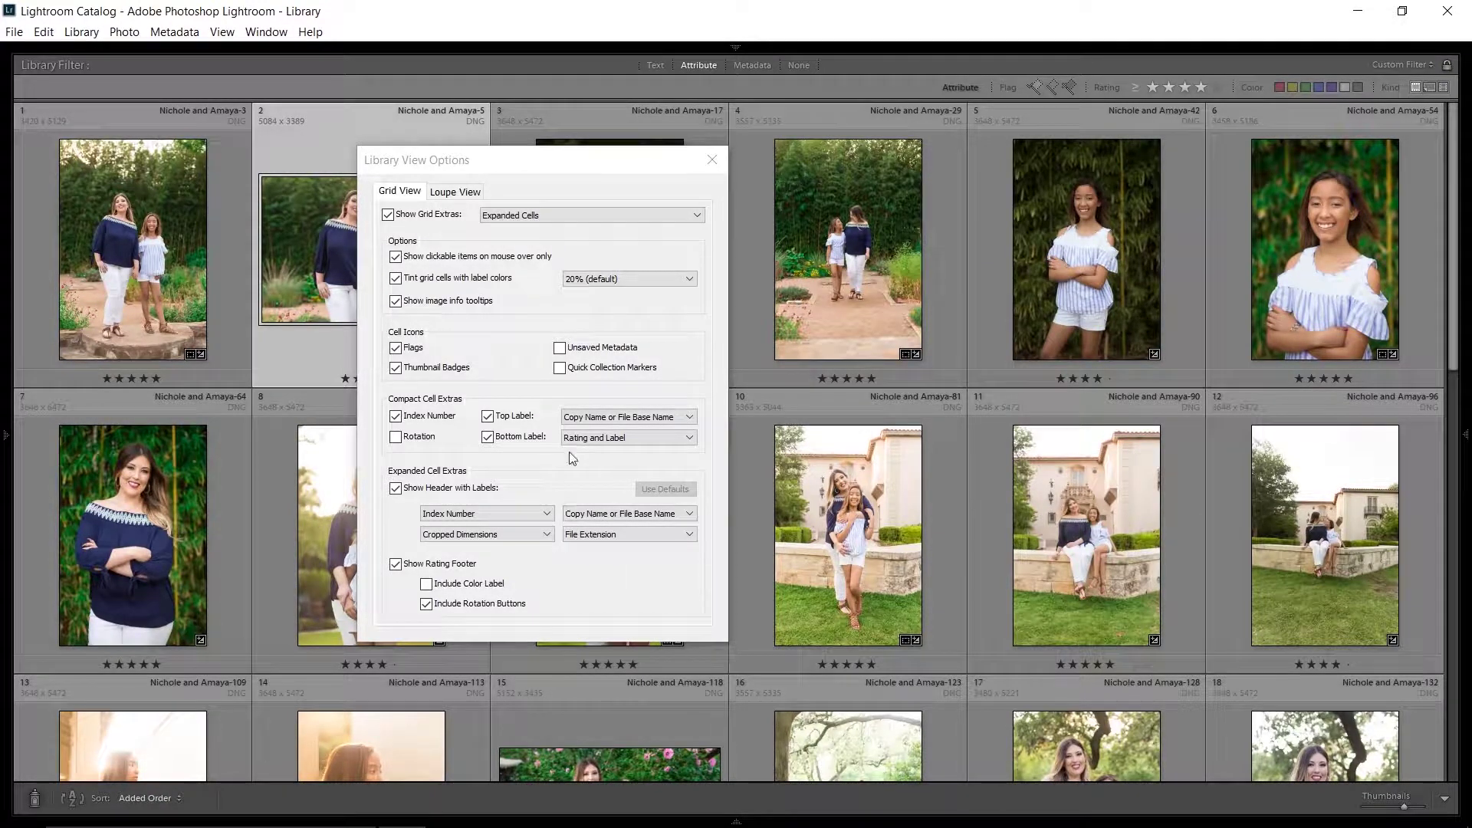
click(592, 216)
click(610, 235)
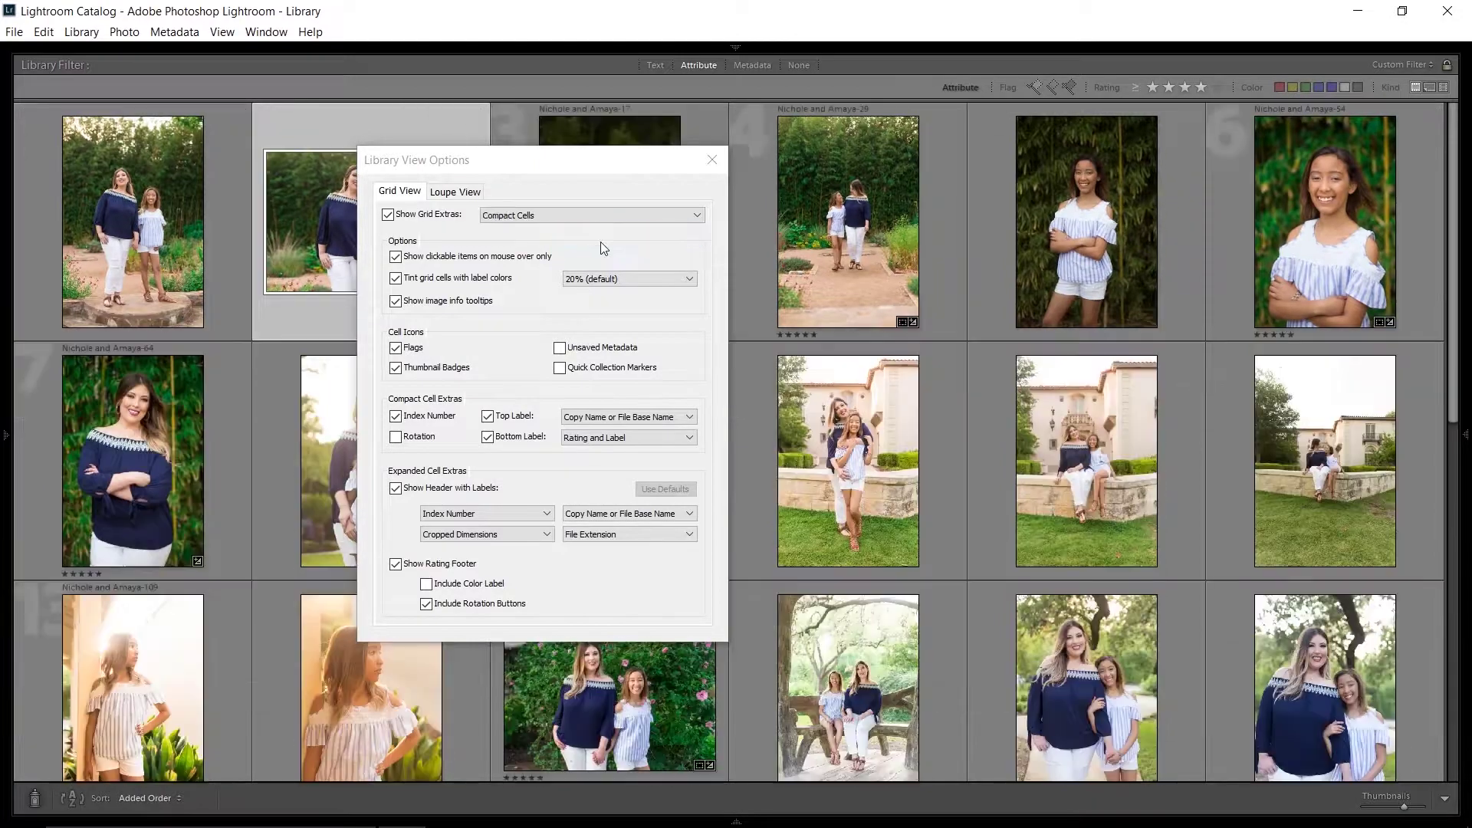
- Close the library view options and show the right side panel with histogram and metadata
key(Escape)
scroll(793, 371, down, 3)
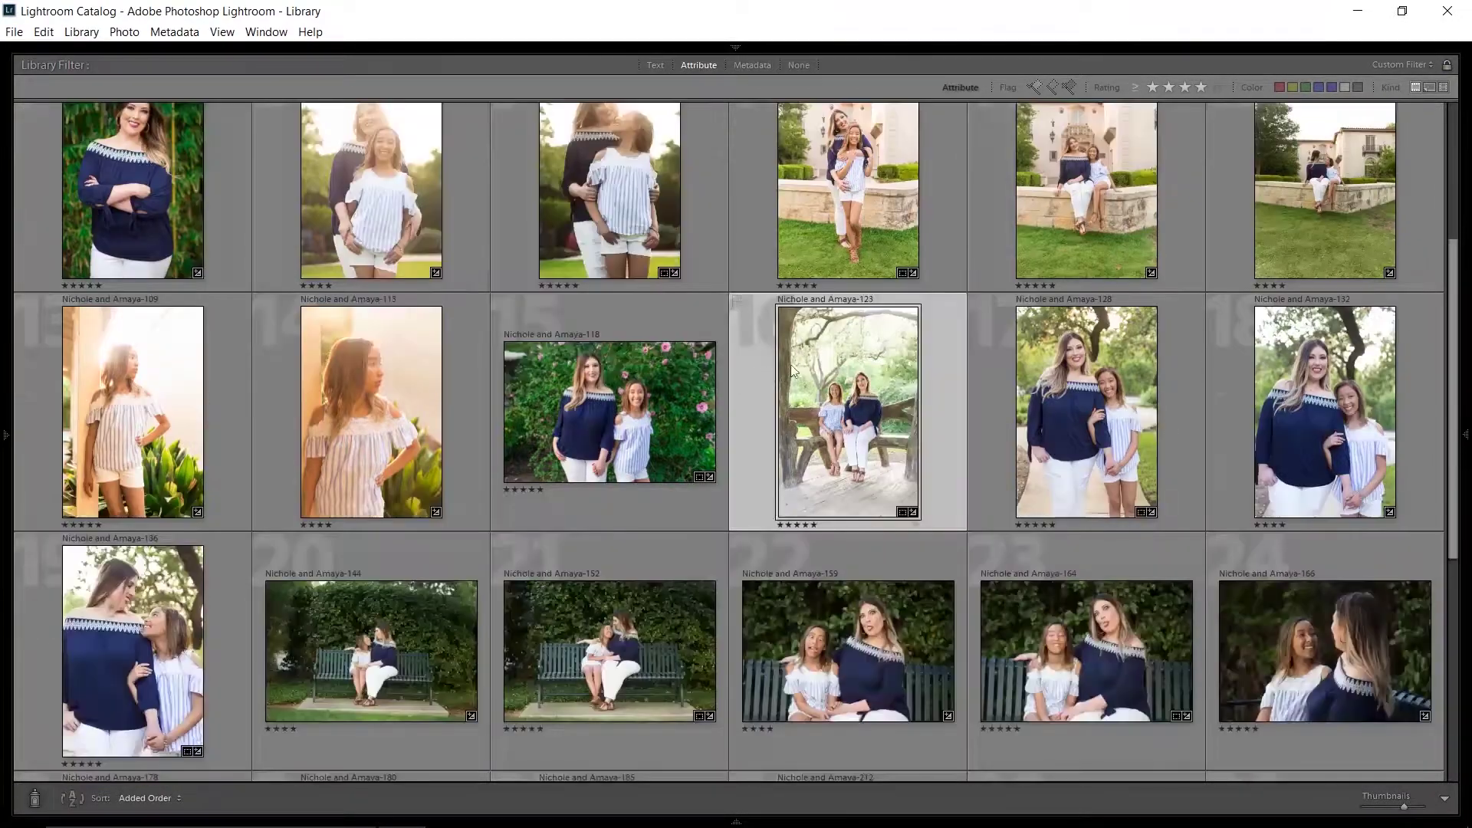
mouse_move(910, 367)
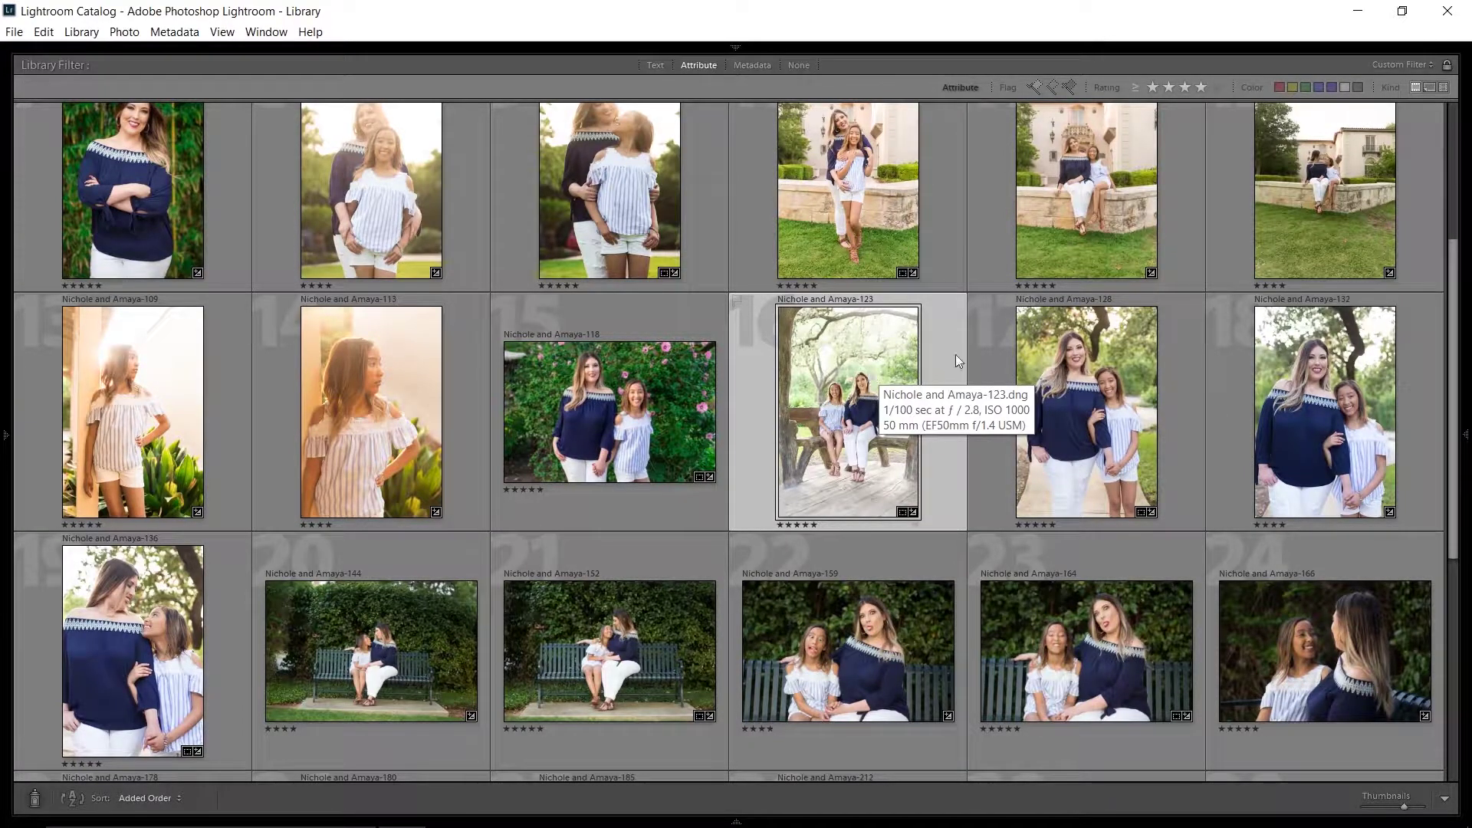
click(1468, 240)
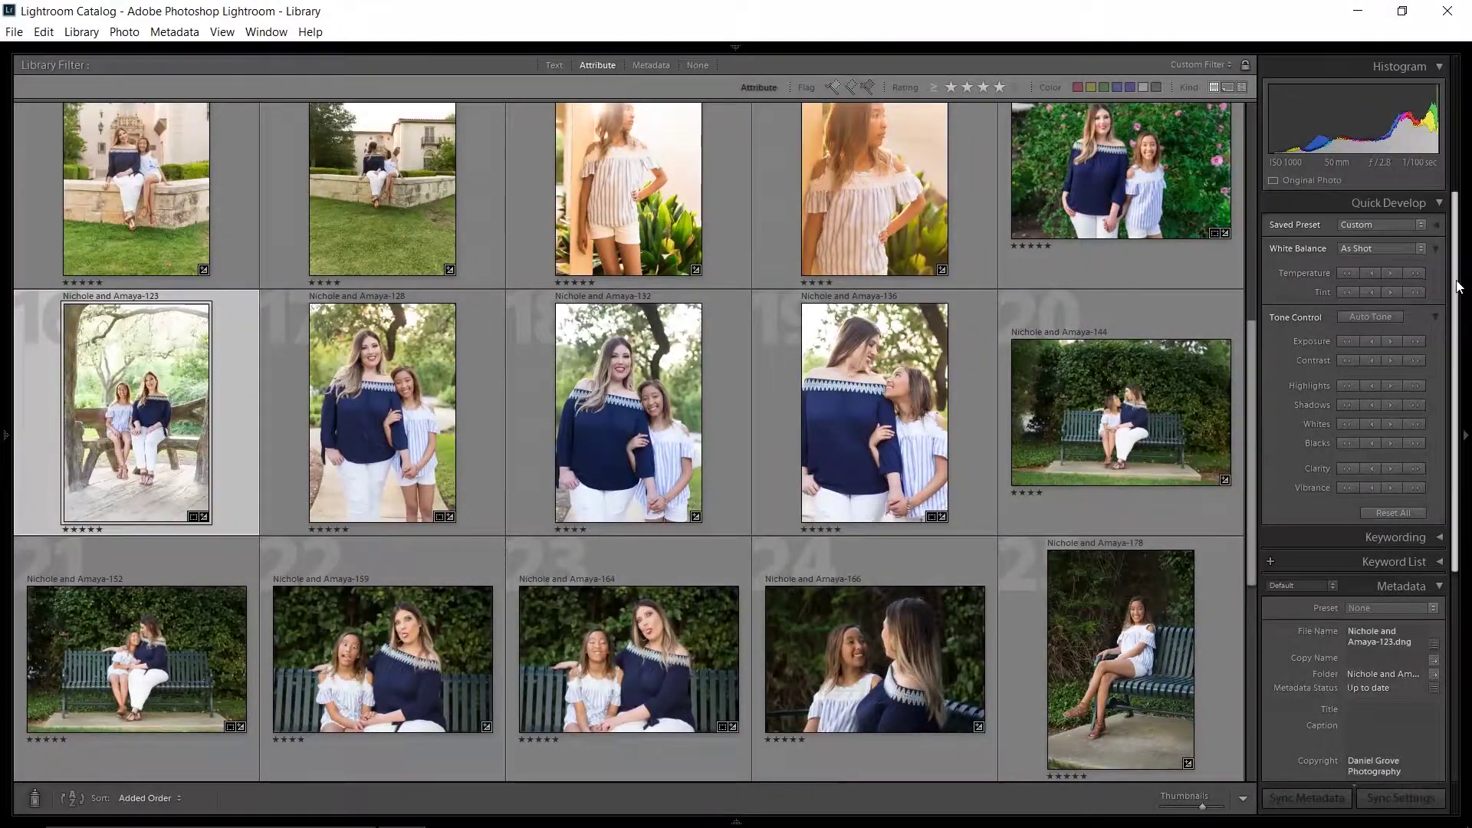
scroll(1460, 316, down, 2)
scroll(1449, 346, down, 10)
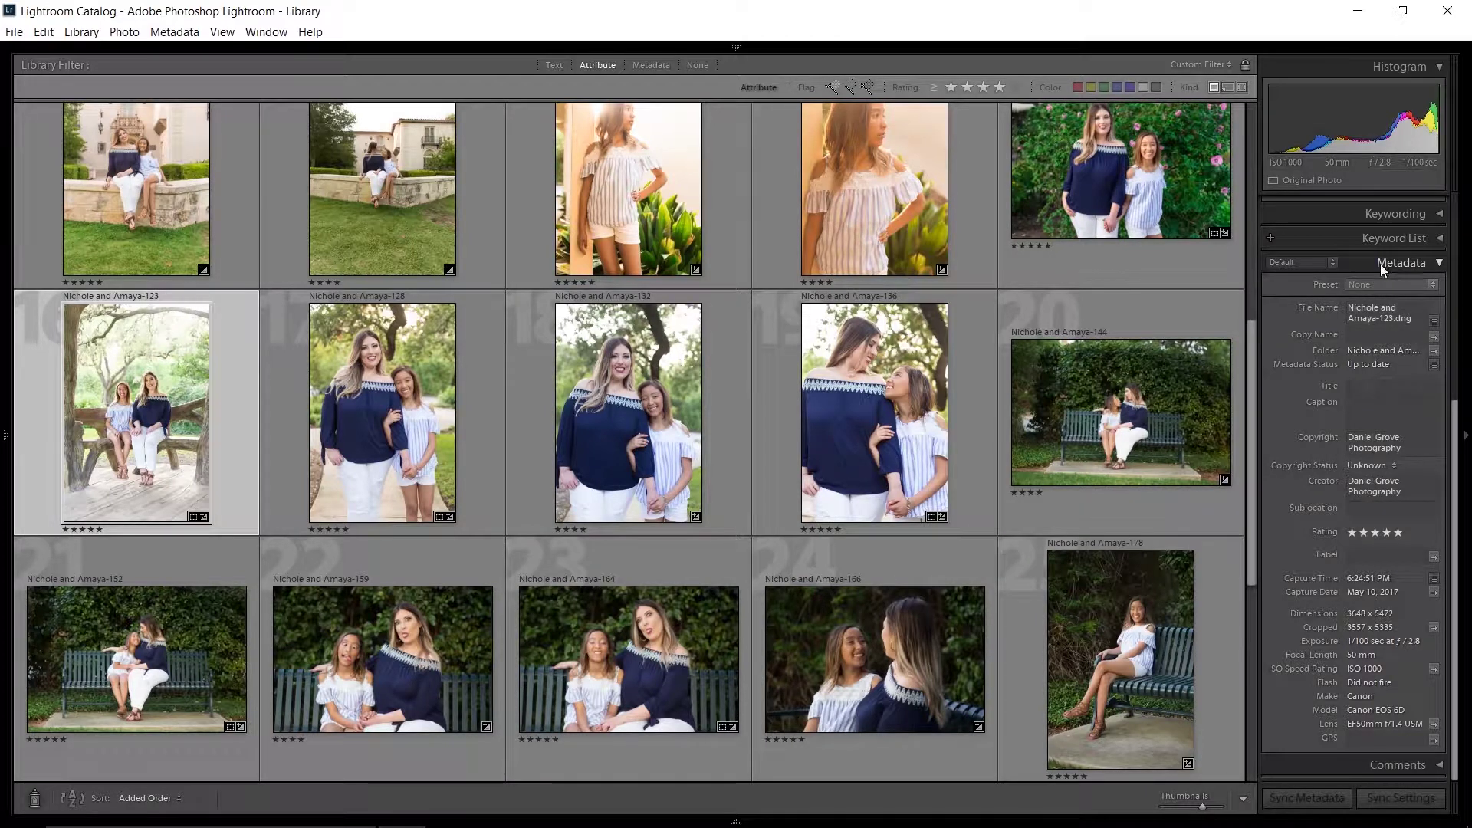
- Compare metadata of photos 136, 132, 178, 166 and 109, then start editing 109's caption
click(948, 361)
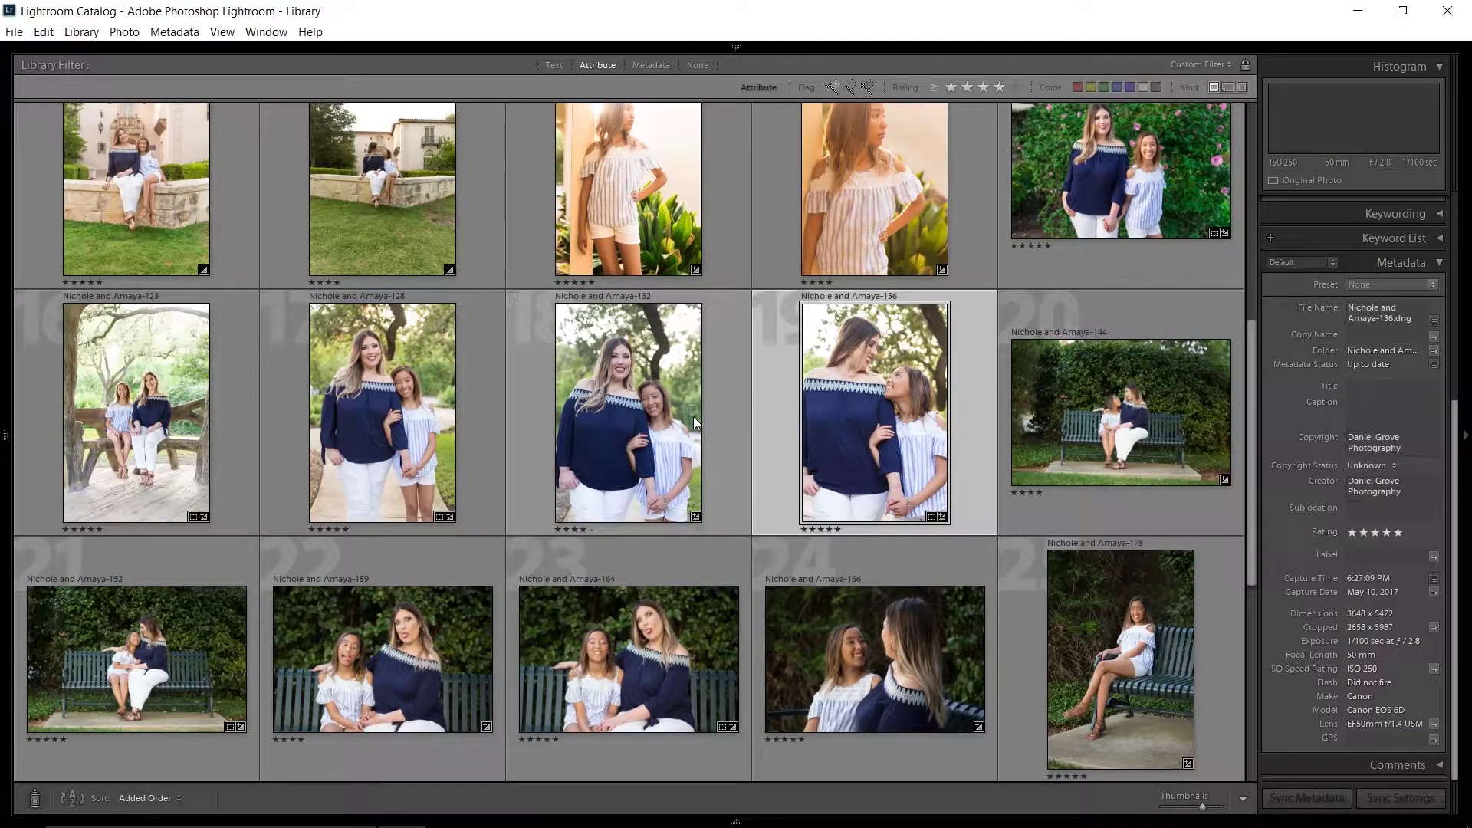
click(694, 422)
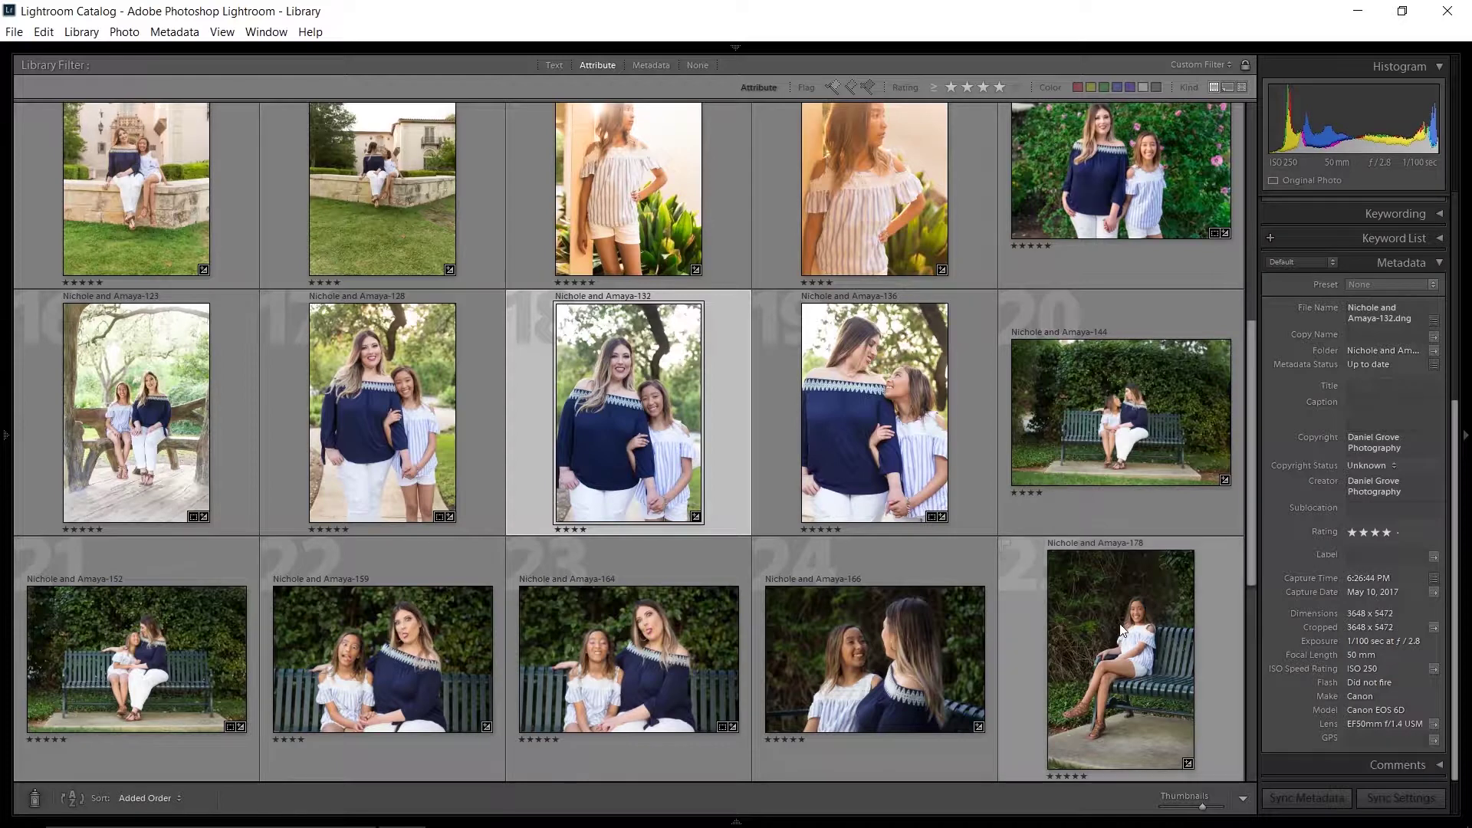
click(1121, 631)
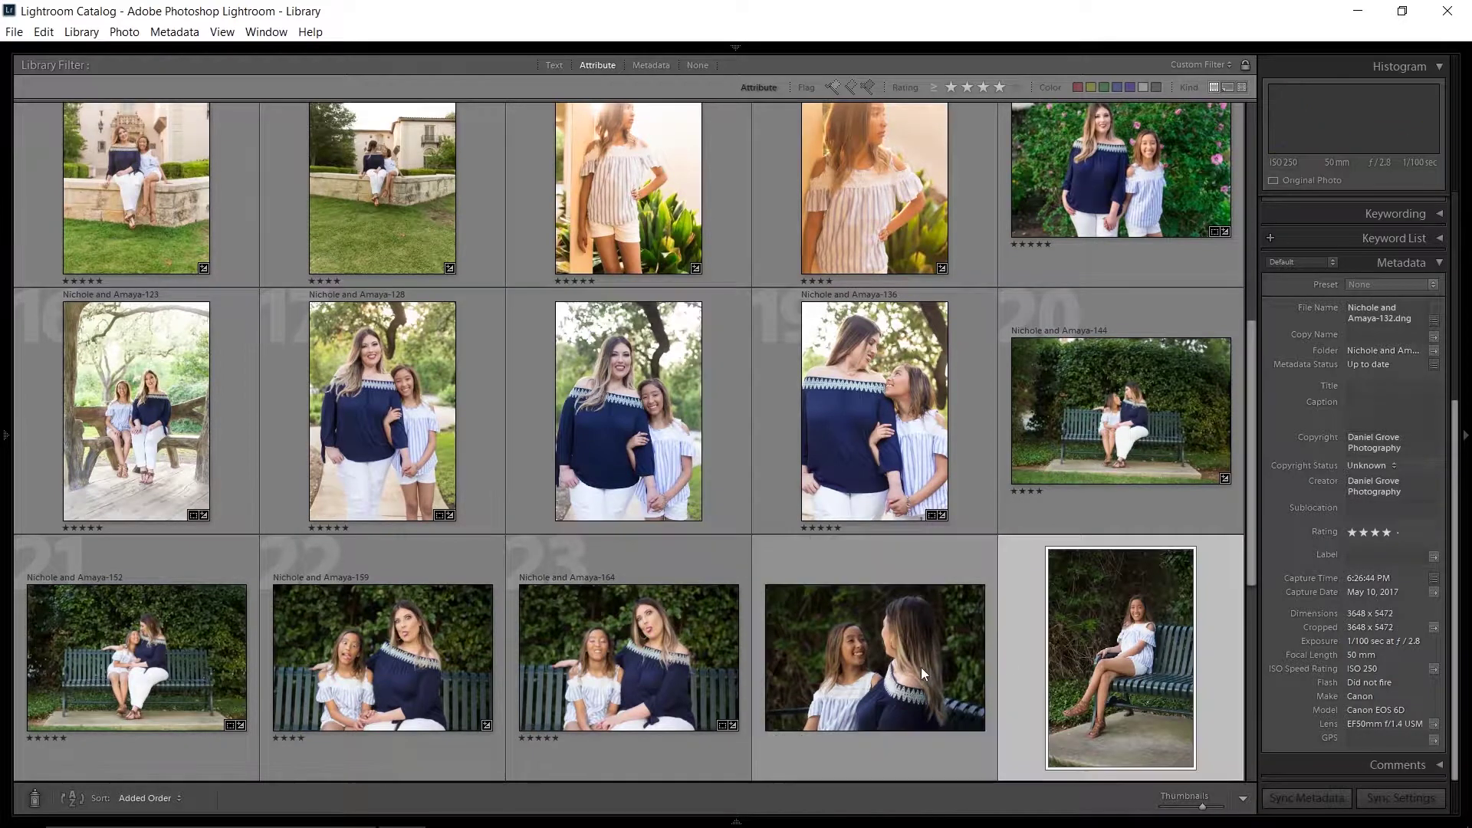
click(875, 660)
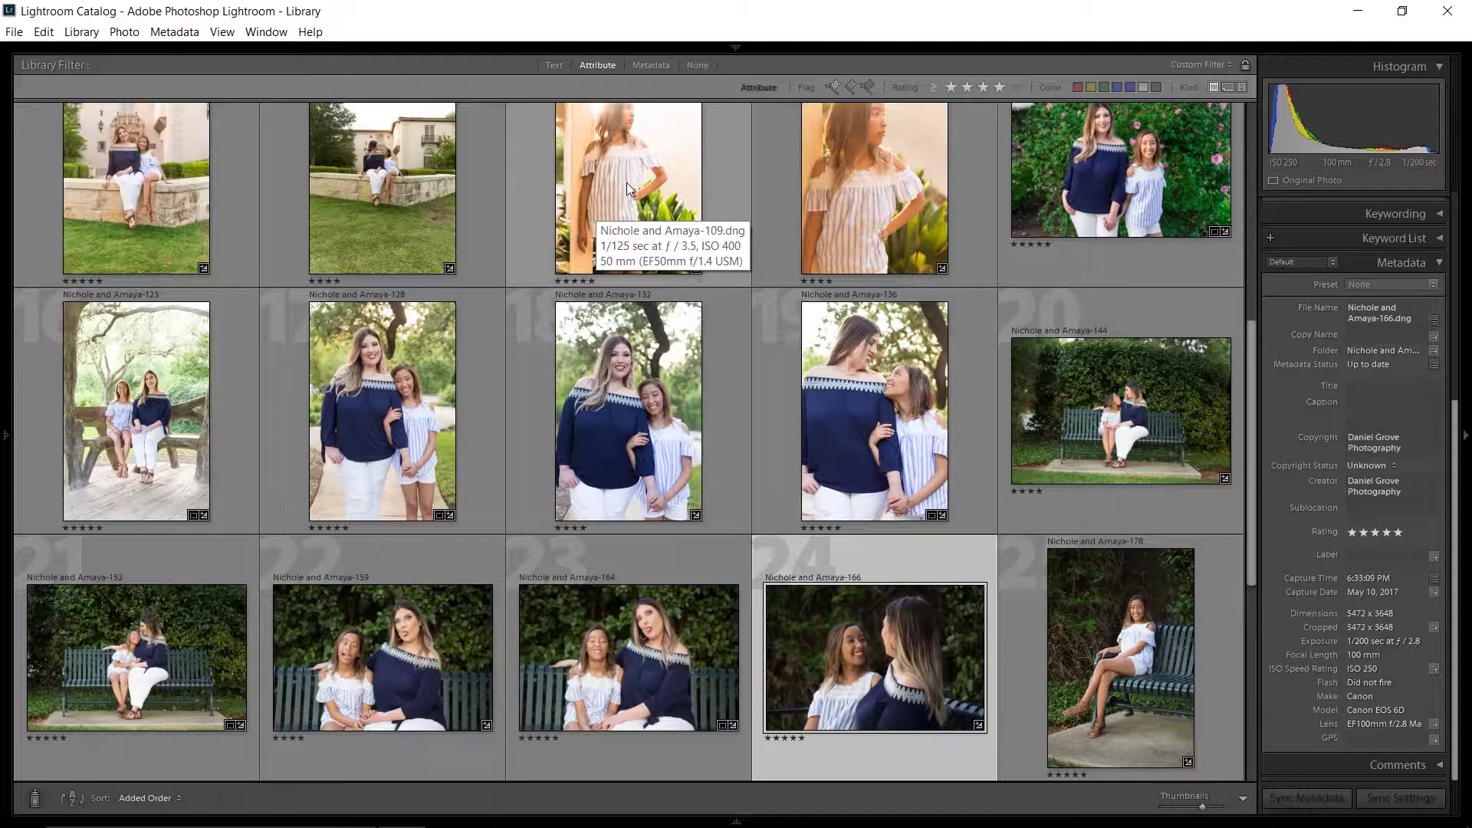
click(731, 235)
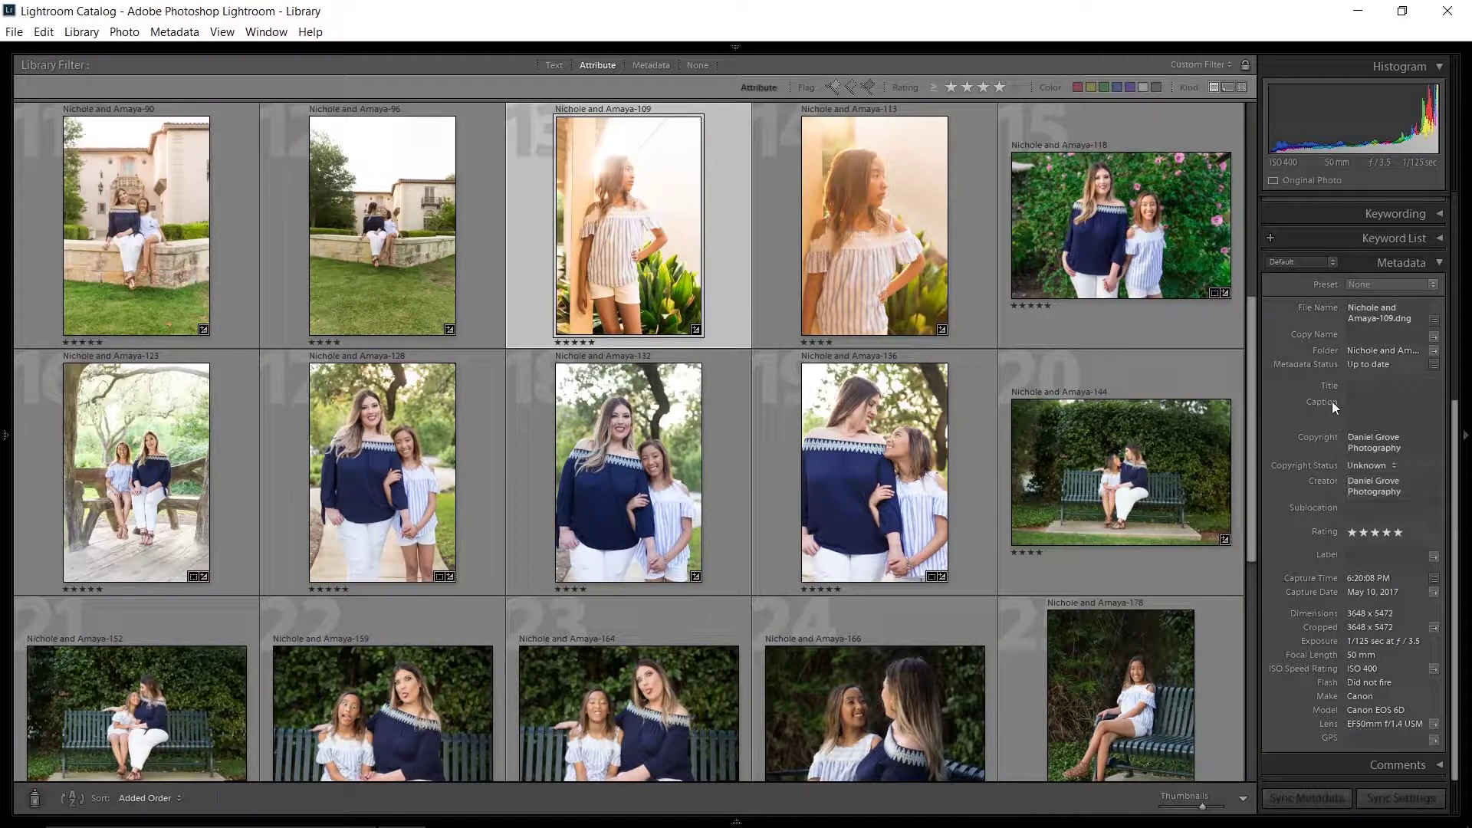
click(1380, 410)
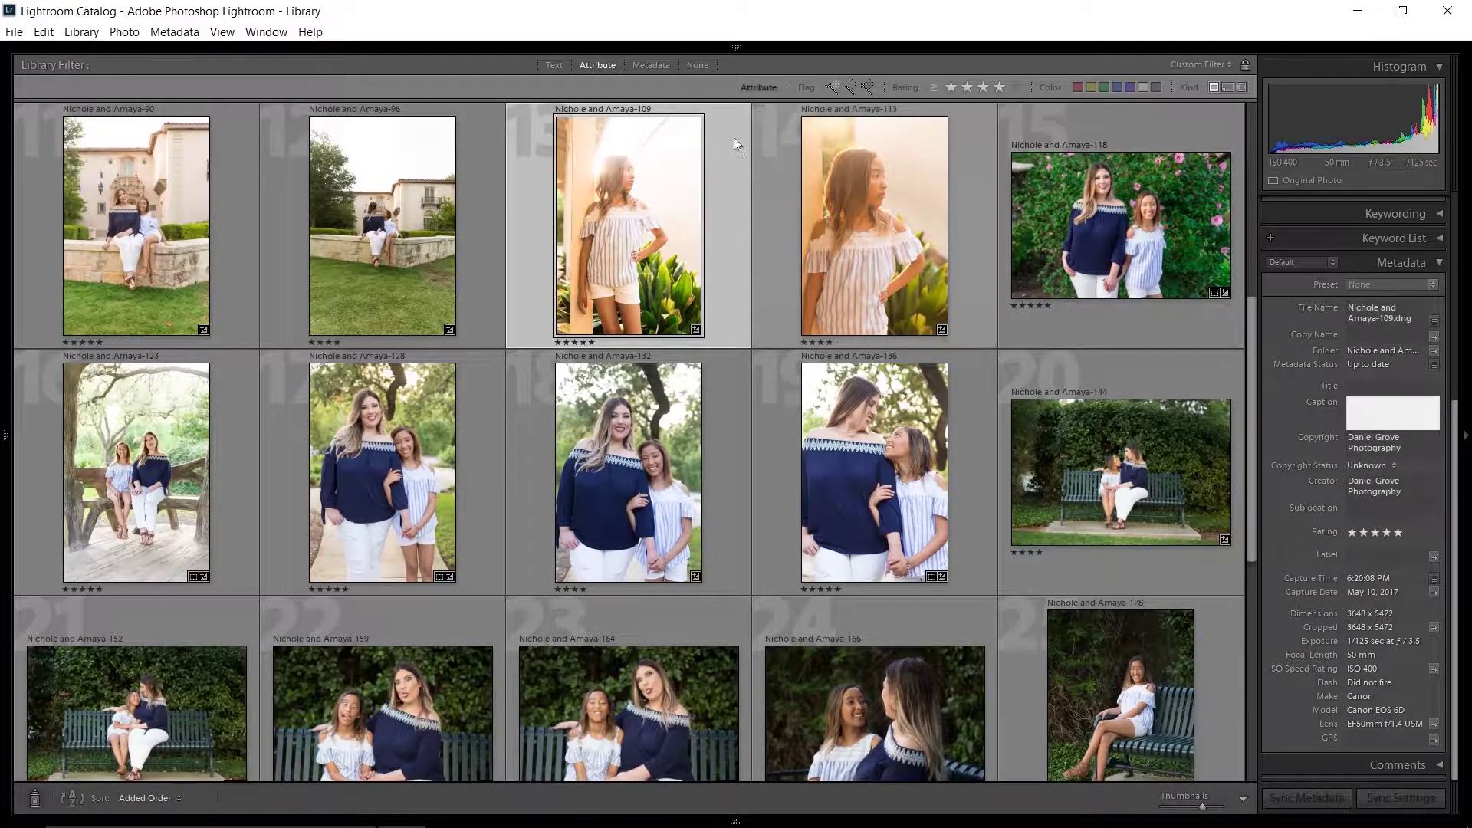
- Show the Text filter, clear the star-rating filter and turn off the attribute filter
click(554, 65)
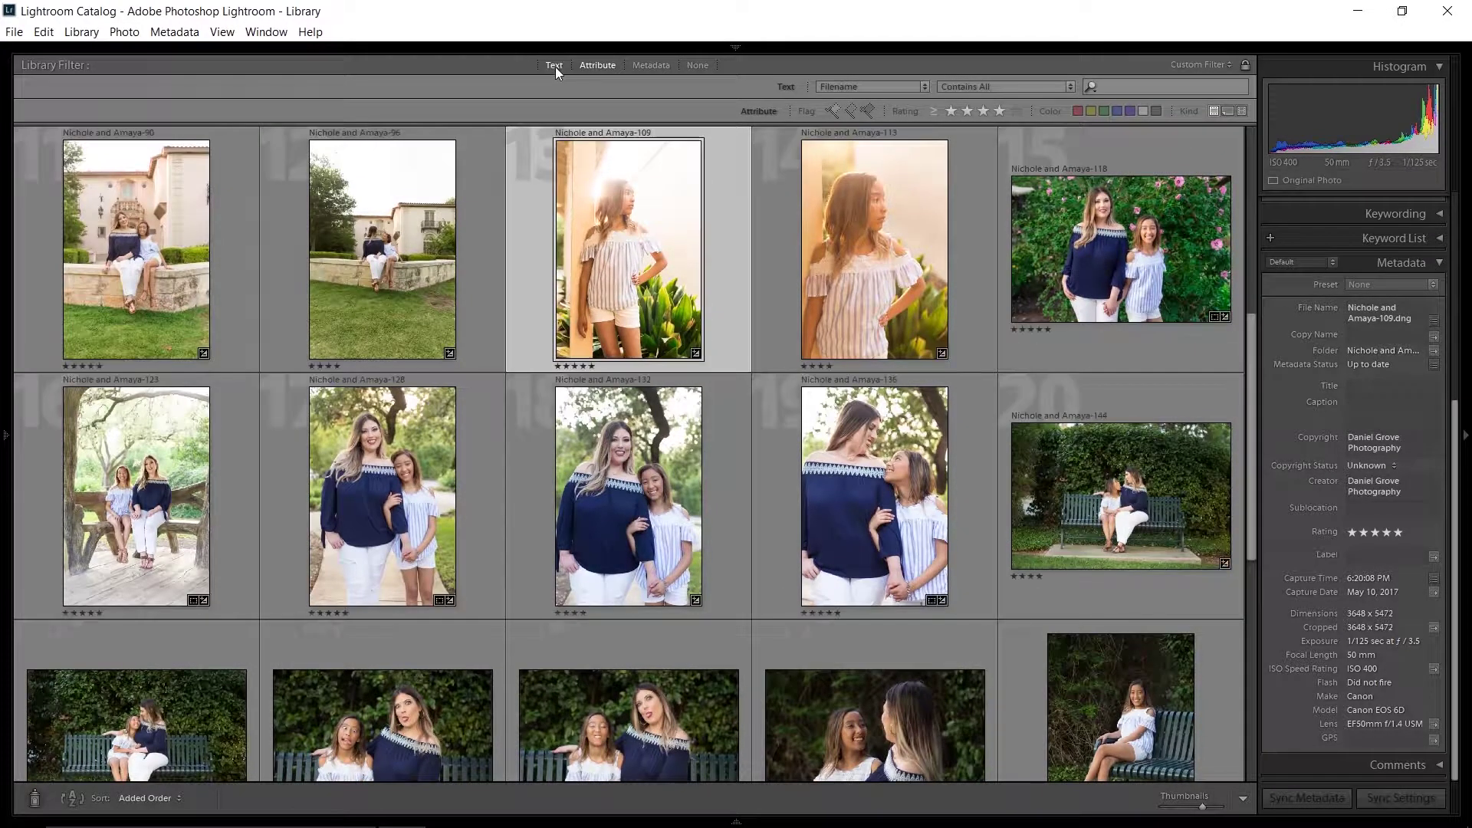
click(951, 111)
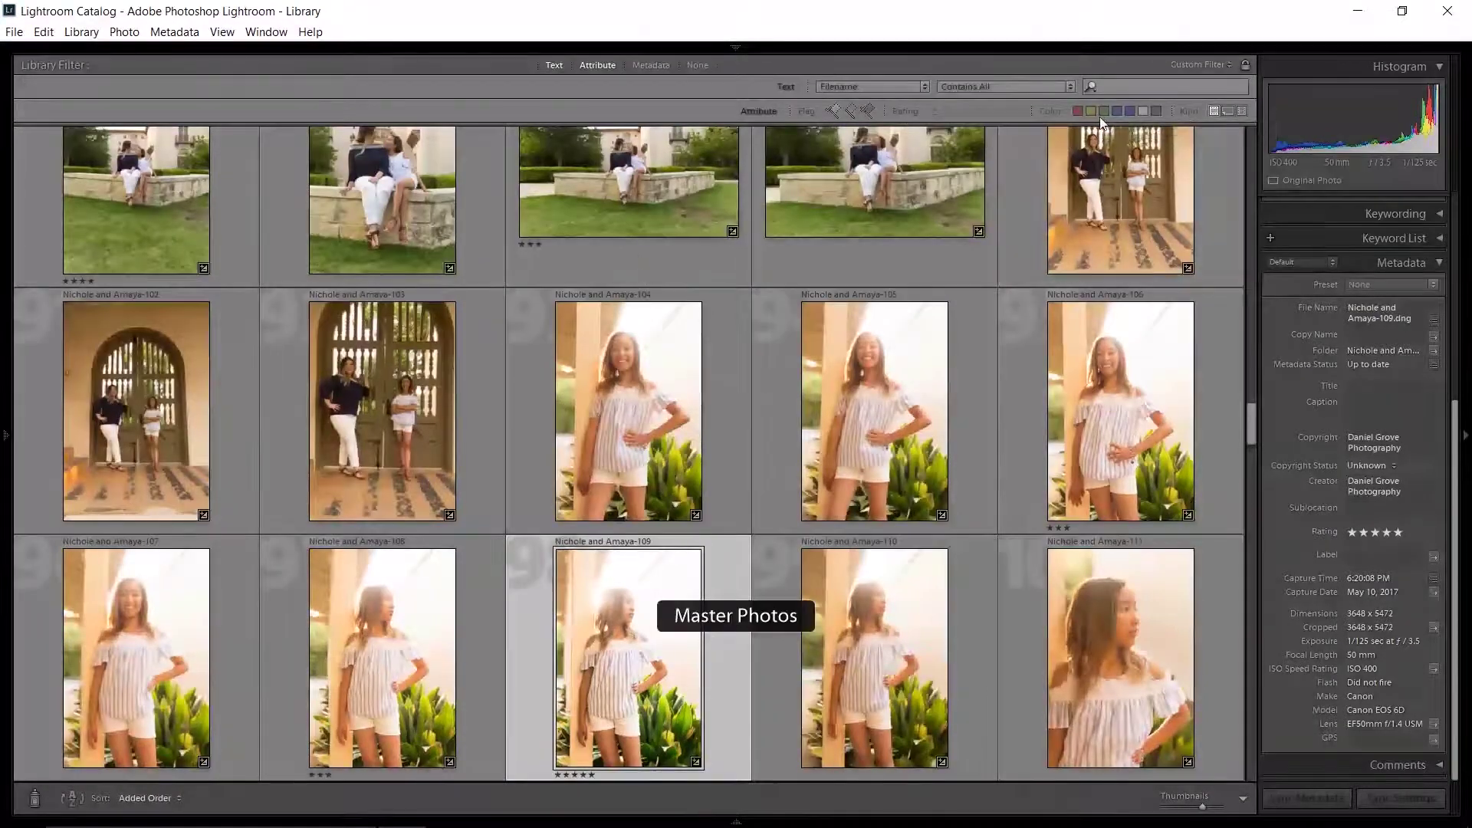
click(609, 65)
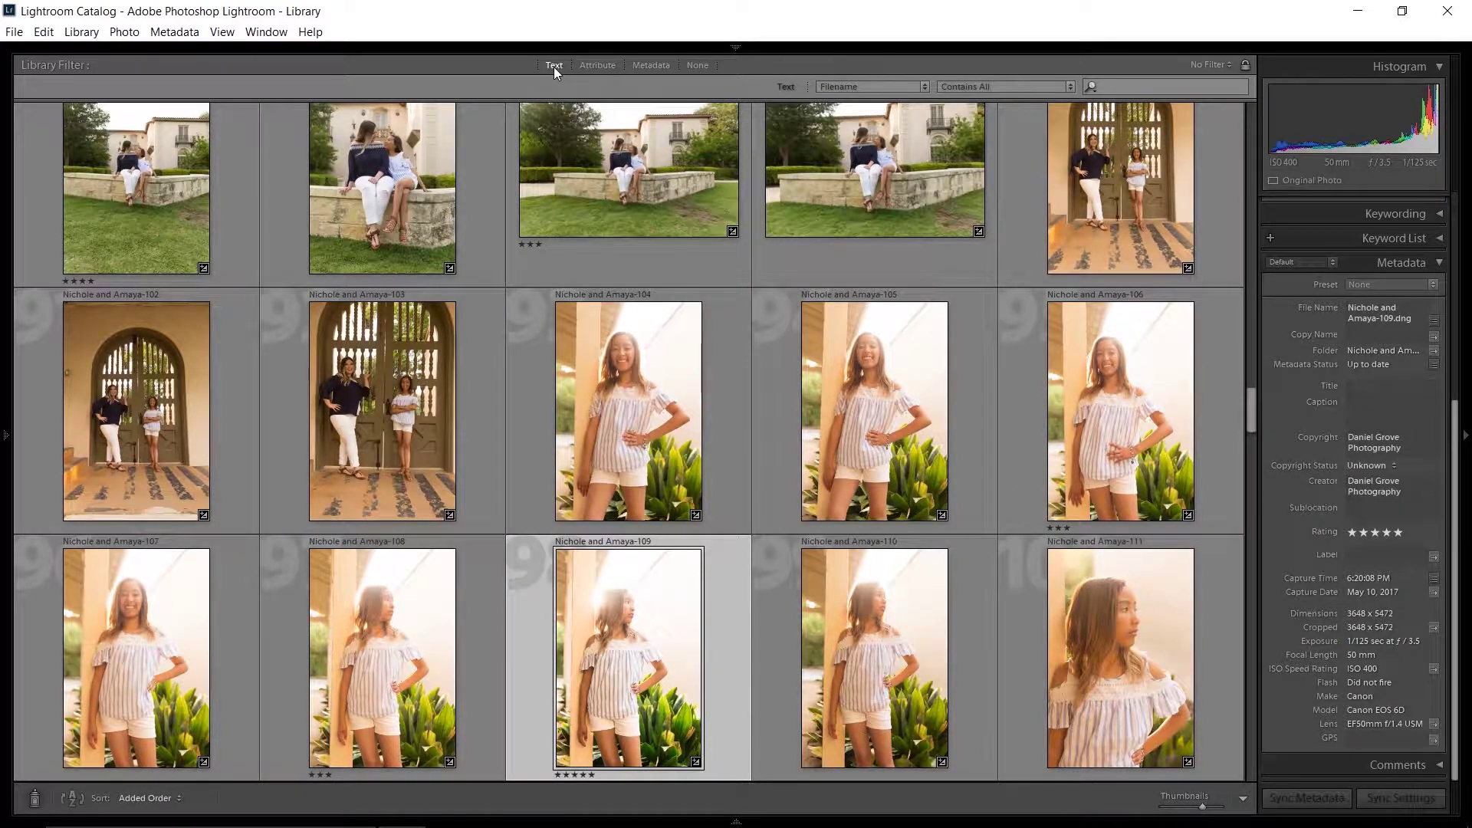
- Set the text search target to Keywords, then Title, then return to the Attribute filters
click(885, 87)
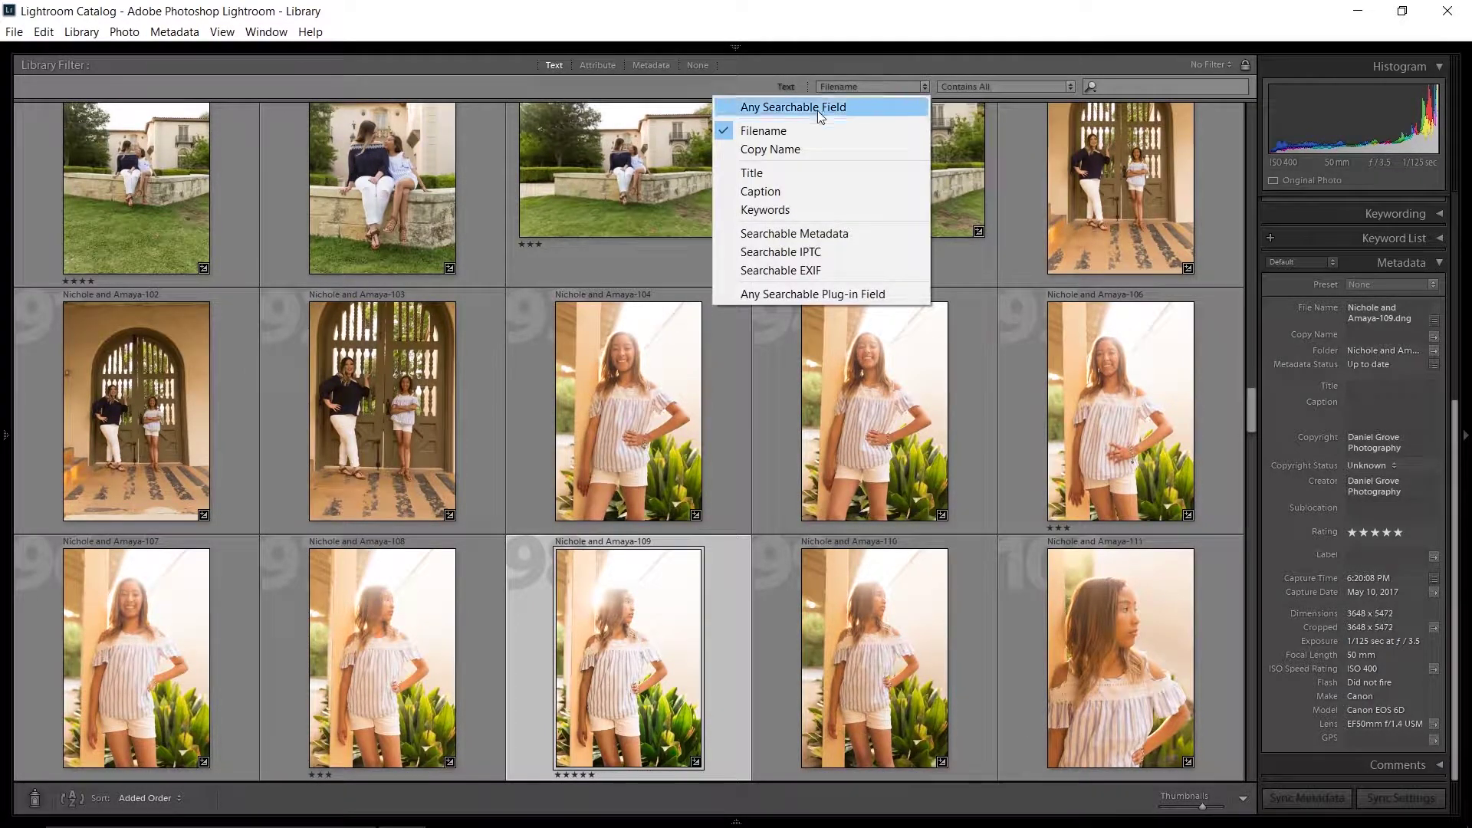
click(767, 209)
click(1114, 86)
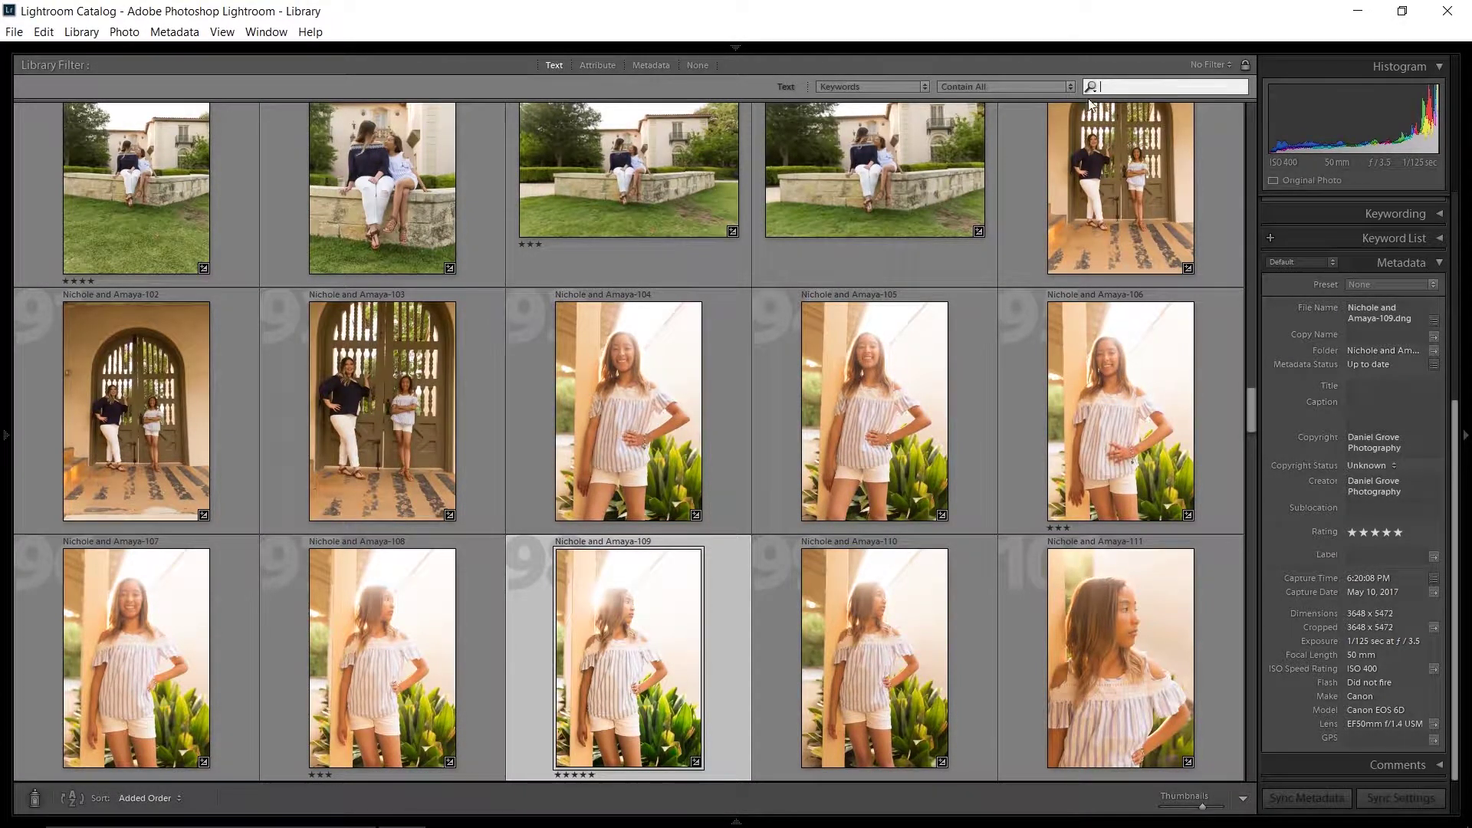
click(909, 87)
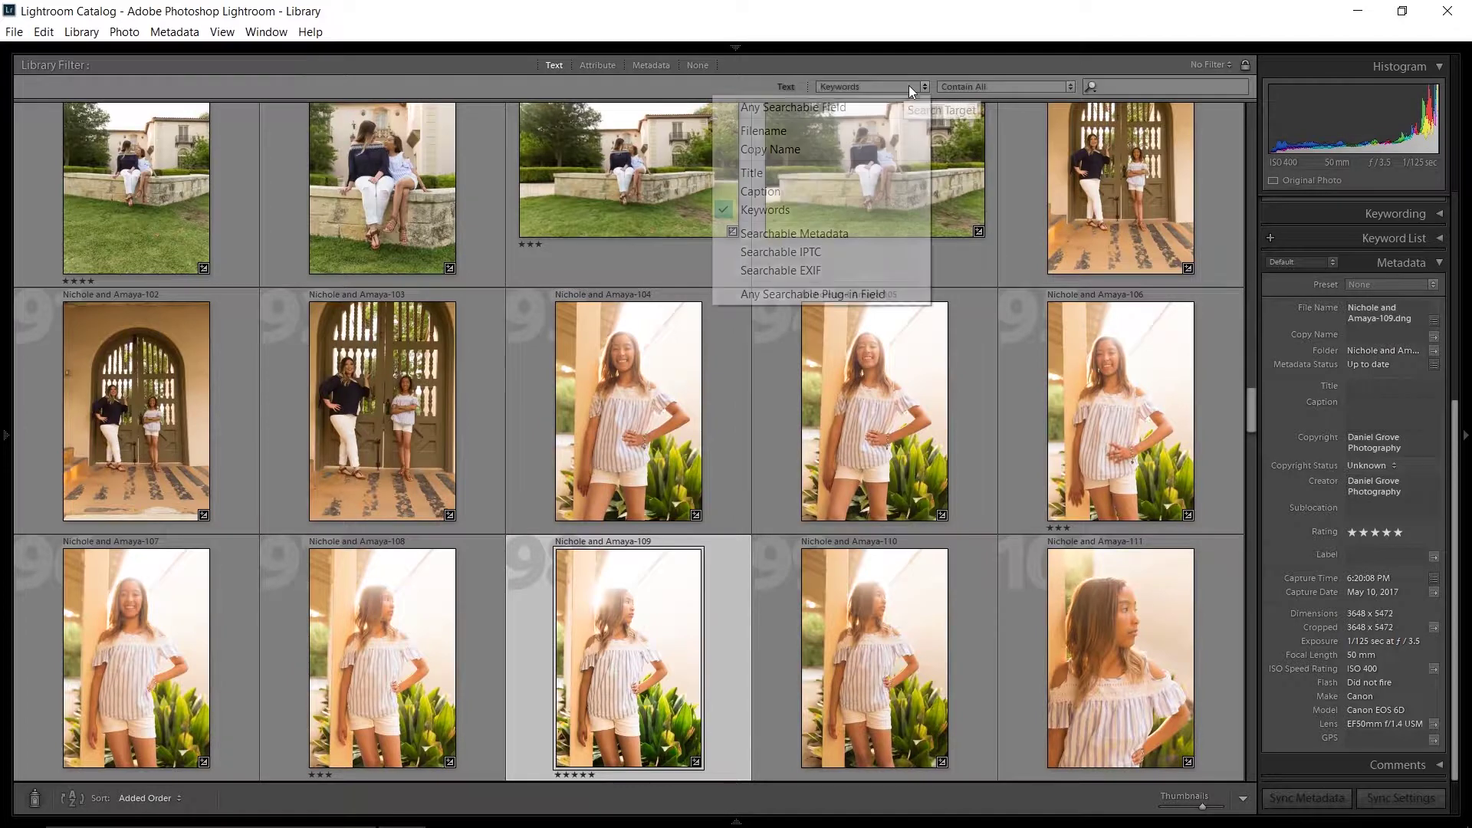
click(799, 174)
click(1113, 84)
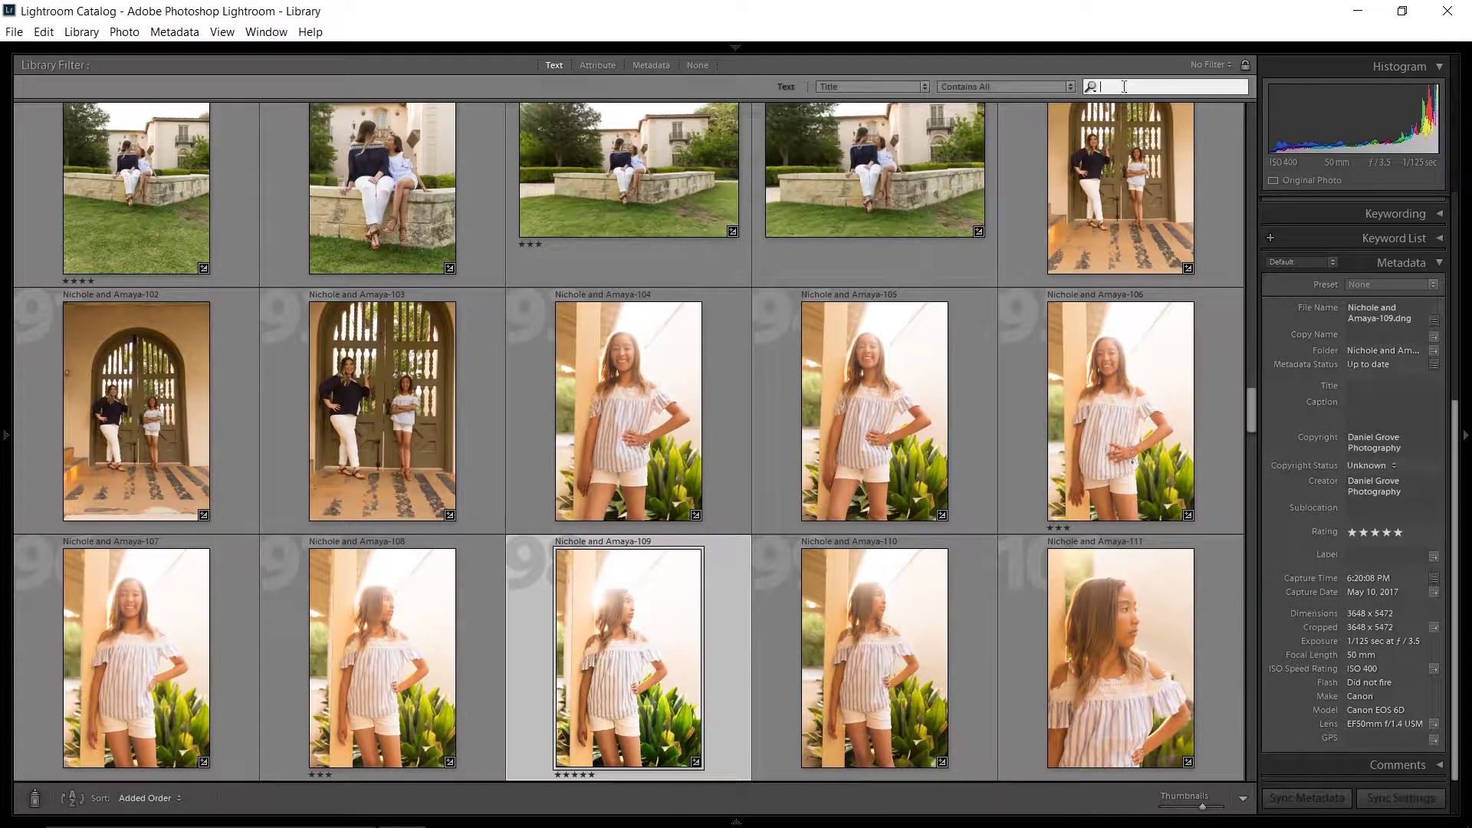
click(907, 89)
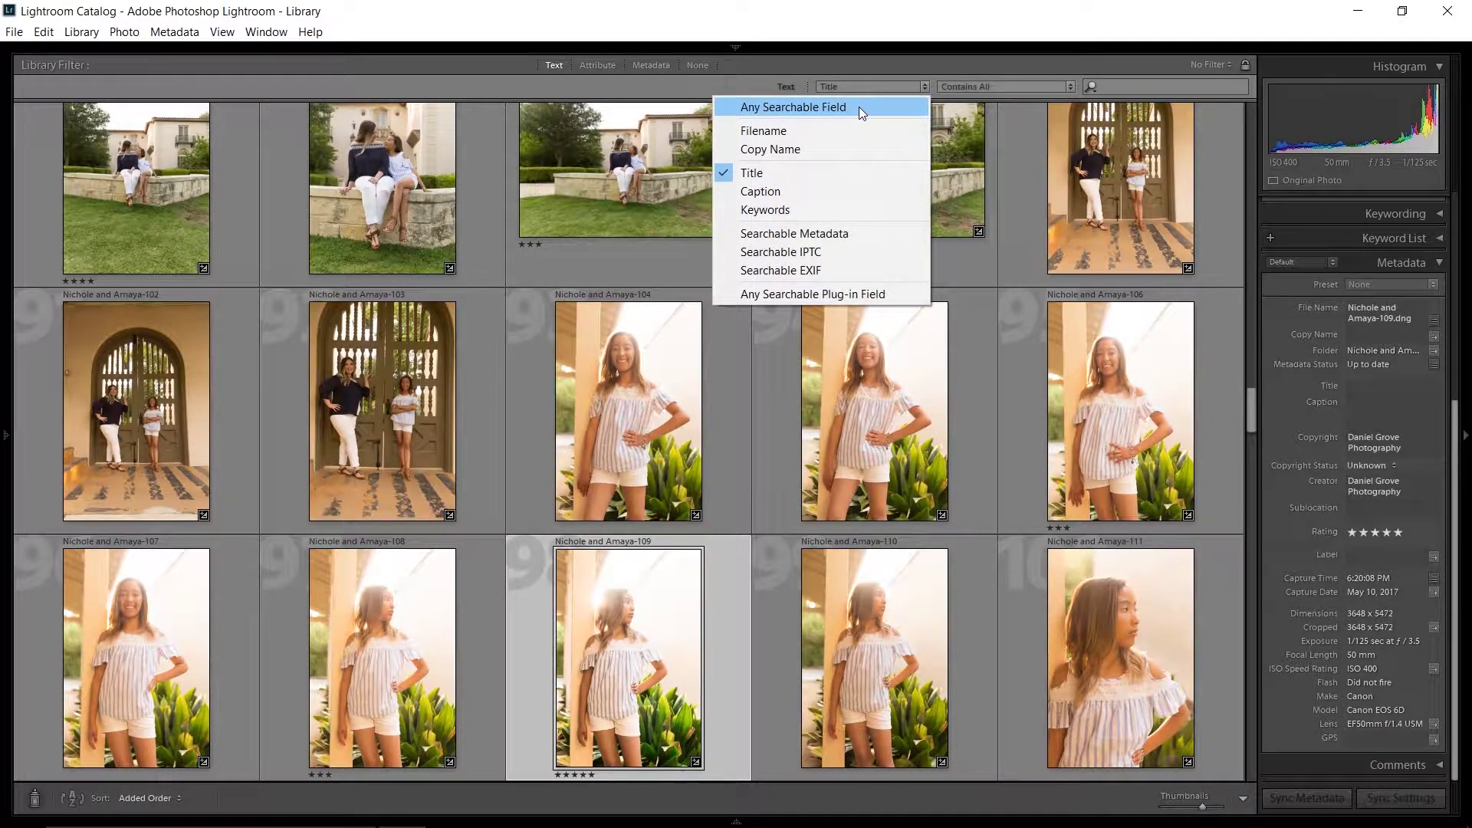
click(598, 64)
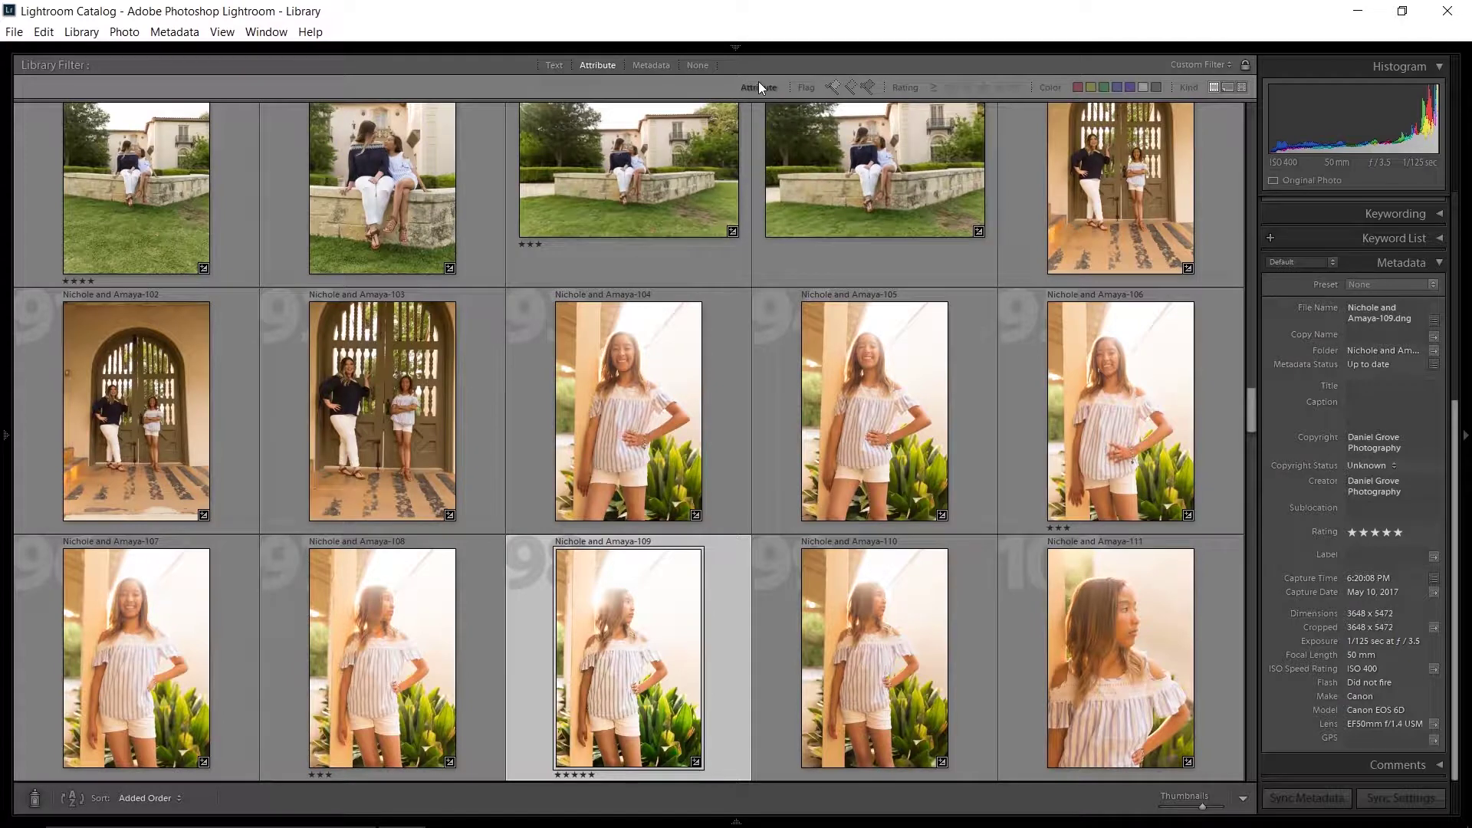